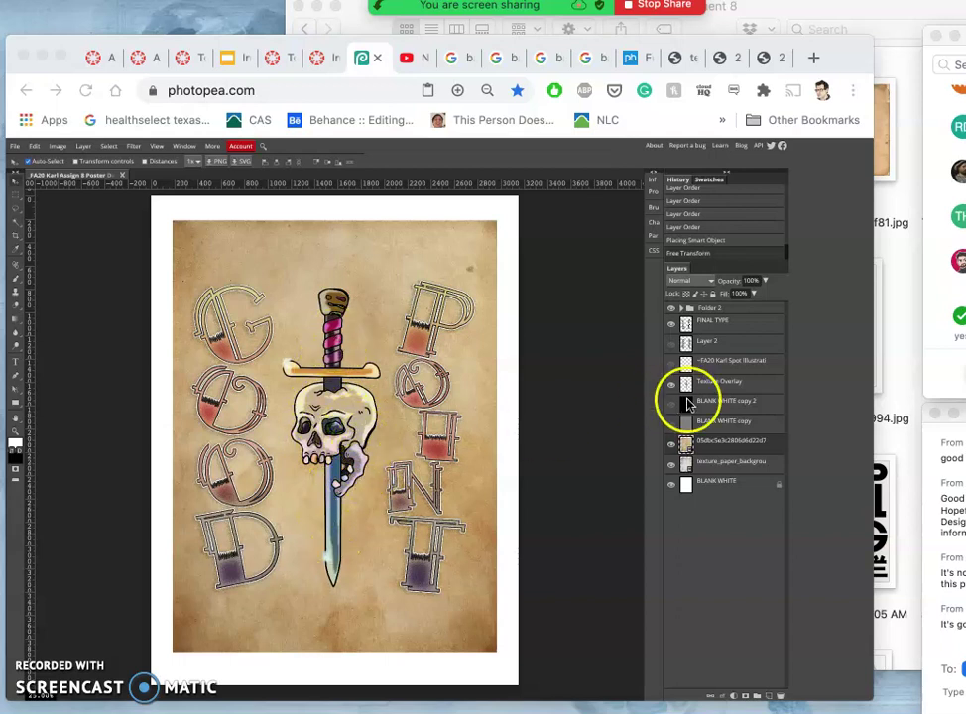
Step: Hide and re-show the tan parchment layer to compare the background with and without it
{"action": "left_click", "coordinate": [670, 446]}
{"action": "left_click", "coordinate": [670, 446]}
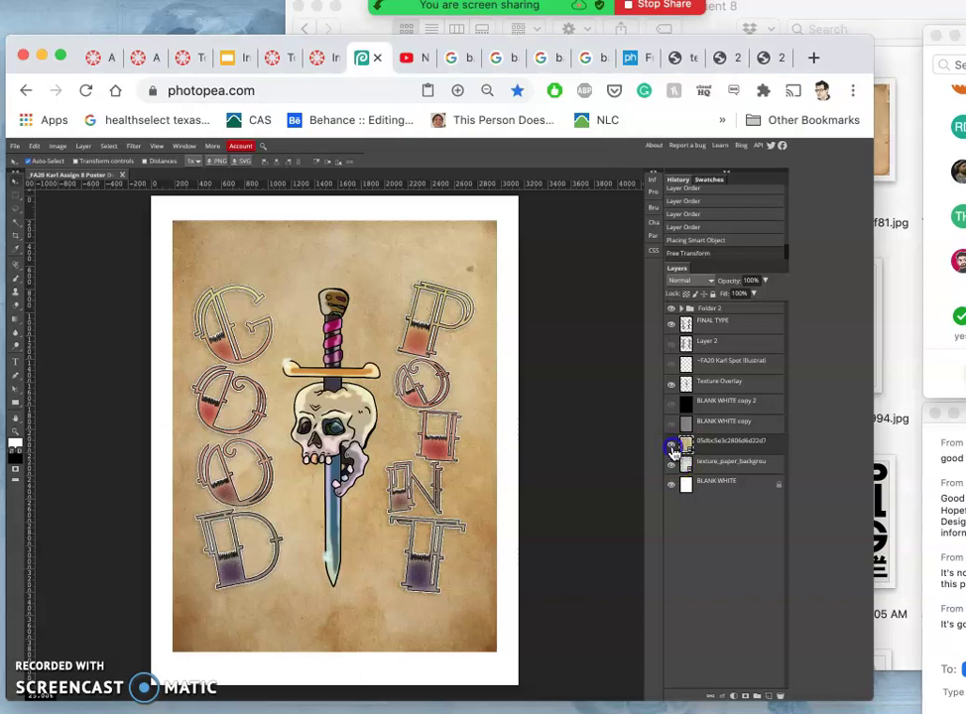
{"action": "left_click", "coordinate": [672, 448]}
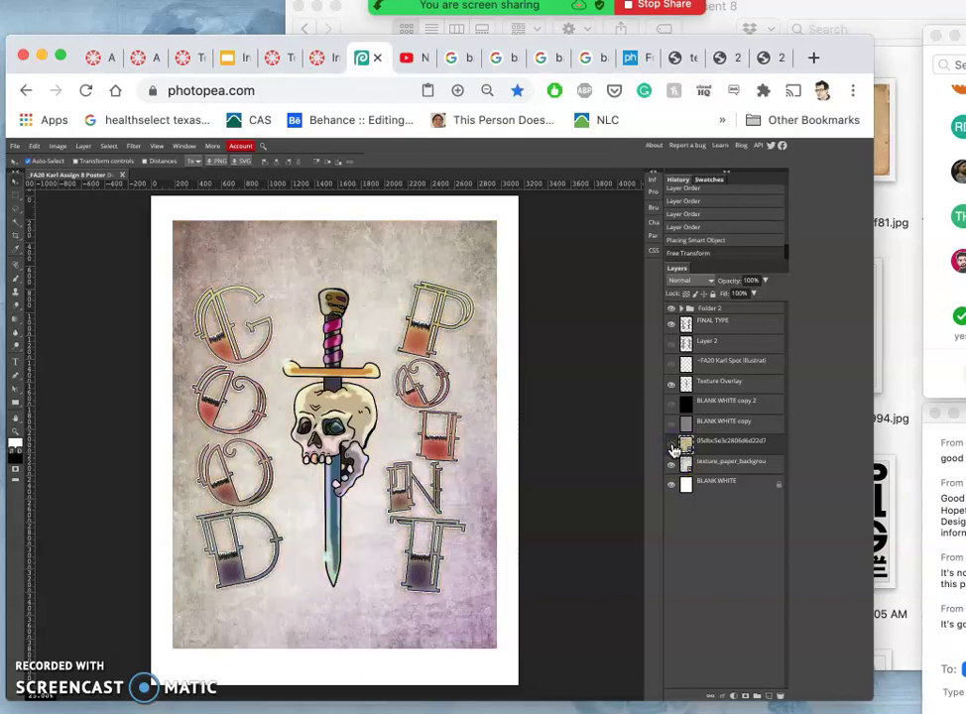
{"action": "left_click", "coordinate": [672, 447]}
Step: Lower the tan parchment layer's opacity to about 11%
{"action": "left_click", "coordinate": [729, 443]}
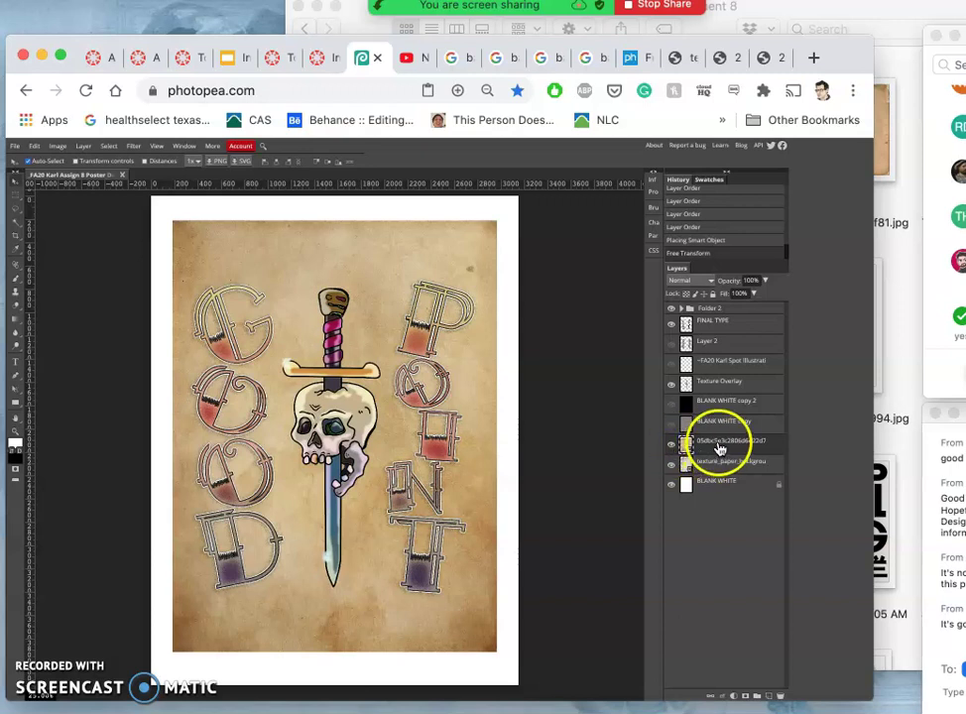
{"action": "left_click", "coordinate": [766, 281]}
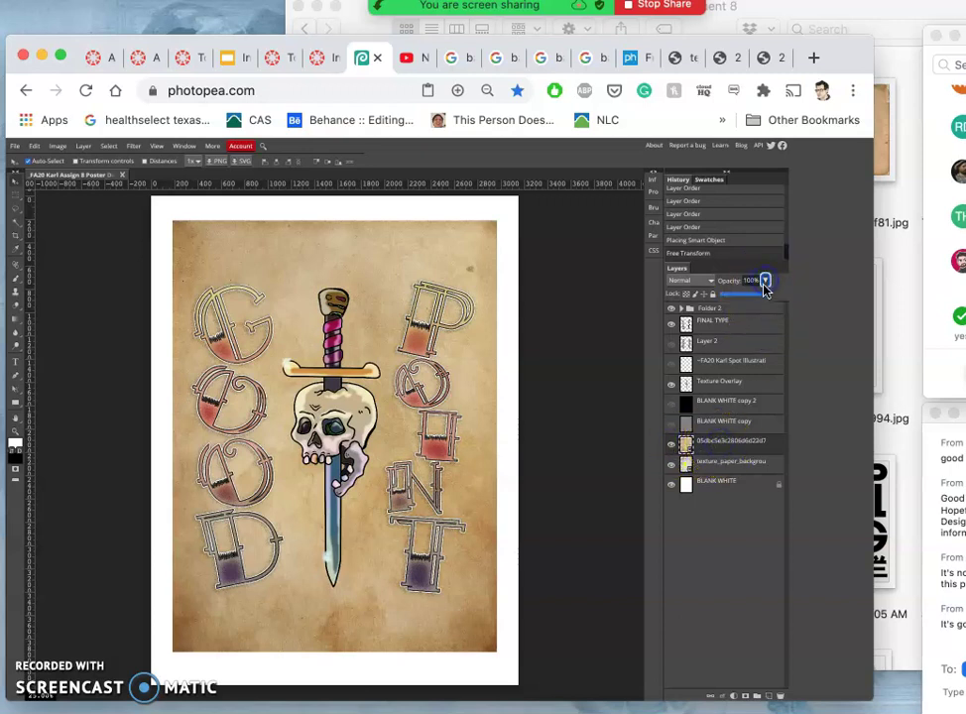
{"action": "left_click_drag", "start_coordinate": [746, 298], "coordinate": [735, 297]}
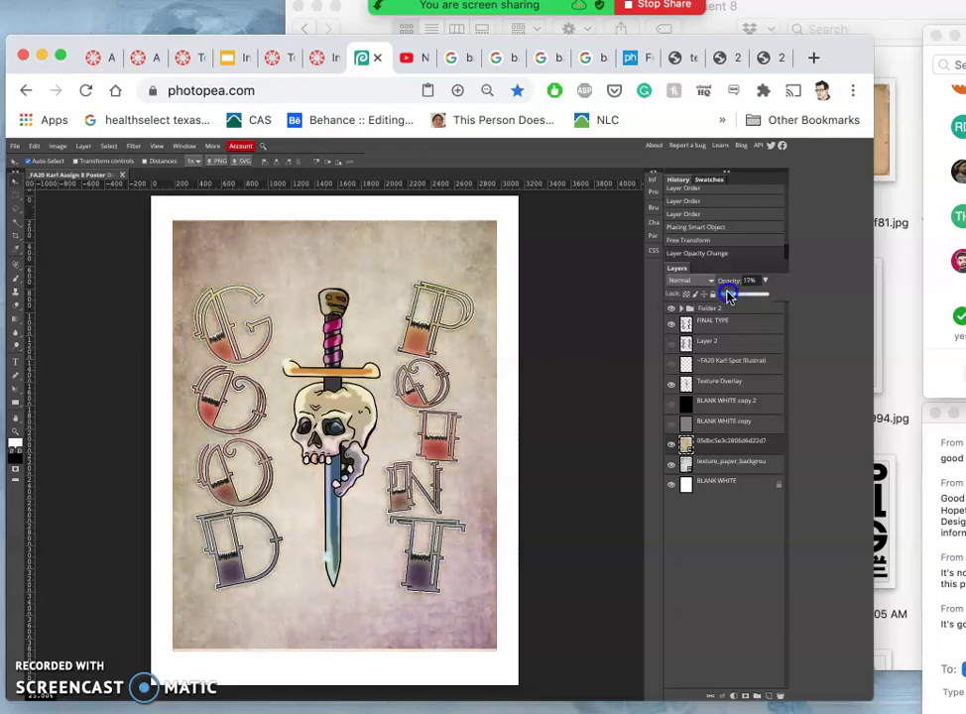
{"action": "mouse_move", "coordinate": [729, 296]}
{"action": "left_mouse_down"}
{"action": "mouse_move", "coordinate": [758, 296]}
{"action": "mouse_move", "coordinate": [739, 307]}
{"action": "mouse_move", "coordinate": [727, 296]}
{"action": "left_mouse_up"}
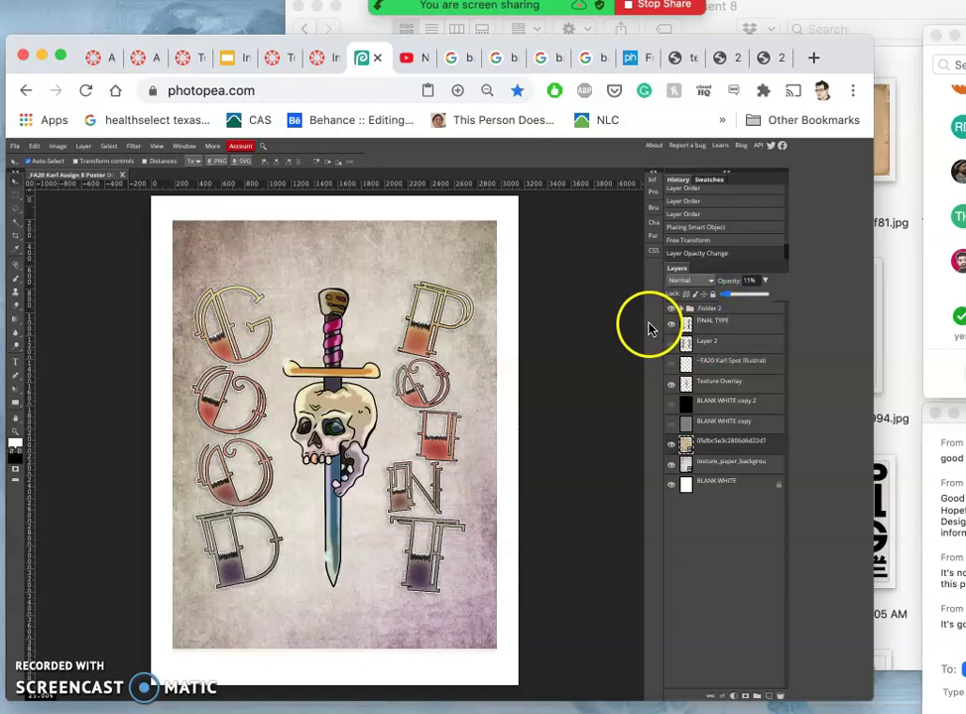
Step: Flip the texture_paper_background layer horizontally with Free Transform and commit
{"action": "left_click", "coordinate": [719, 463]}
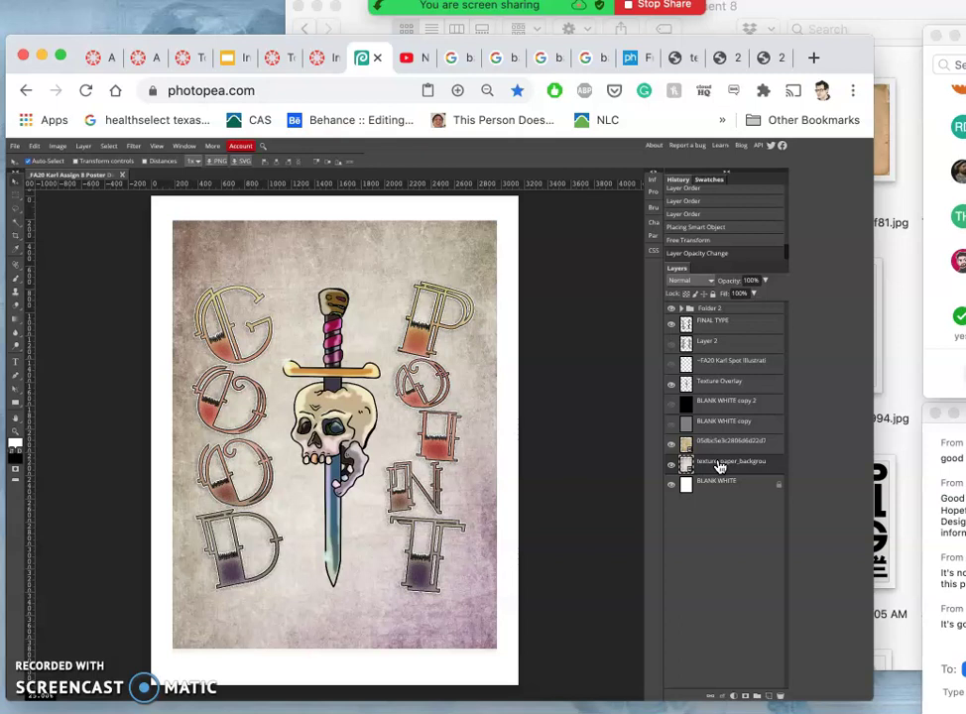
{"action": "left_click", "coordinate": [307, 333]}
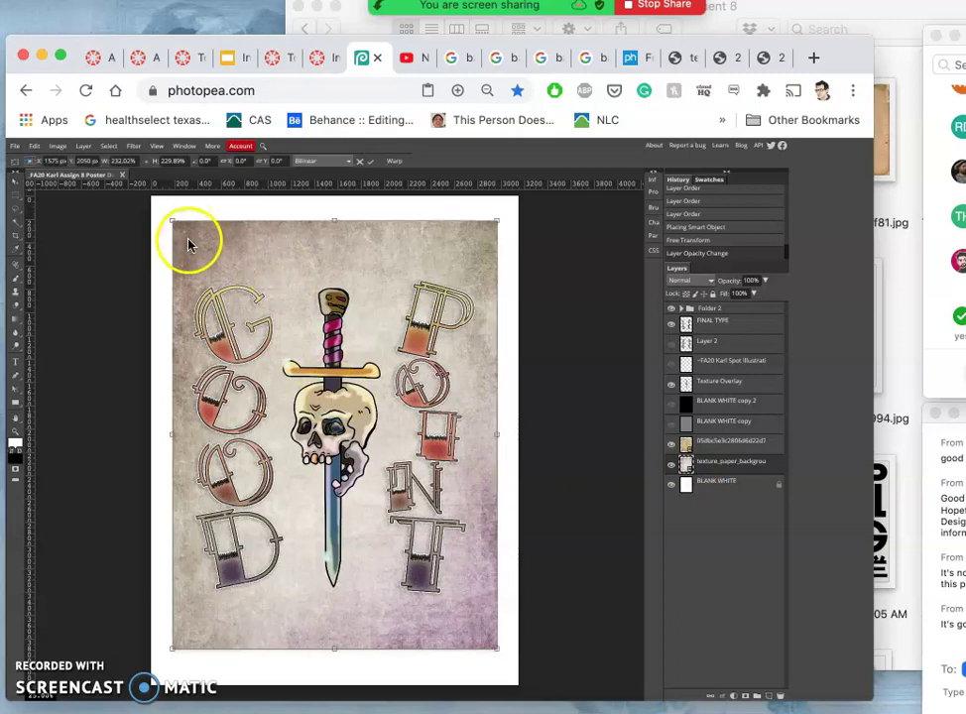
{"action": "right_click", "coordinate": [357, 307]}
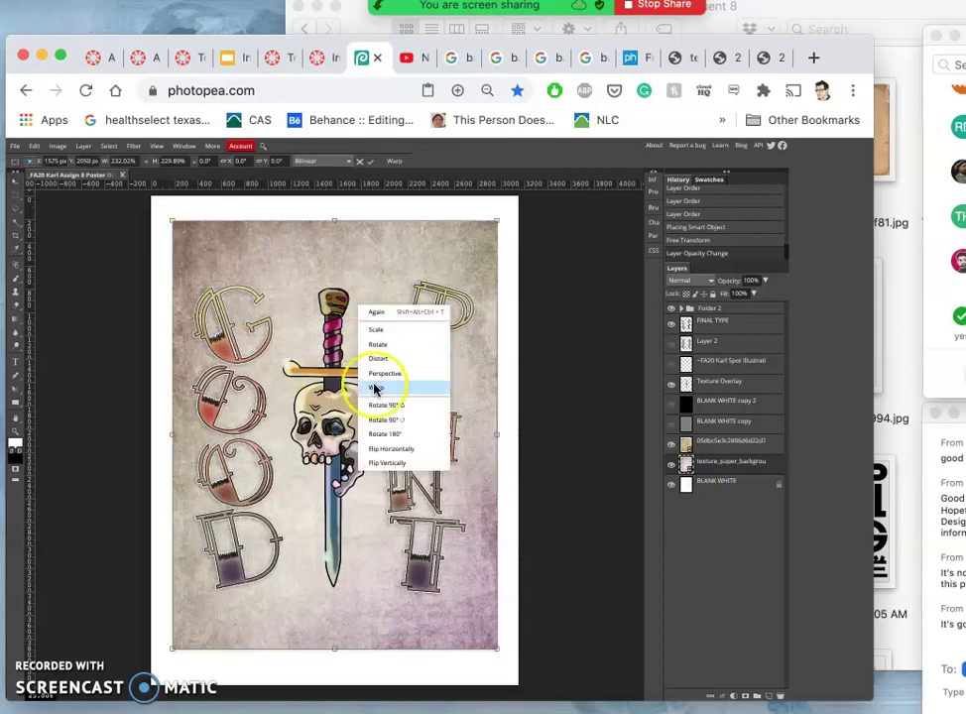
{"action": "left_click", "coordinate": [379, 450]}
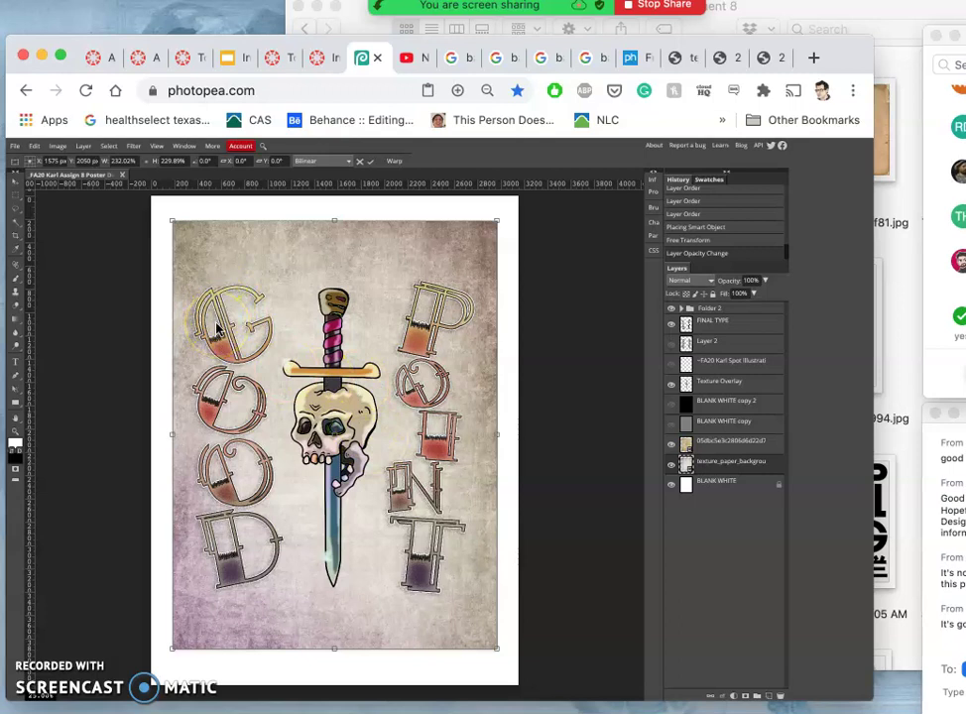
{"action": "key", "text": "Return"}
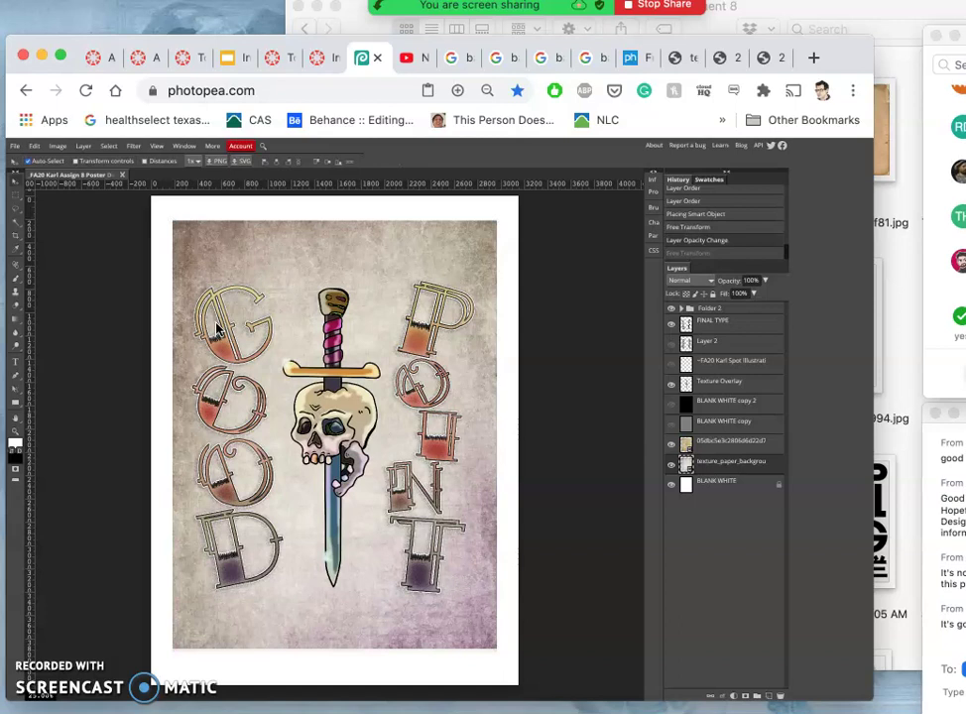
{"action": "key", "text": "ctrl+z"}
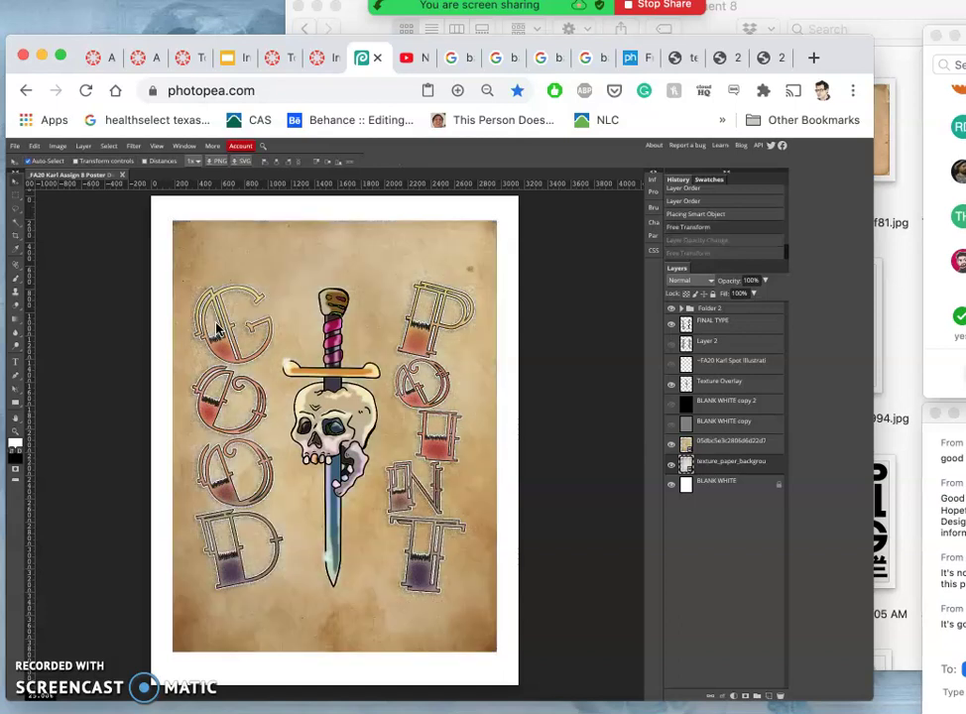
{"action": "left_click", "coordinate": [701, 255]}
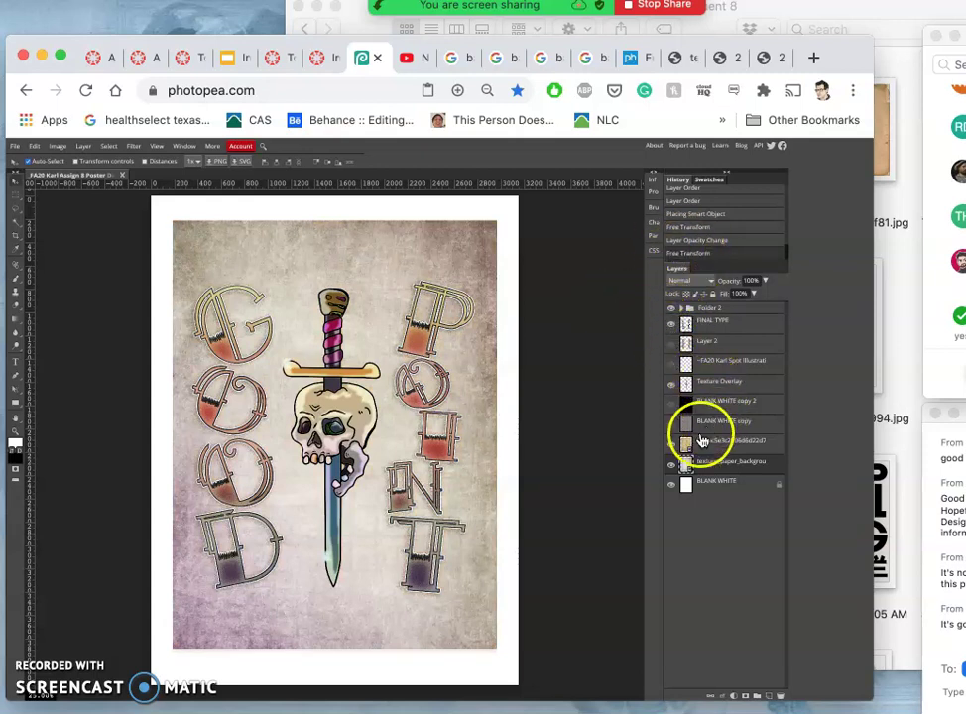
{"action": "left_click", "coordinate": [699, 244]}
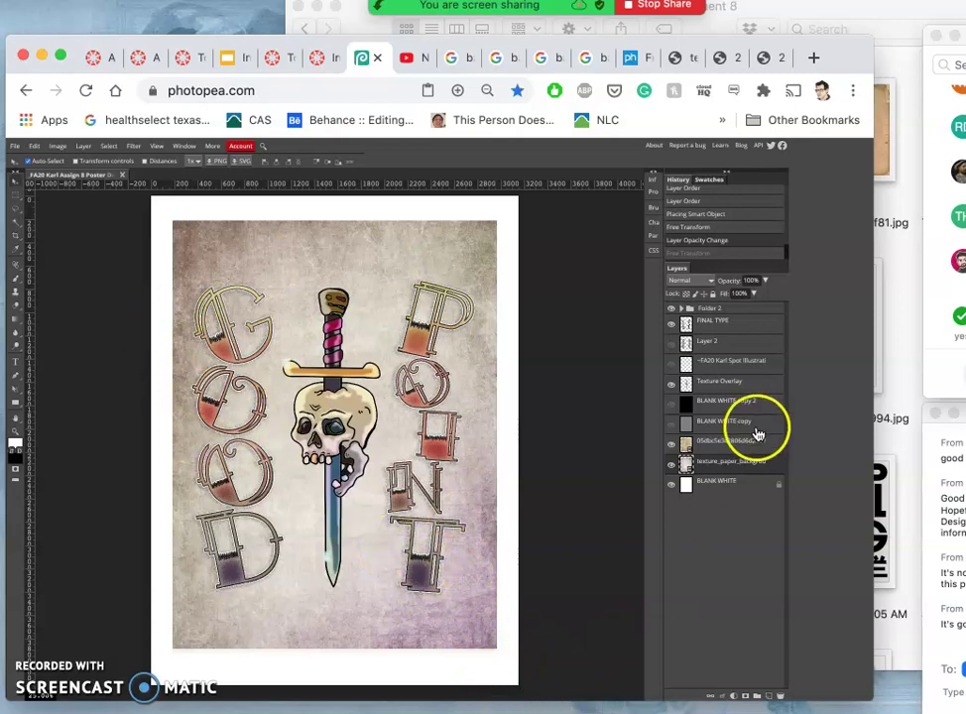
{"action": "left_click", "coordinate": [708, 260]}
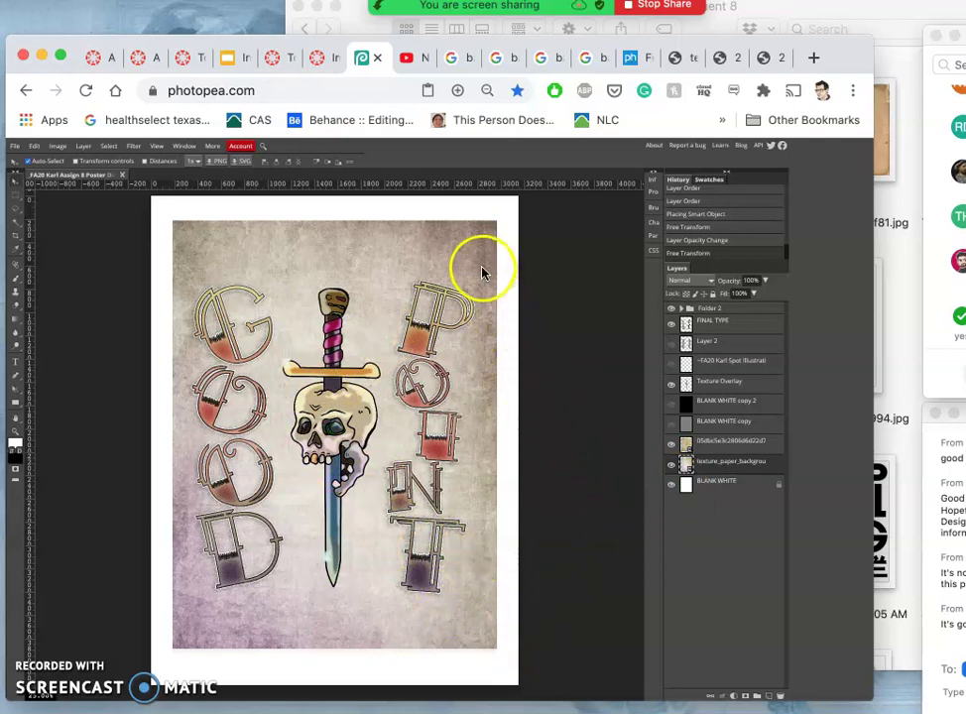
Step: Rasterize the paper texture layer and duplicate it
{"action": "left_click", "coordinate": [731, 464]}
{"action": "right_click", "coordinate": [731, 464]}
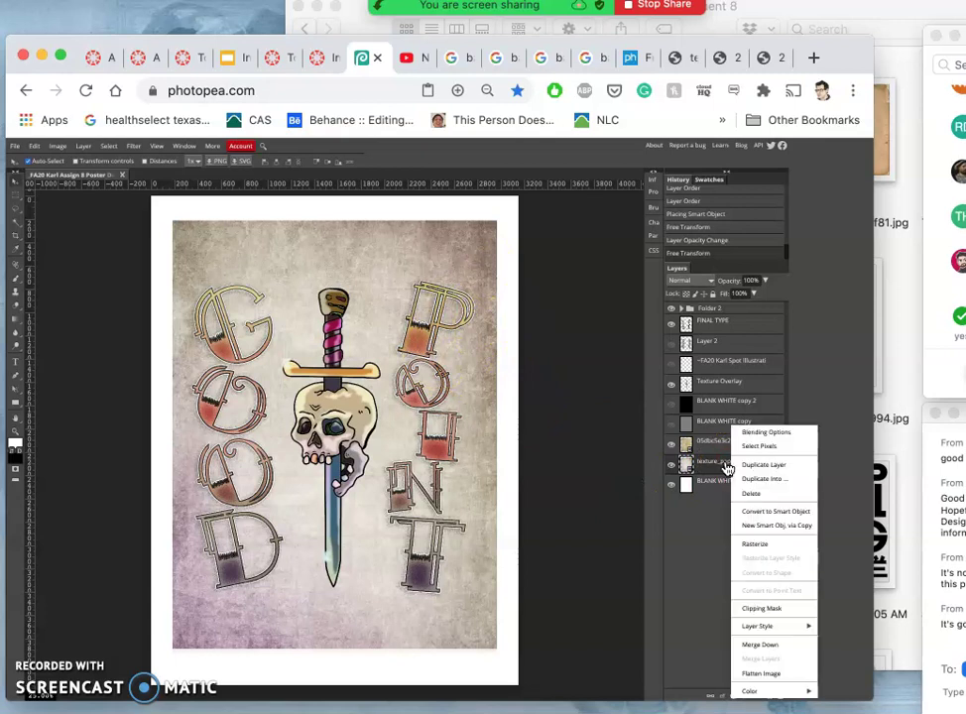
{"action": "left_click", "coordinate": [752, 544]}
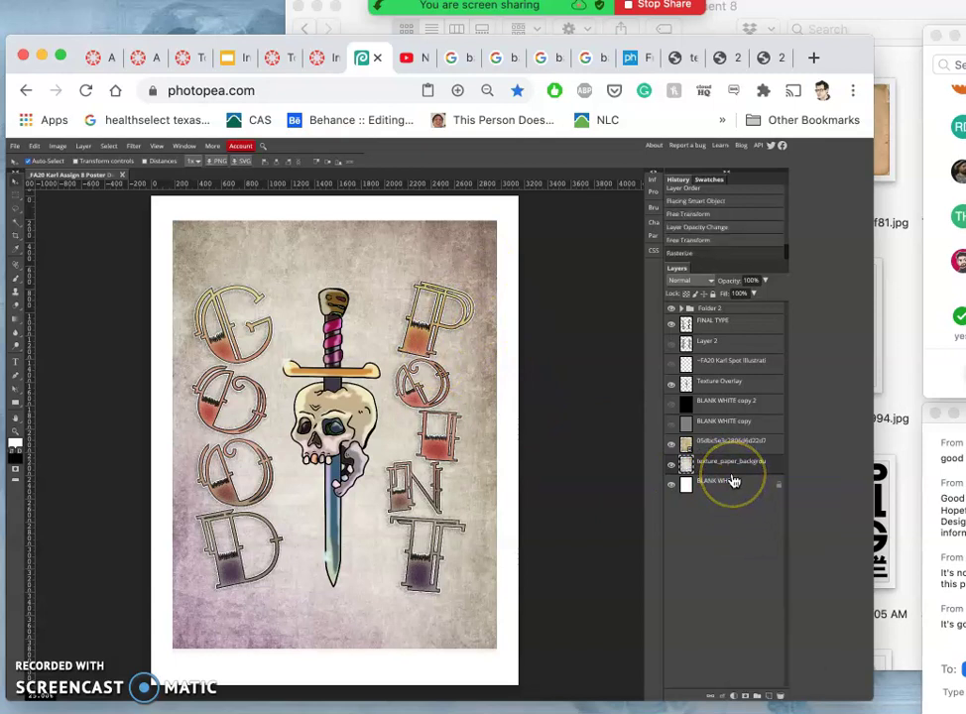
{"action": "key", "text": "super+j"}
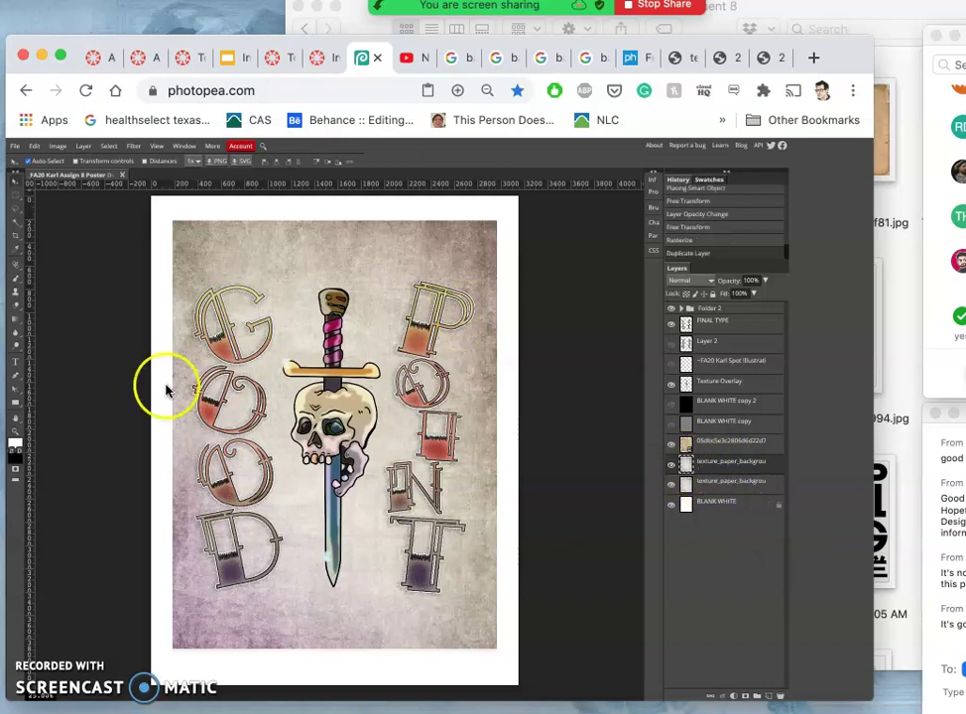
Step: Dodge the background near the lower-left D with an 865 px, 4%-hardness brush
{"action": "right_click", "coordinate": [15, 346]}
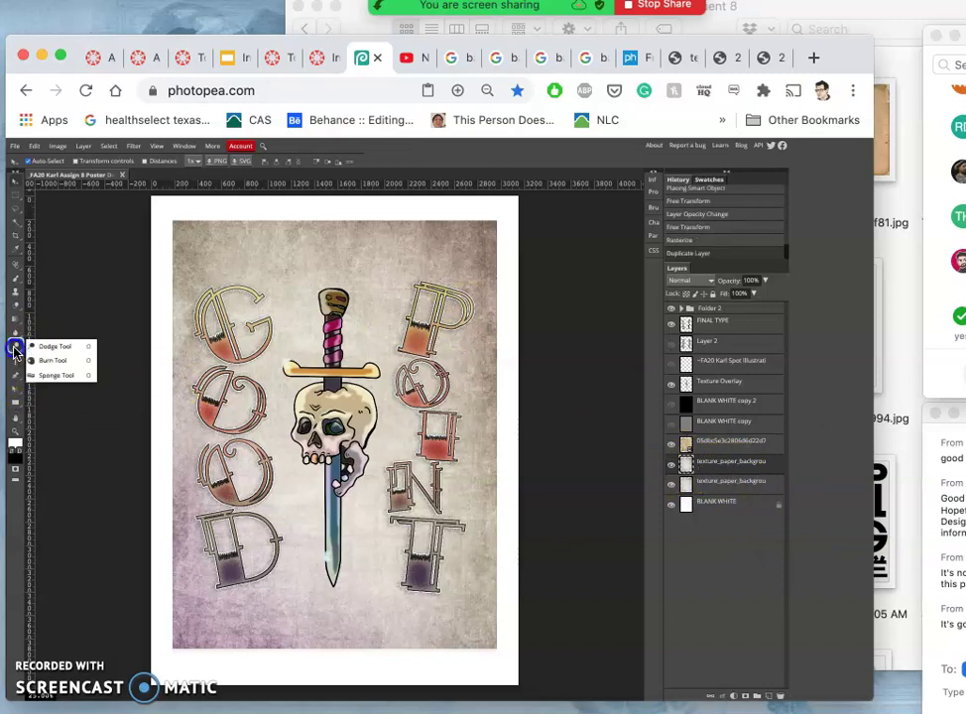
{"action": "left_click", "coordinate": [47, 360]}
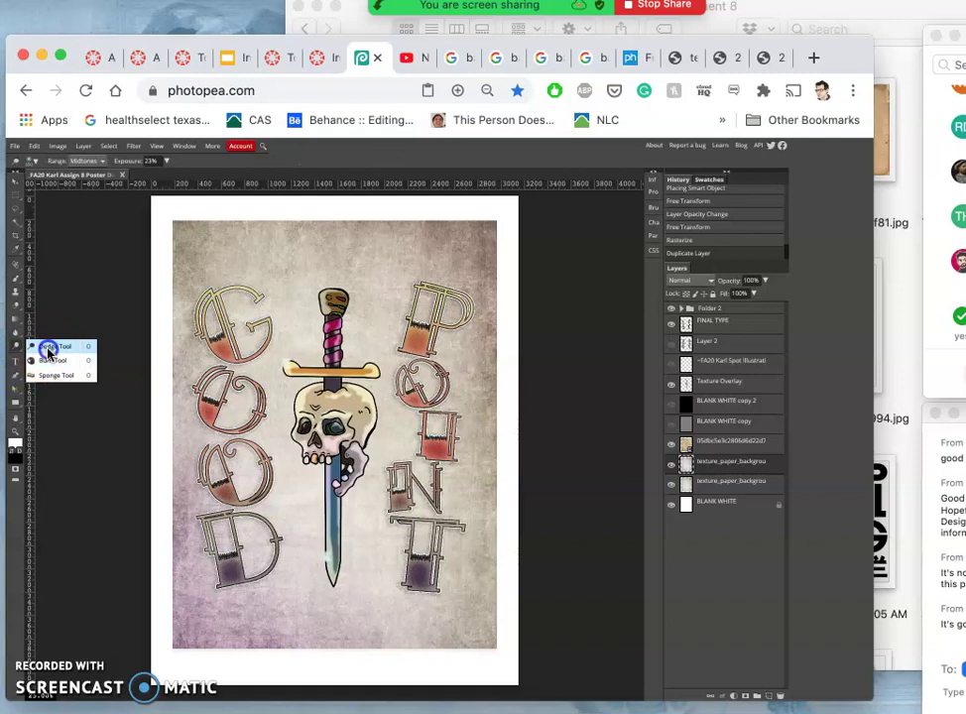
{"action": "left_click", "coordinate": [105, 276]}
{"action": "left_click", "coordinate": [33, 161]}
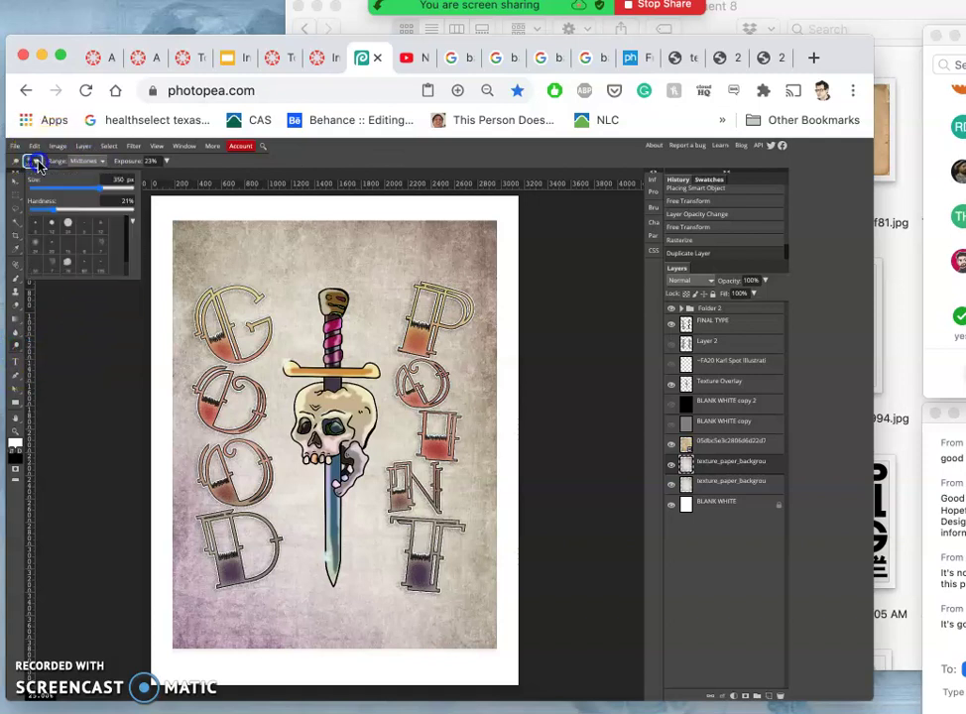
{"action": "left_click_drag", "start_coordinate": [87, 196], "coordinate": [127, 189]}
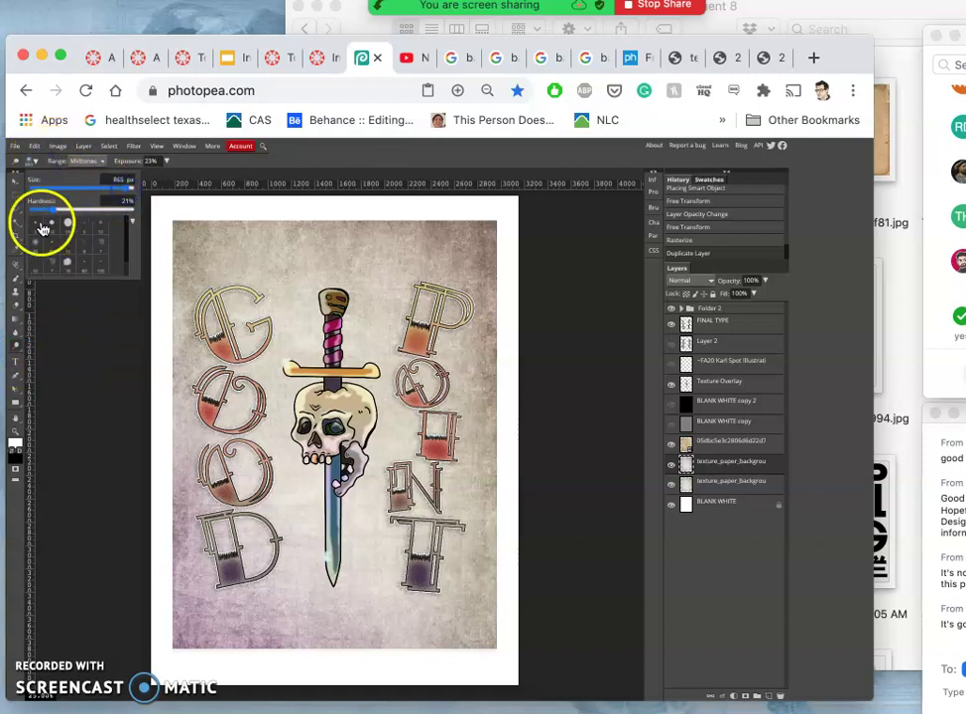
{"action": "left_click_drag", "start_coordinate": [36, 212], "coordinate": [34, 210]}
{"action": "mouse_move", "coordinate": [205, 540]}
{"action": "left_mouse_down"}
{"action": "mouse_move", "coordinate": [215, 614]}
{"action": "mouse_move", "coordinate": [202, 561]}
{"action": "mouse_move", "coordinate": [201, 617]}
{"action": "mouse_move", "coordinate": [202, 585]}
{"action": "left_mouse_up"}
{"action": "mouse_move", "coordinate": [205, 540]}
{"action": "left_mouse_down"}
{"action": "mouse_move", "coordinate": [198, 649]}
{"action": "mouse_move", "coordinate": [196, 516]}
{"action": "left_mouse_up"}
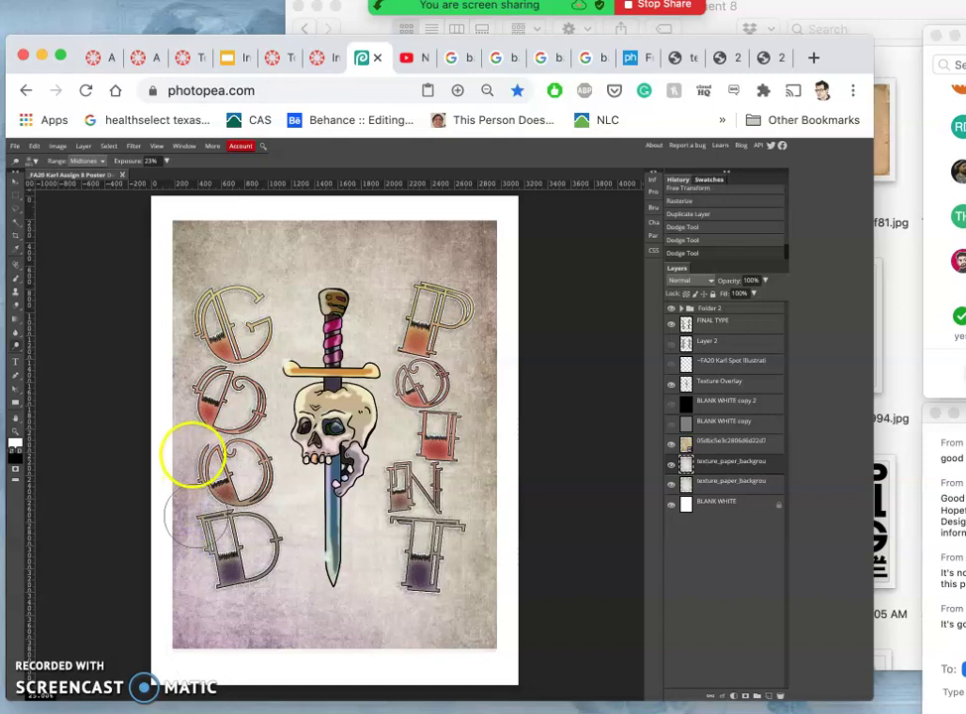
Step: Dodge around the lower-left O and D, the top-right corner and beside the P
{"action": "mouse_move", "coordinate": [193, 456]}
{"action": "left_mouse_down"}
{"action": "mouse_move", "coordinate": [214, 557]}
{"action": "mouse_move", "coordinate": [234, 601]}
{"action": "mouse_move", "coordinate": [264, 611]}
{"action": "left_mouse_up"}
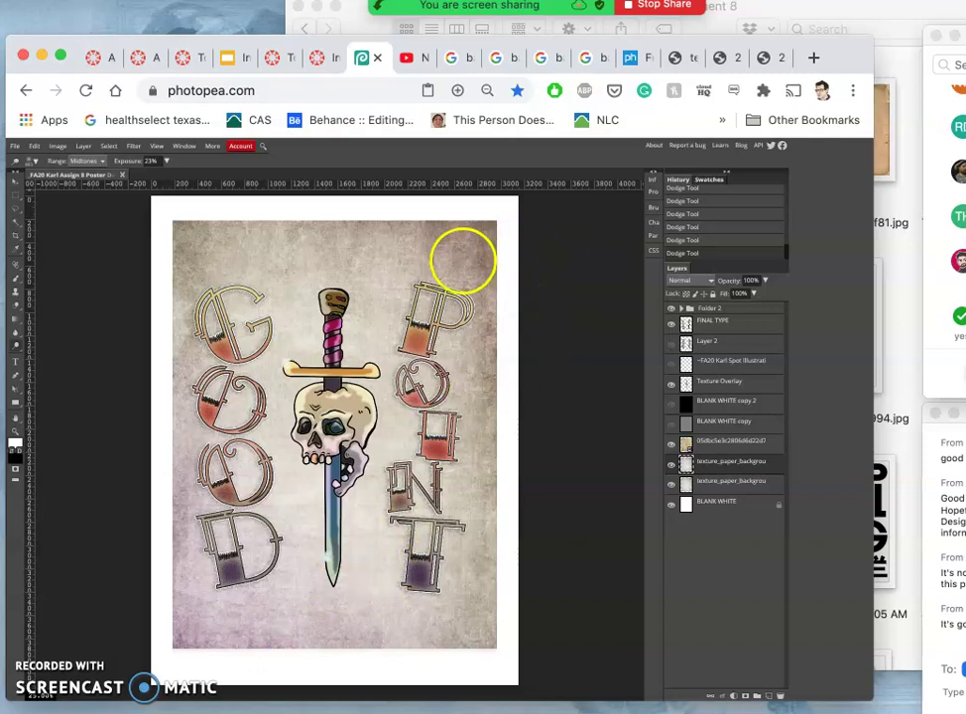
{"action": "left_click", "coordinate": [463, 254]}
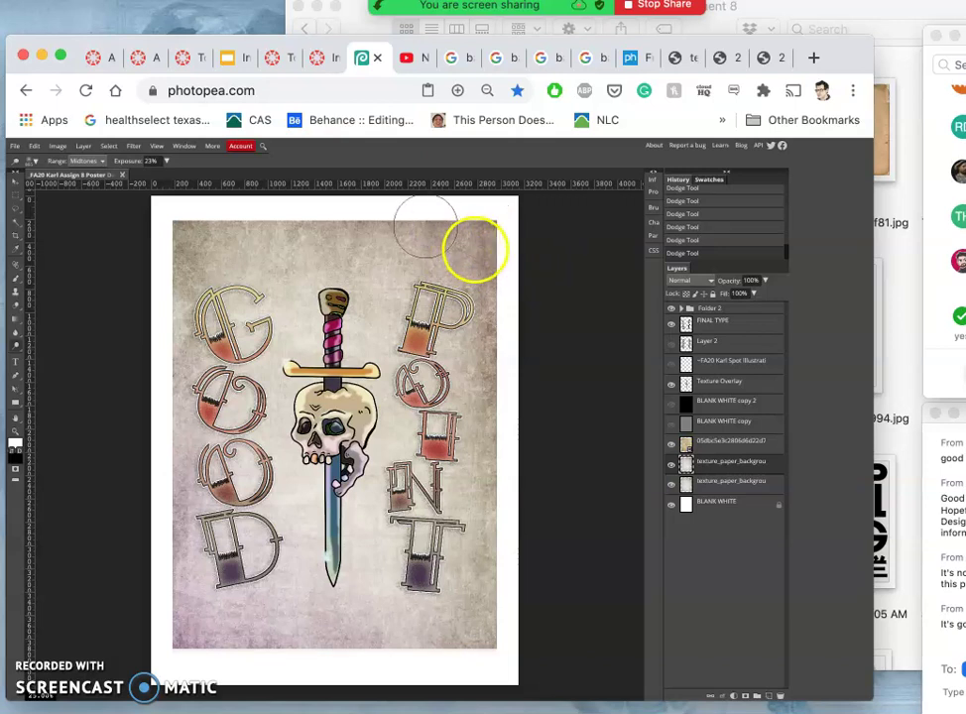
{"action": "left_click", "coordinate": [491, 275]}
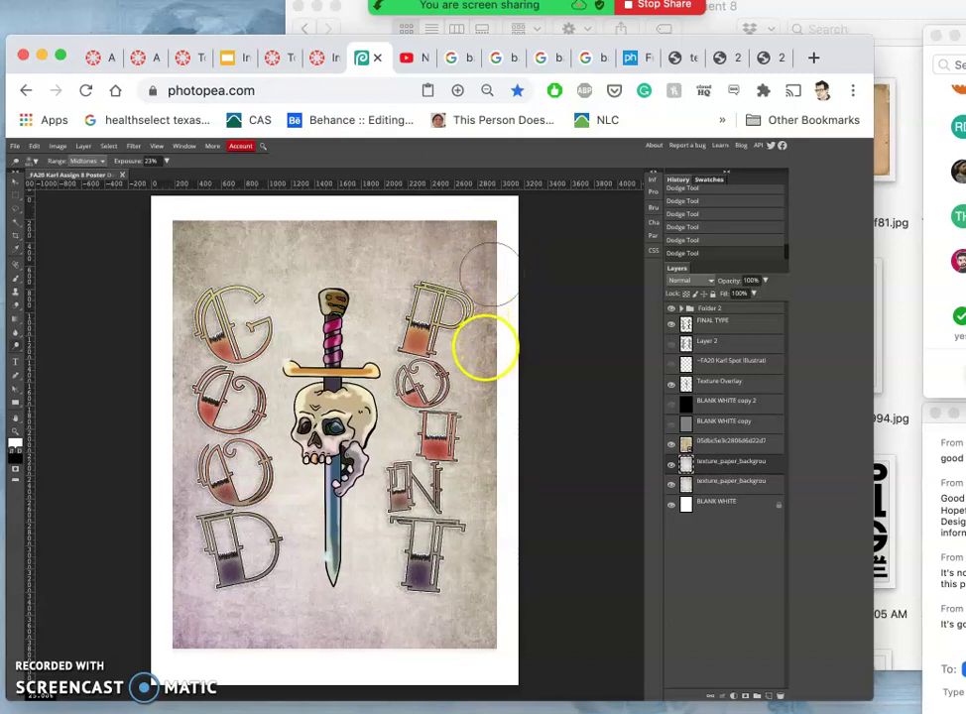
{"action": "left_click", "coordinate": [481, 349]}
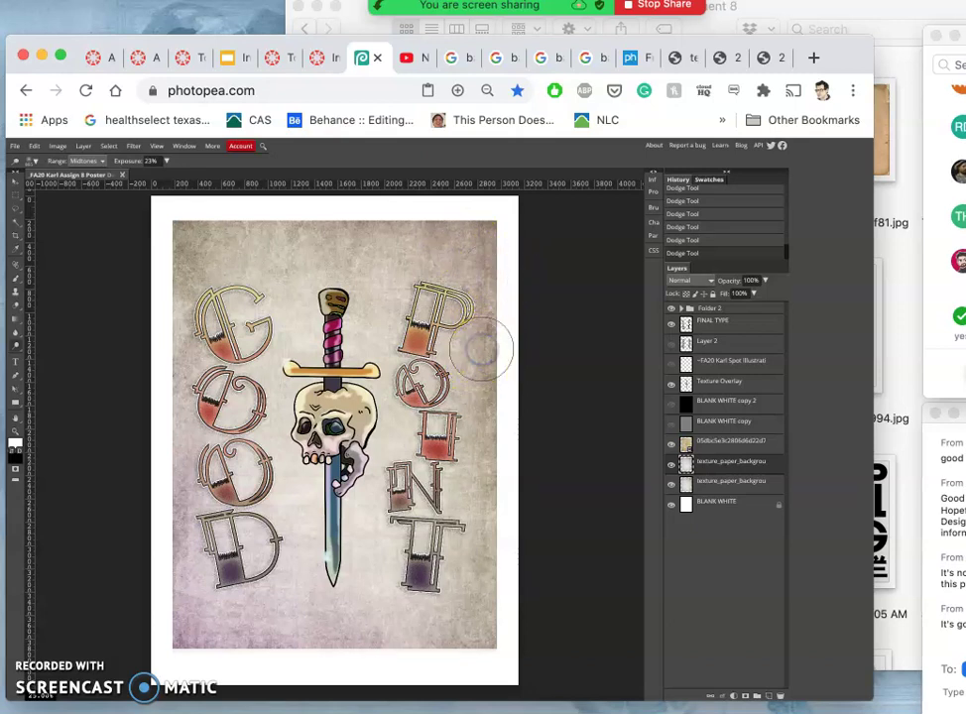
{"action": "left_click", "coordinate": [478, 293]}
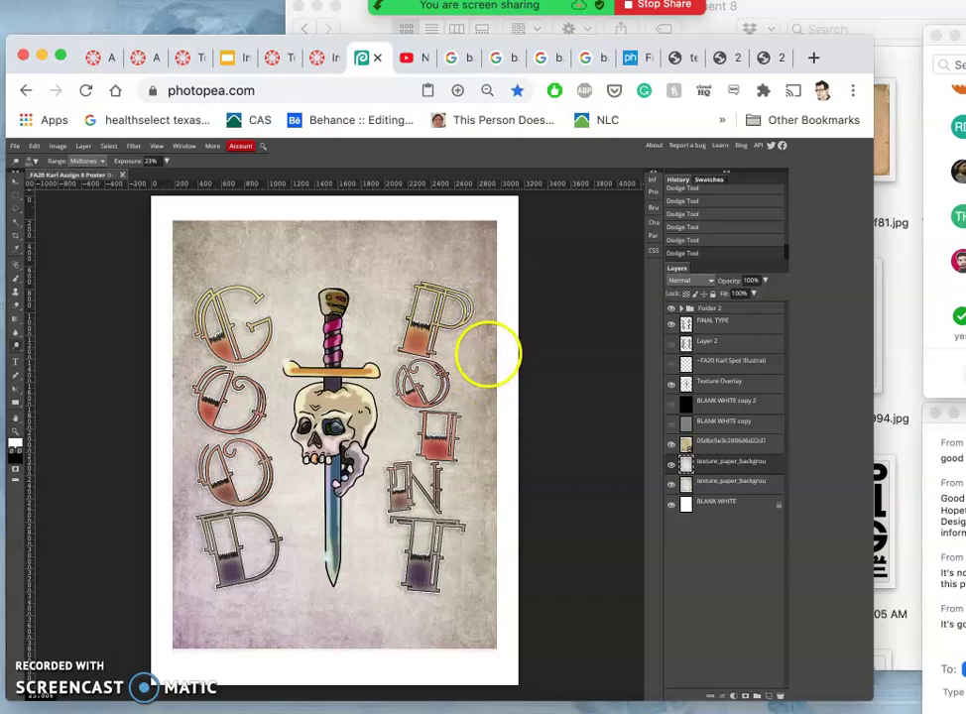
{"action": "left_click", "coordinate": [489, 351]}
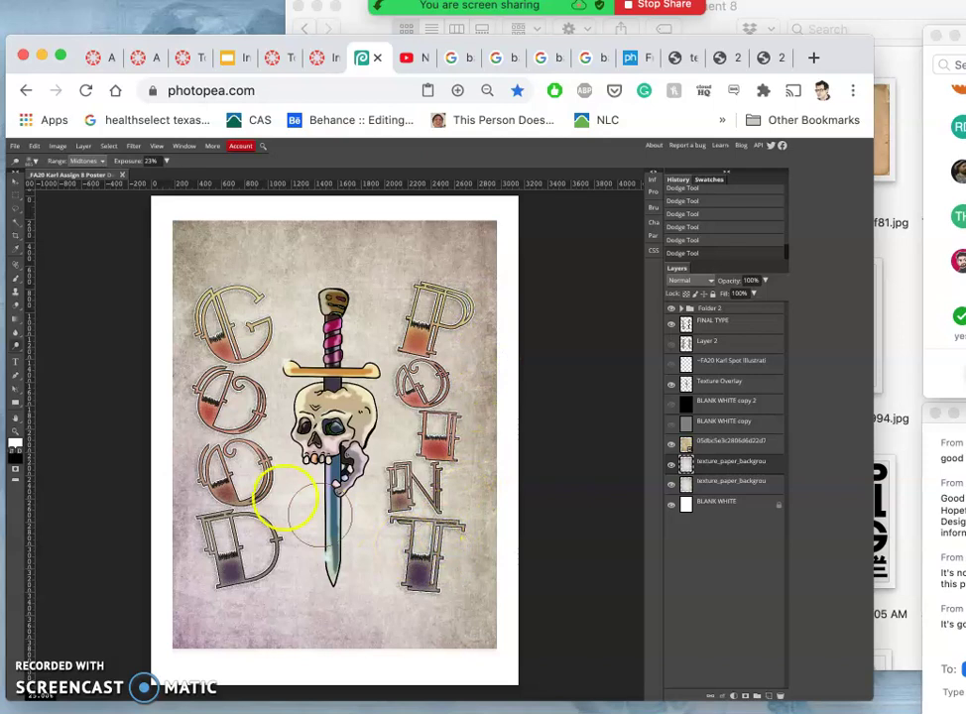
Step: Dodge around the top-left G, right of the P, the lower-left D and the left O
{"action": "left_click", "coordinate": [195, 319]}
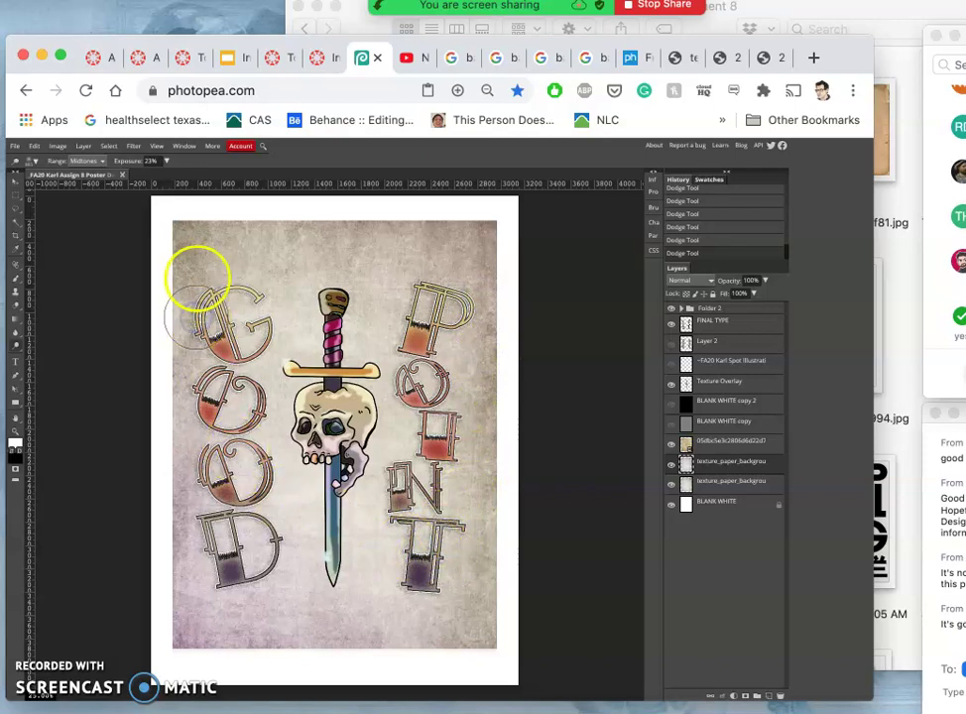
{"action": "left_click", "coordinate": [196, 260]}
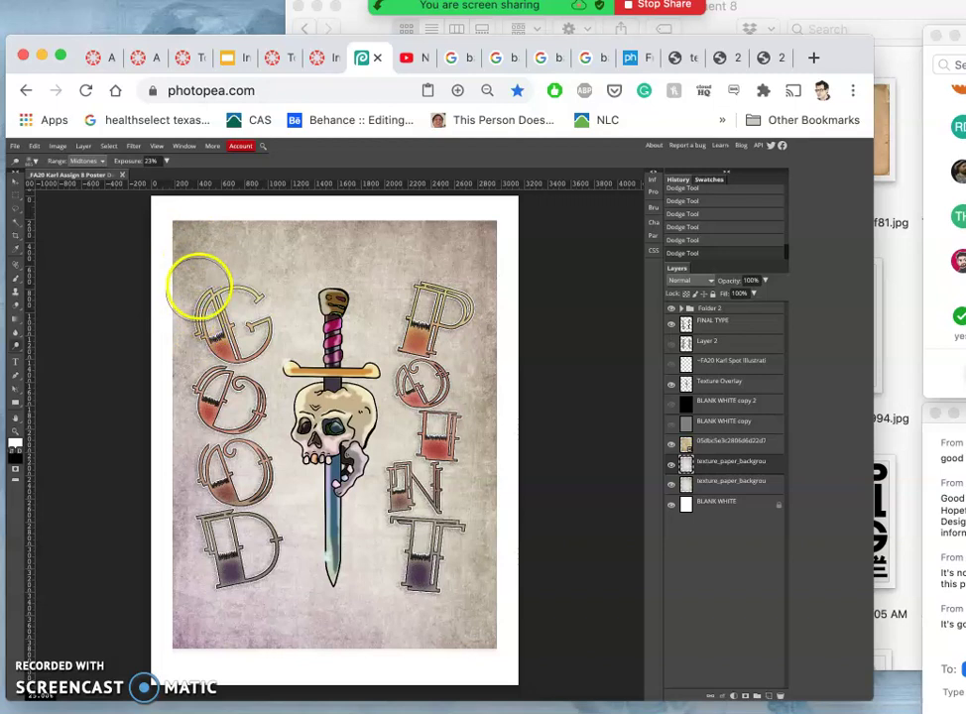
{"action": "left_click", "coordinate": [198, 281]}
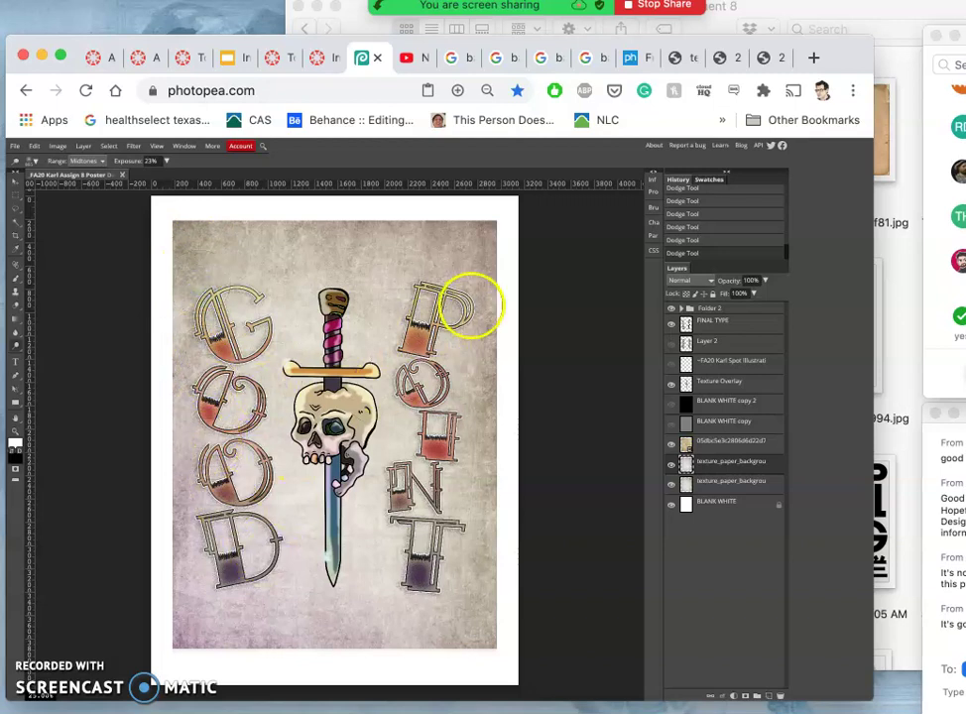
{"action": "left_click", "coordinate": [473, 302]}
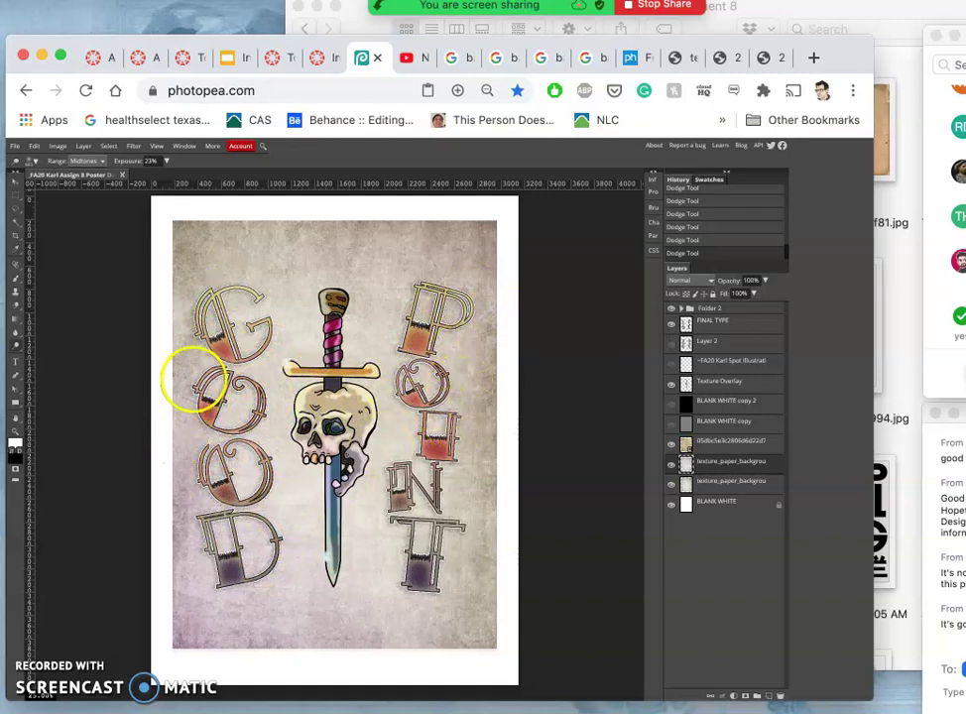
{"action": "left_click", "coordinate": [473, 342]}
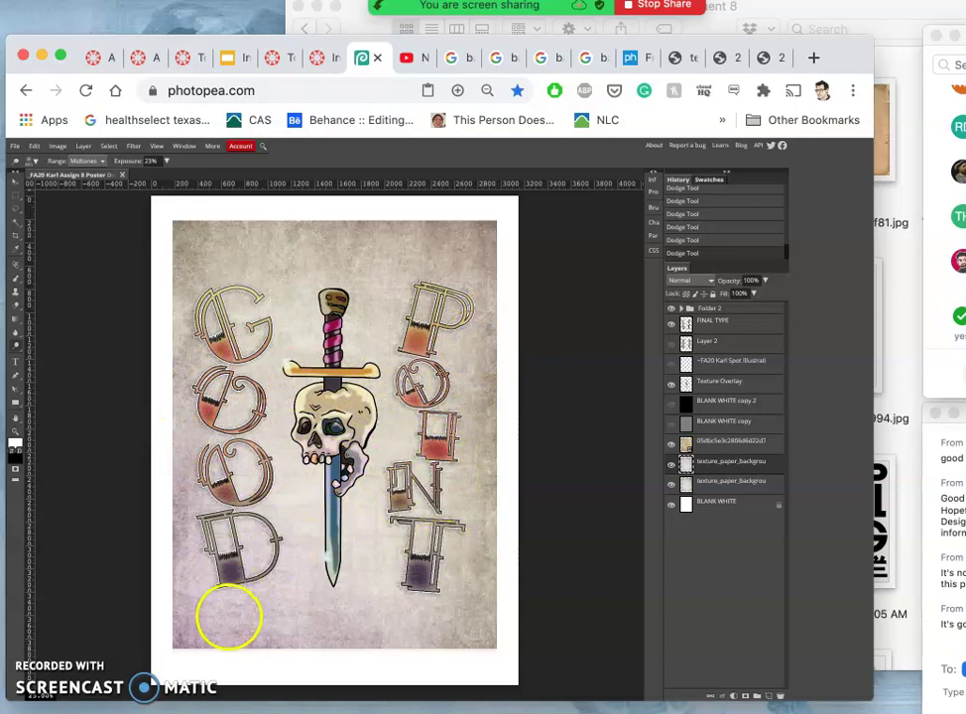
{"action": "left_click", "coordinate": [226, 615]}
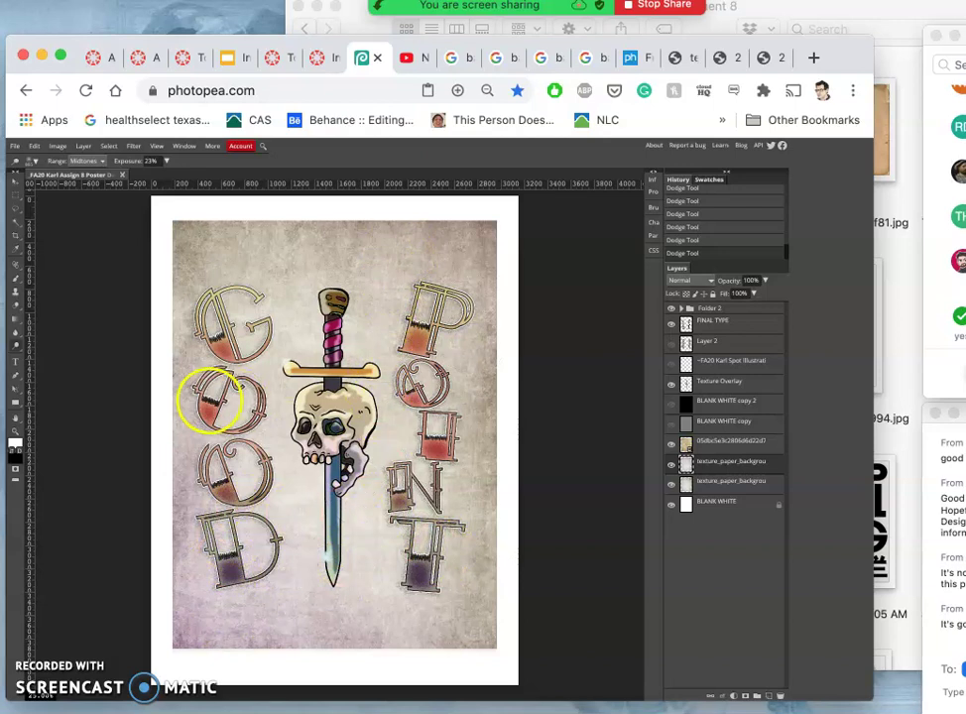
{"action": "left_click", "coordinate": [208, 398]}
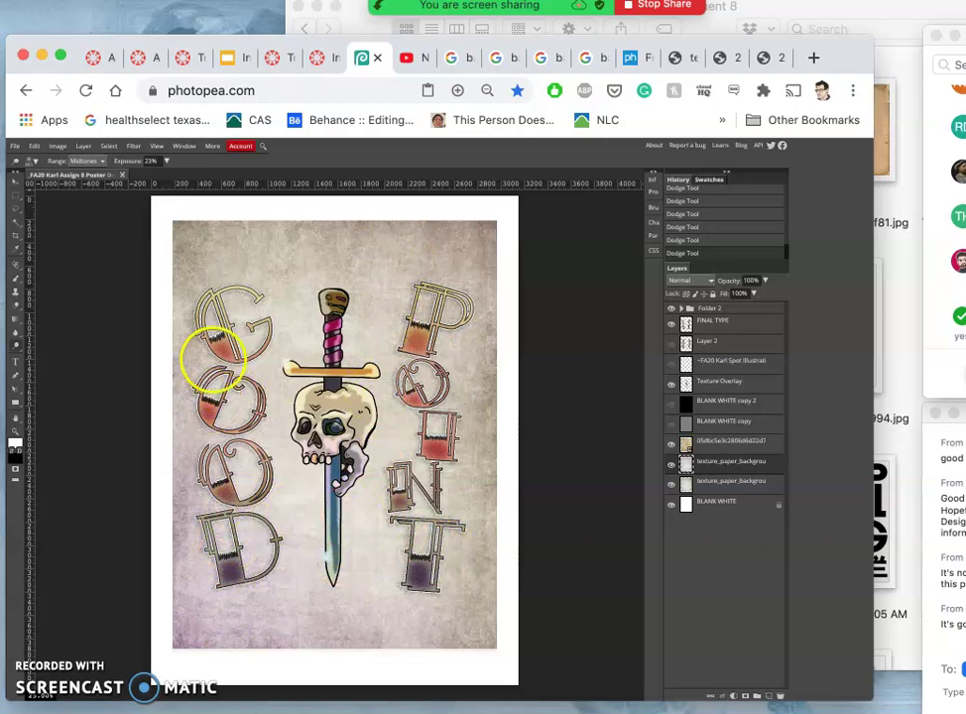
{"action": "left_click", "coordinate": [201, 364]}
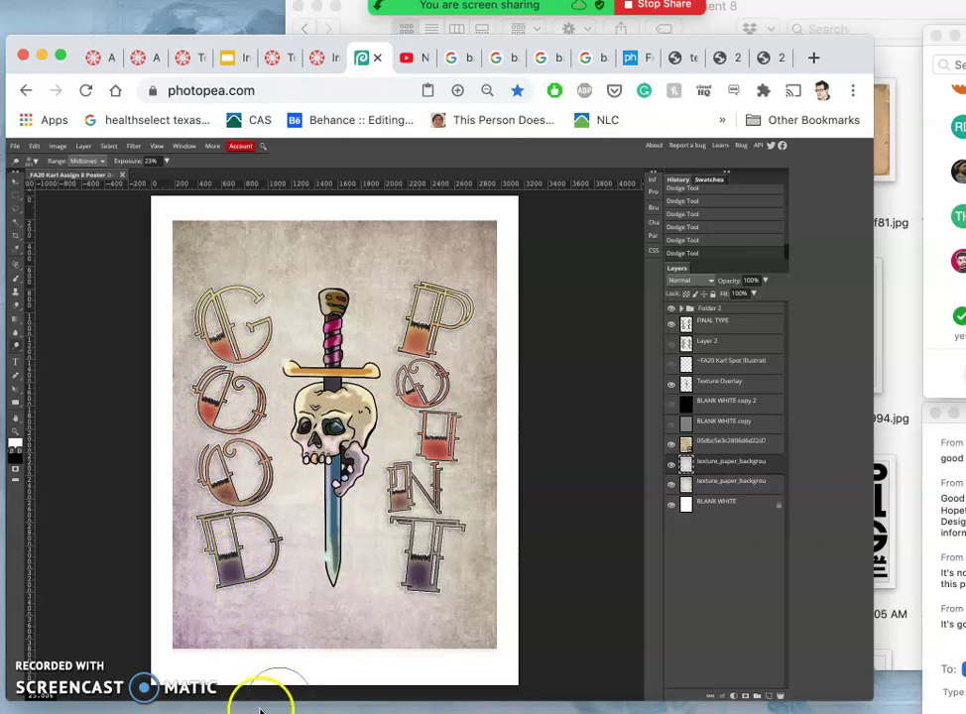
Step: Sweep dodge strokes left of the D, up toward the G, beside the blade and across the top G
{"action": "mouse_move", "coordinate": [187, 616]}
{"action": "left_mouse_down"}
{"action": "mouse_move", "coordinate": [178, 487]}
{"action": "mouse_move", "coordinate": [180, 617]}
{"action": "left_mouse_up"}
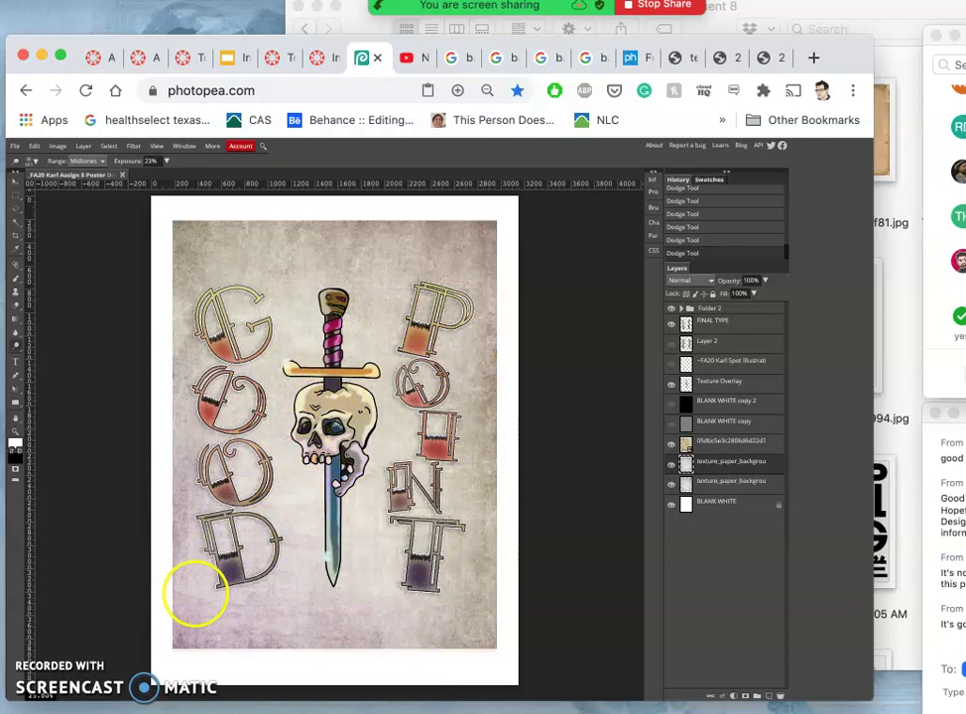
{"action": "left_click_drag", "start_coordinate": [197, 593], "coordinate": [185, 487]}
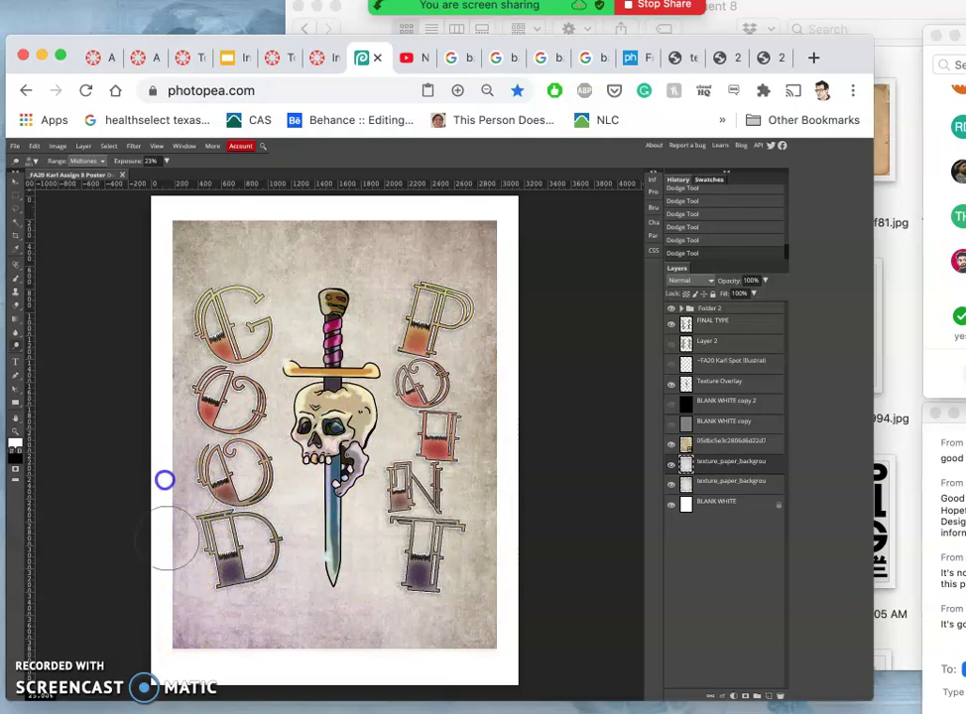
{"action": "left_click_drag", "start_coordinate": [295, 506], "coordinate": [369, 575]}
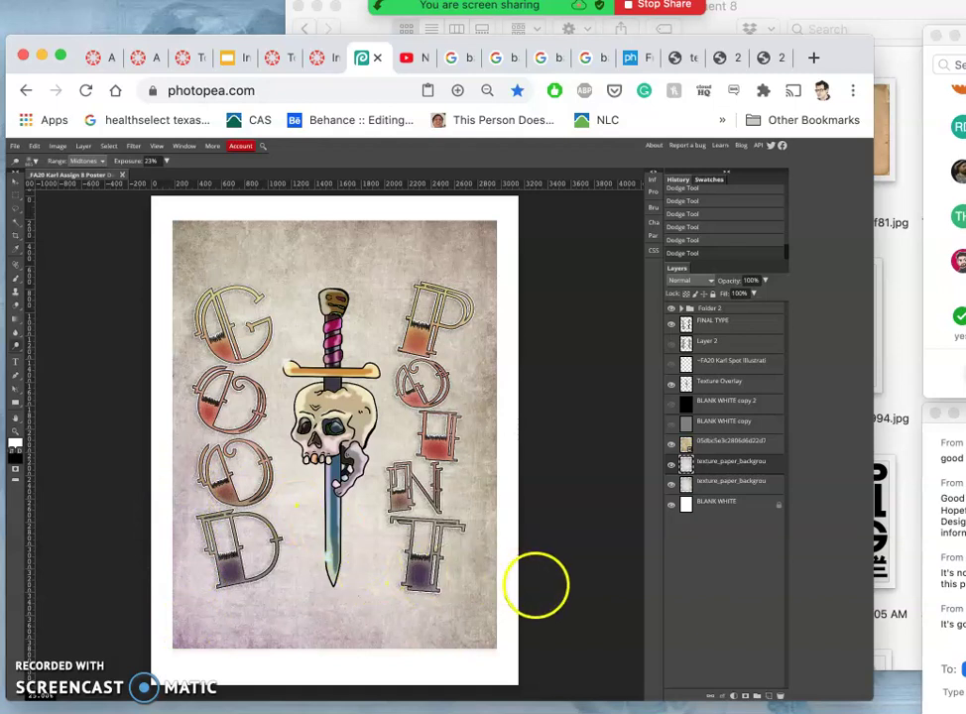
{"action": "mouse_move", "coordinate": [239, 264]}
{"action": "left_mouse_down"}
{"action": "mouse_move", "coordinate": [201, 294]}
{"action": "mouse_move", "coordinate": [310, 268]}
{"action": "mouse_move", "coordinate": [356, 269]}
{"action": "mouse_move", "coordinate": [407, 283]}
{"action": "mouse_move", "coordinate": [447, 310]}
{"action": "mouse_move", "coordinate": [343, 248]}
{"action": "mouse_move", "coordinate": [270, 265]}
{"action": "mouse_move", "coordinate": [252, 287]}
{"action": "mouse_move", "coordinate": [460, 286]}
{"action": "mouse_move", "coordinate": [472, 336]}
{"action": "left_mouse_up"}
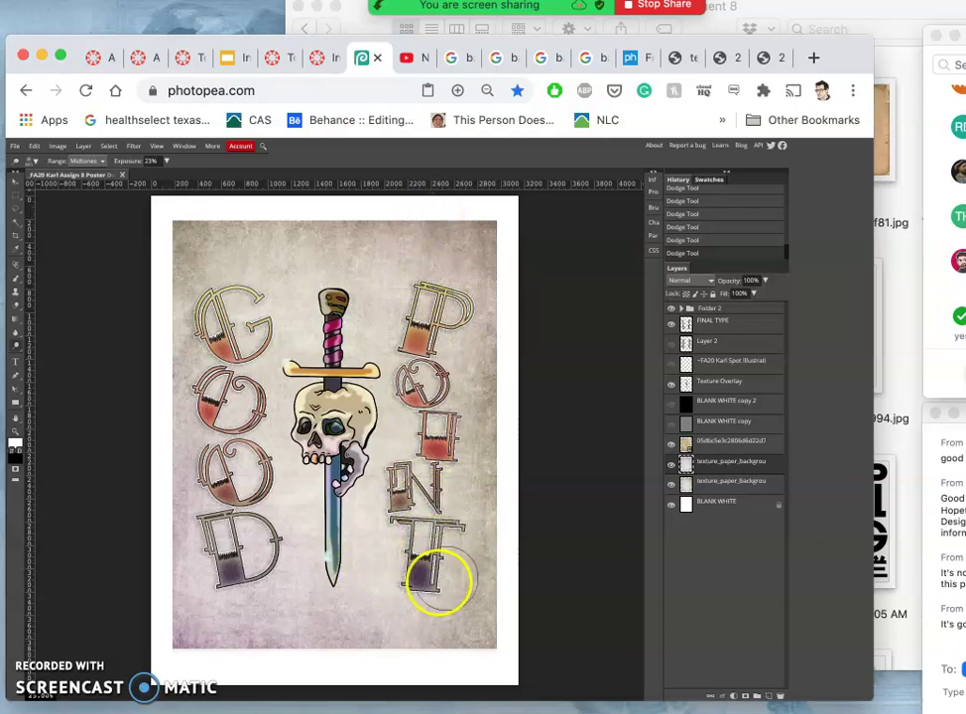
Step: Toggle the tan texture layer's visibility off and on to compare the look
{"action": "left_click", "coordinate": [671, 447]}
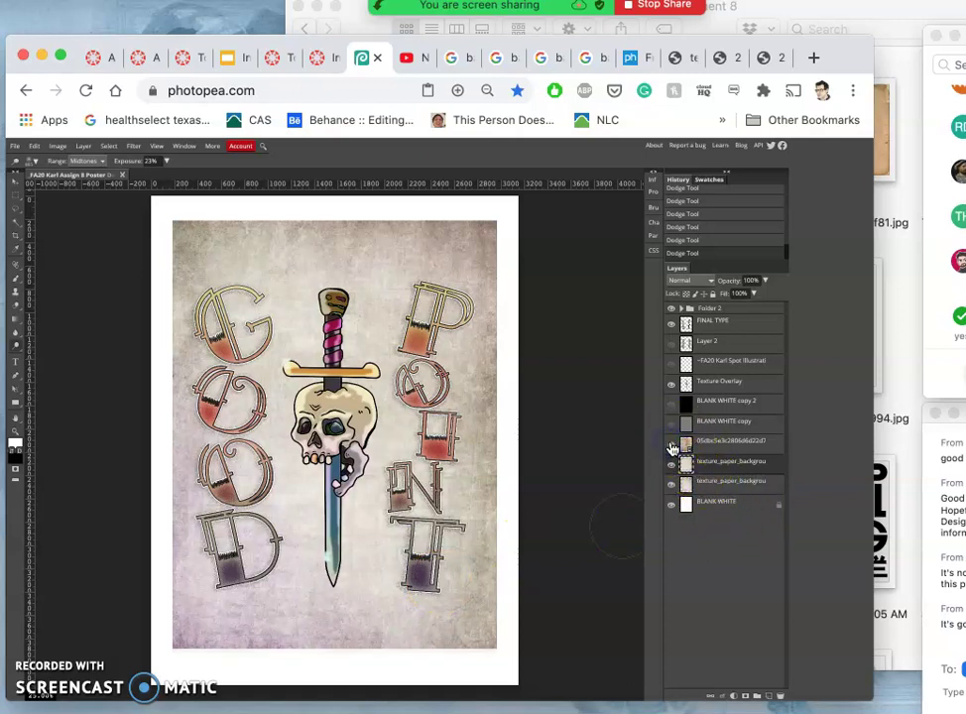
{"action": "left_click", "coordinate": [673, 426]}
{"action": "left_click", "coordinate": [672, 426]}
{"action": "left_click", "coordinate": [672, 447]}
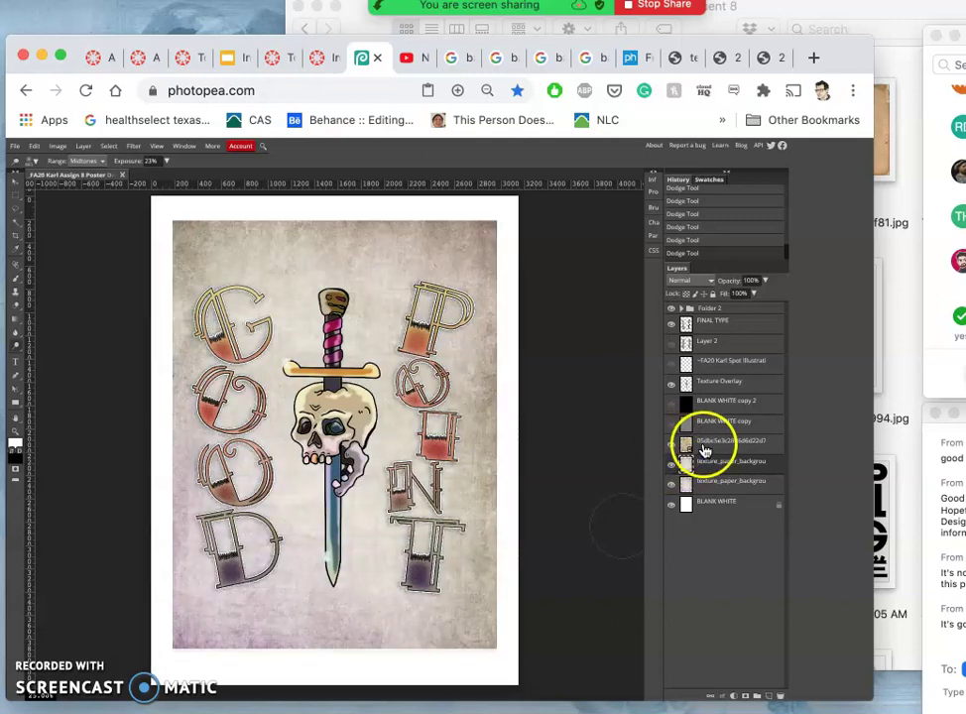
Step: Set the tan texture image layer's opacity to 52%
{"action": "left_click", "coordinate": [704, 447]}
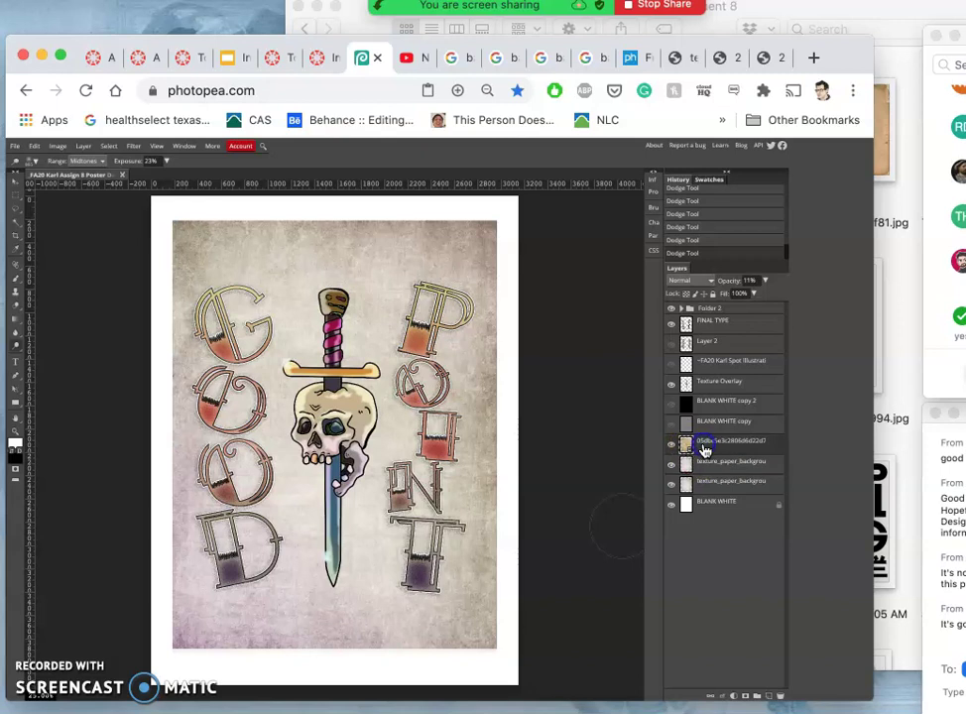
{"action": "left_click", "coordinate": [764, 282]}
{"action": "left_click_drag", "start_coordinate": [746, 298], "coordinate": [750, 295]}
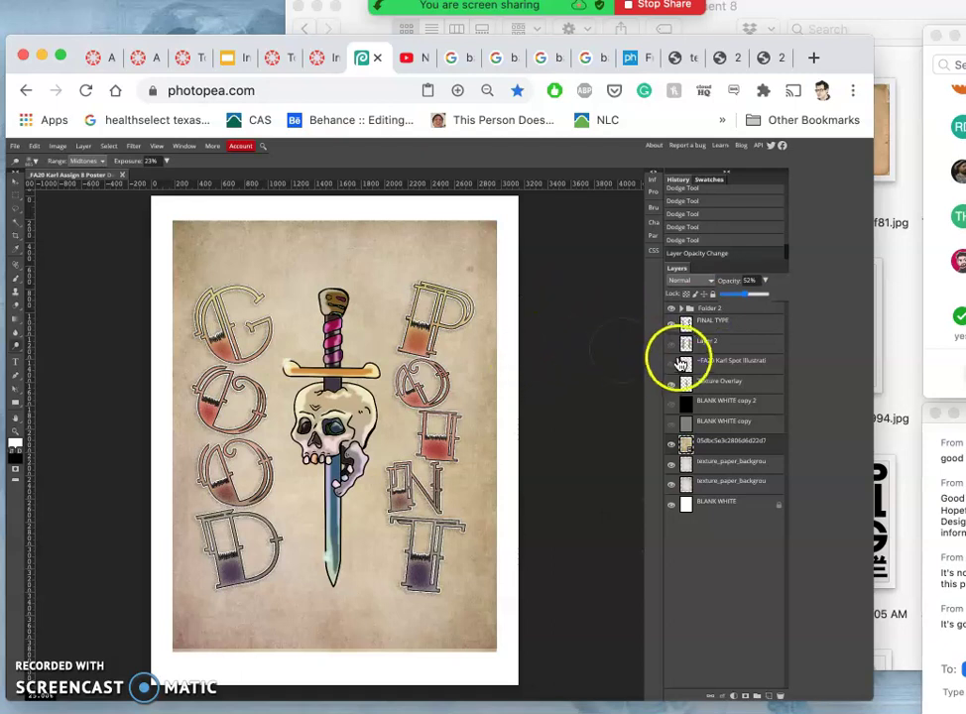
Step: Try Soft Light and other blend modes on the tan layer, settling on Pin Light
{"action": "left_click", "coordinate": [693, 283]}
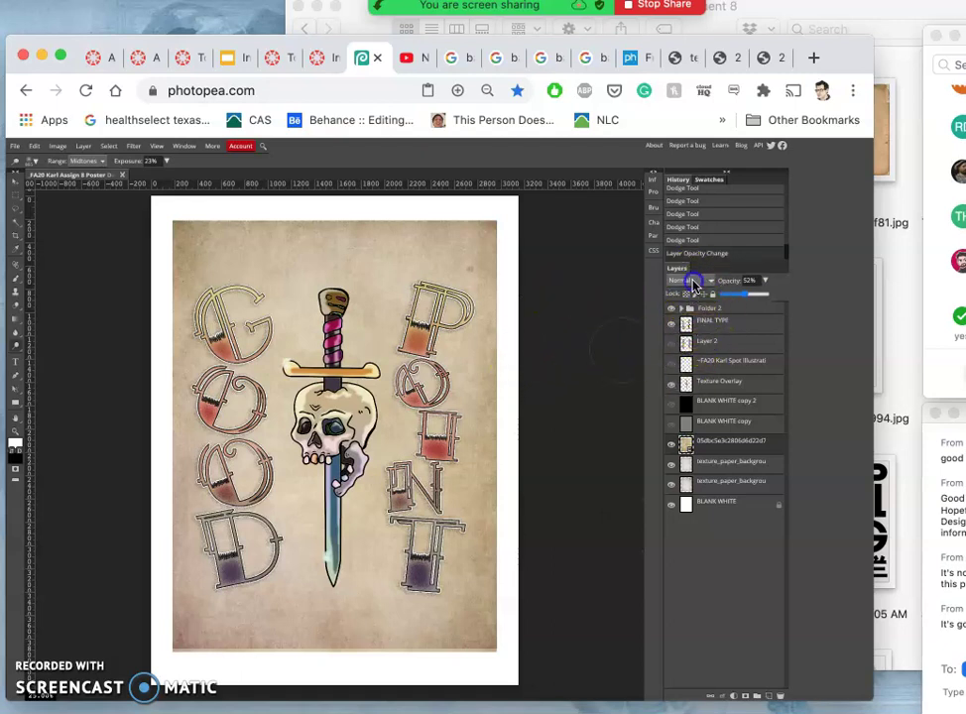
{"action": "left_click", "coordinate": [682, 452]}
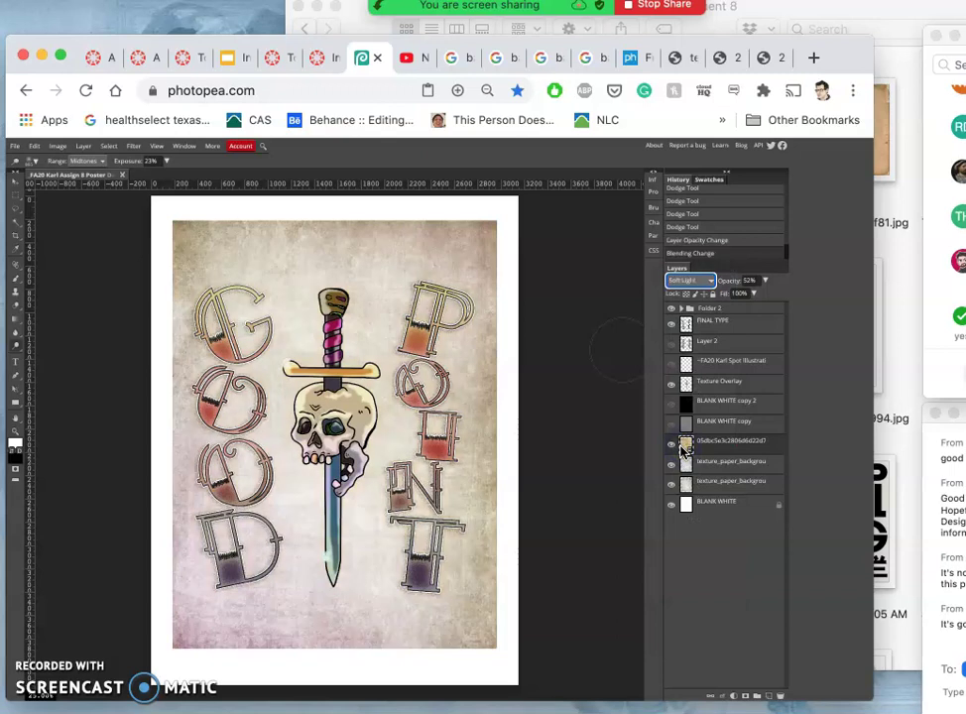
{"action": "left_click", "coordinate": [709, 283]}
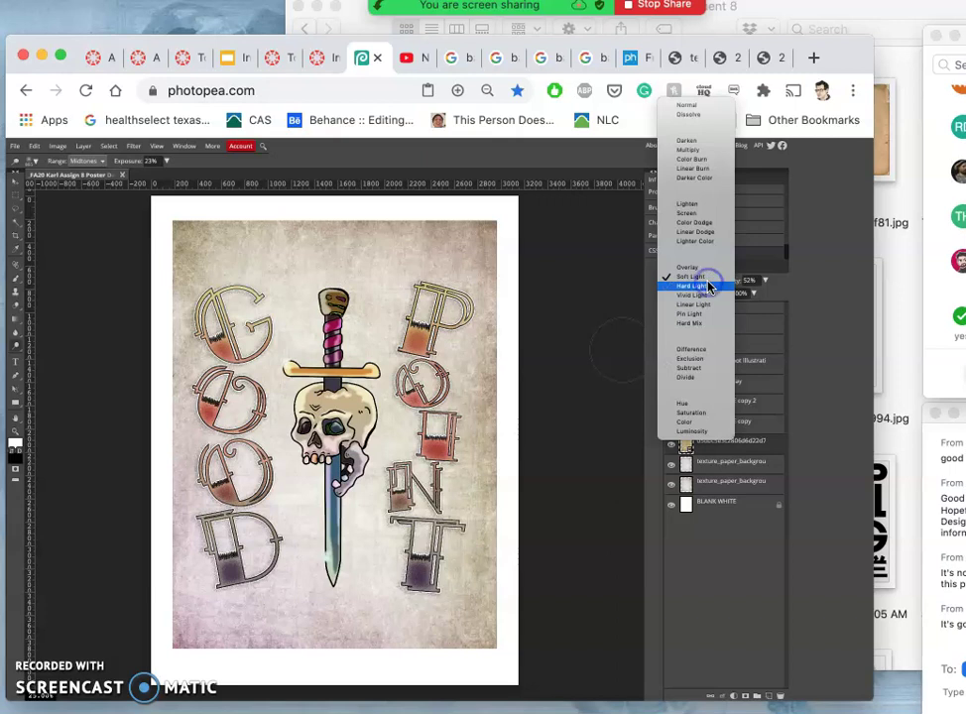
{"action": "left_click", "coordinate": [707, 315]}
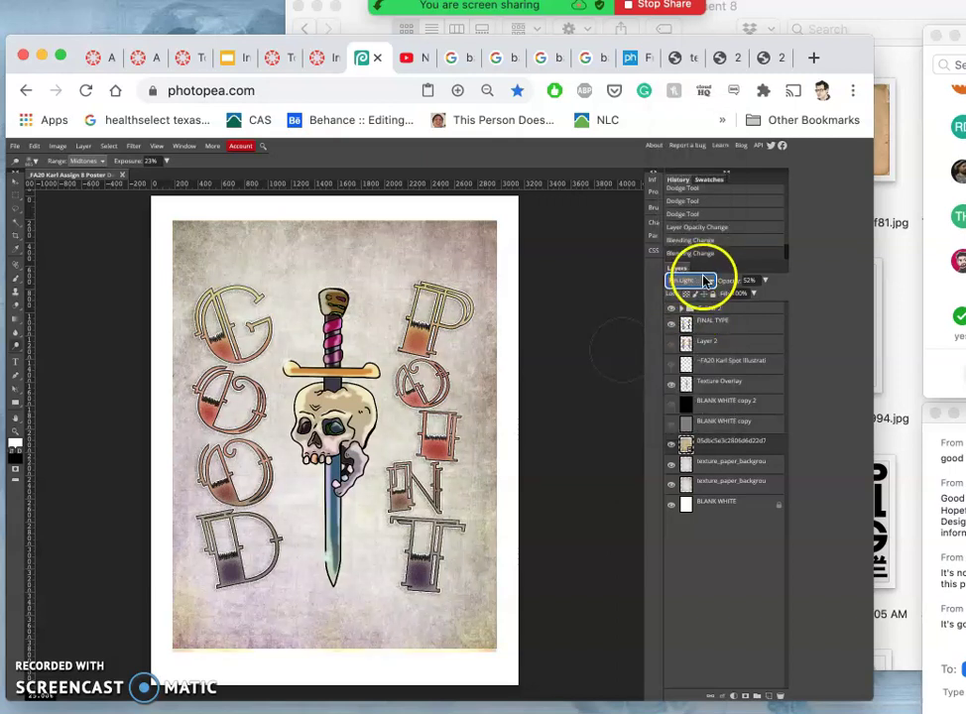
{"action": "left_click", "coordinate": [699, 282]}
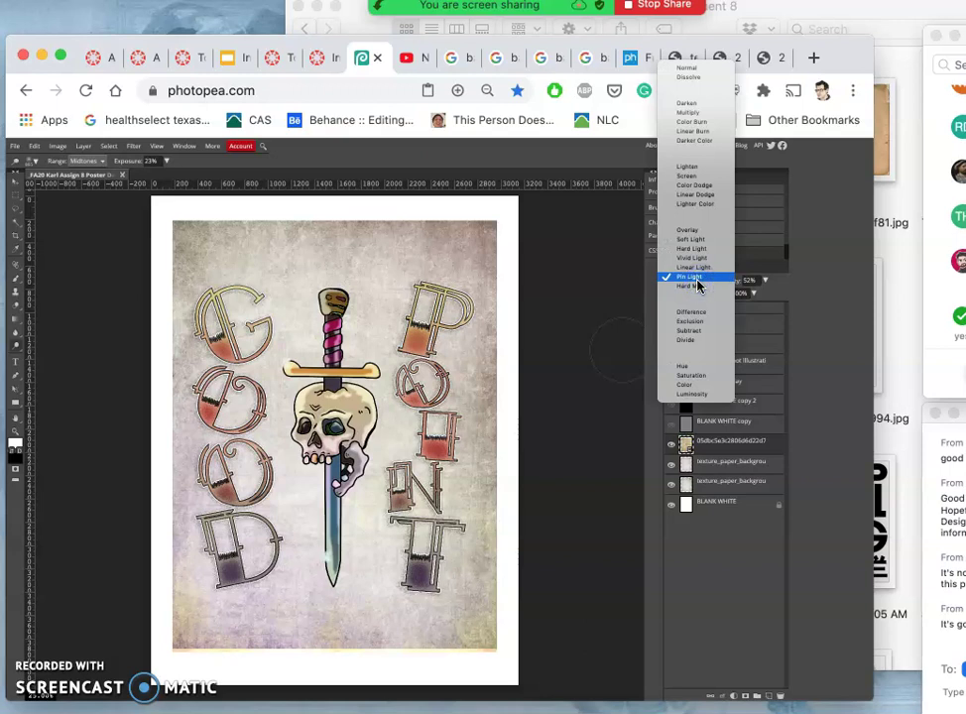
{"action": "left_click", "coordinate": [694, 278]}
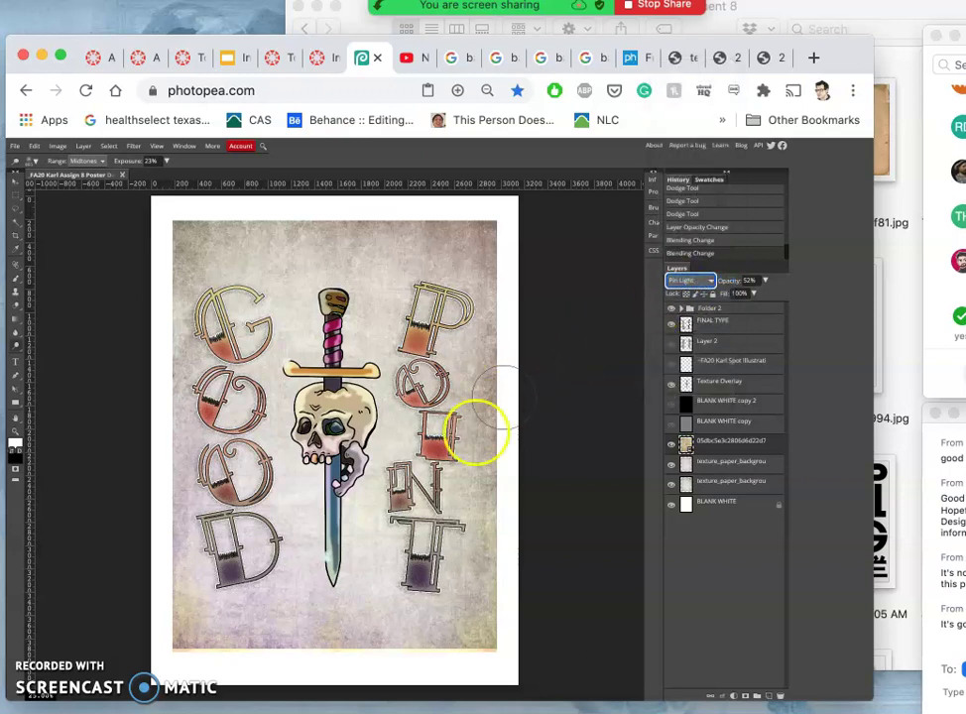
Step: Readjust the browser page zoom and switch to the Move tool
{"action": "key", "text": "super+plus"}
{"action": "key", "text": "super+plus"}
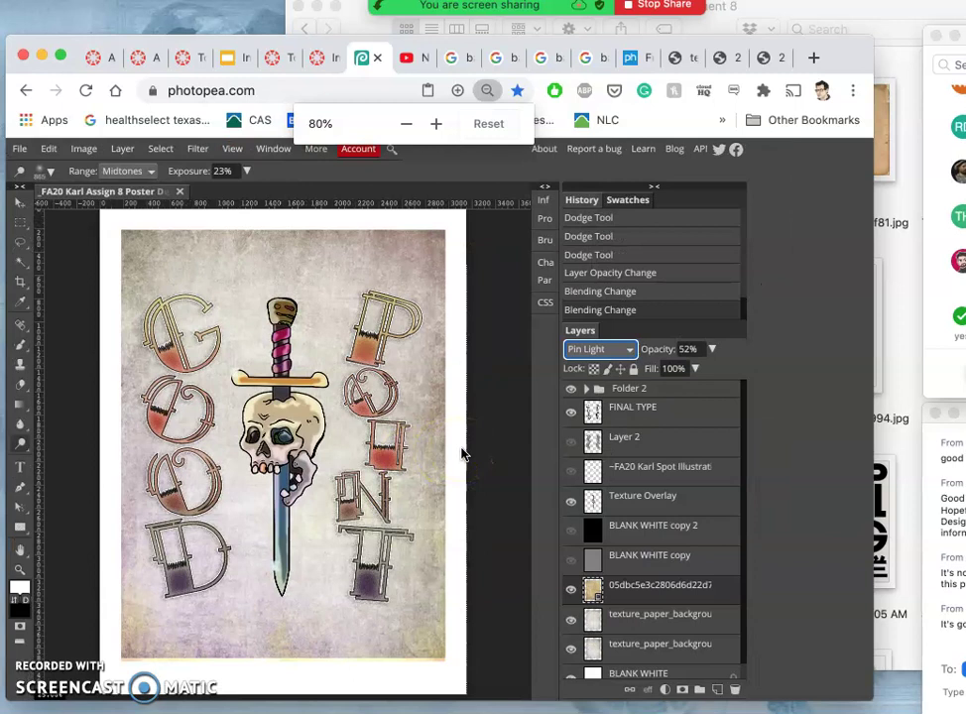
{"action": "key", "text": "super+minus"}
{"action": "key", "text": "super+minus"}
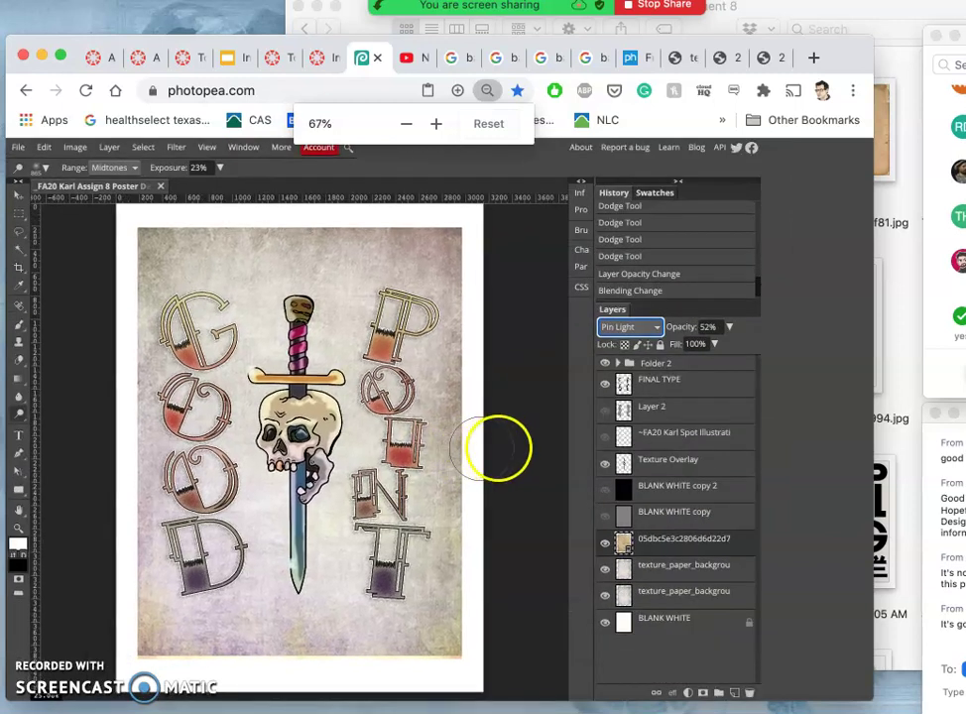
{"action": "mouse_move", "coordinate": [5, 164]}
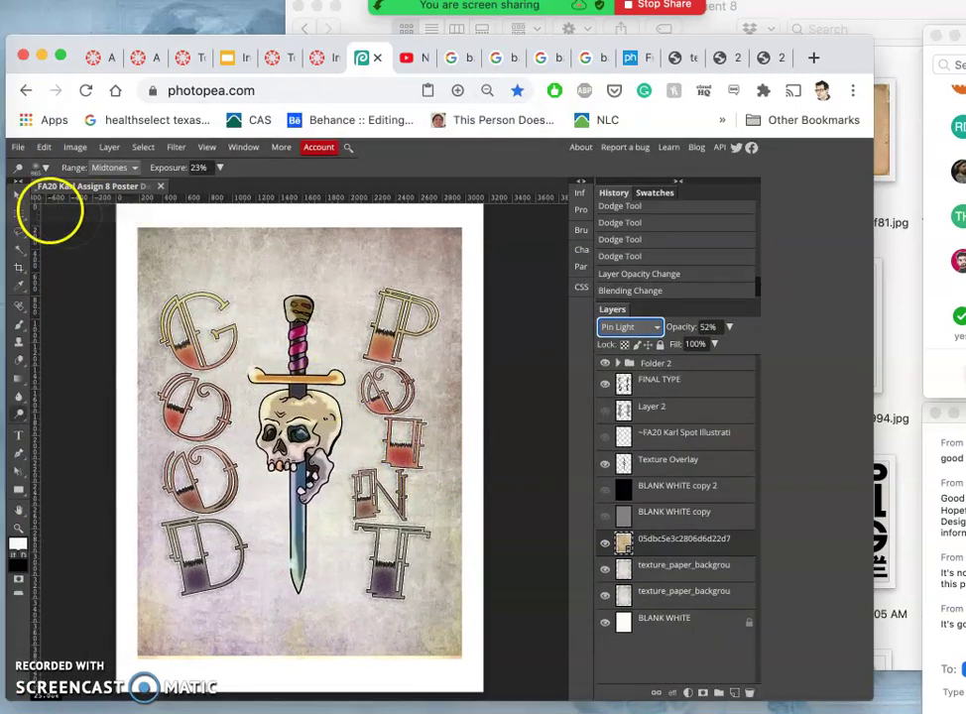
{"action": "left_click", "coordinate": [18, 195]}
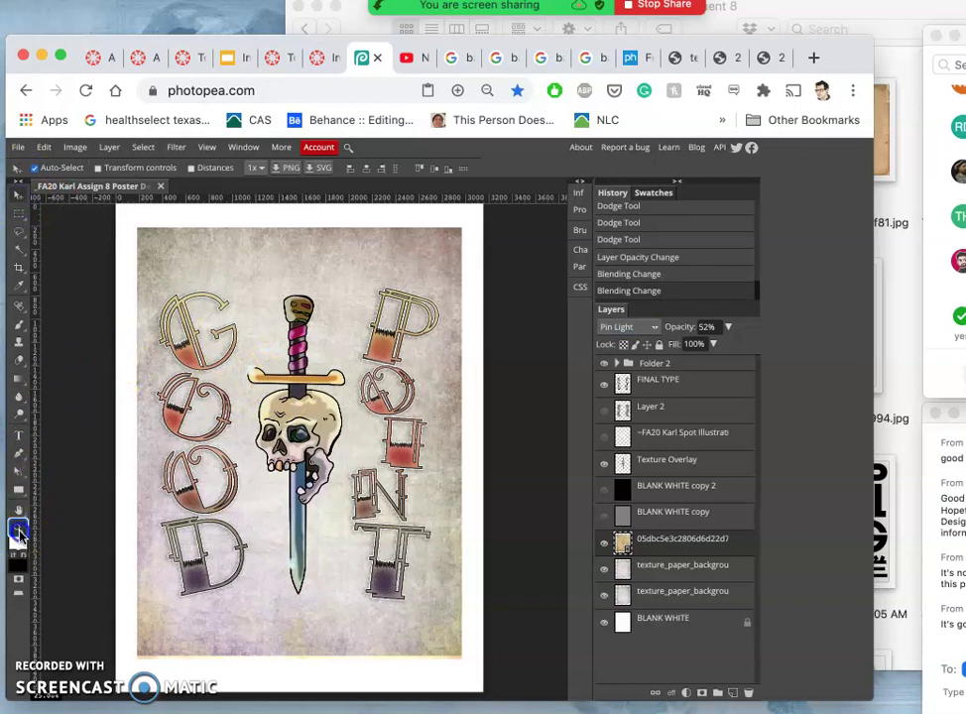
Step: Zoom into the skull's edge and change the texture layer's blend mode to Soft Light
{"action": "left_click", "coordinate": [18, 528]}
{"action": "left_click", "coordinate": [359, 432]}
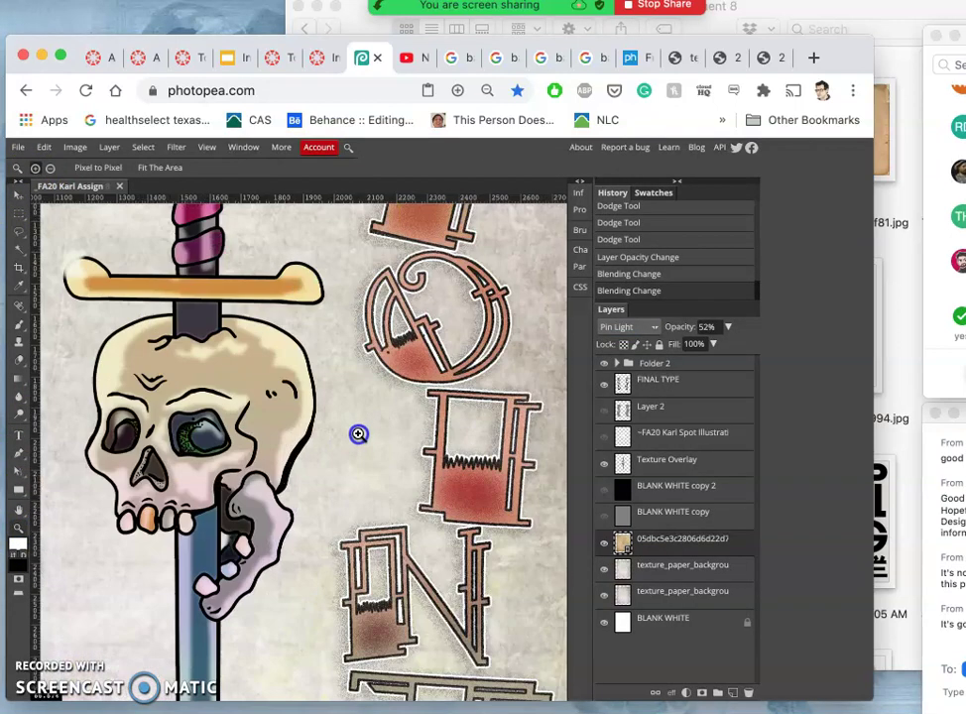
{"action": "left_click", "coordinate": [359, 433]}
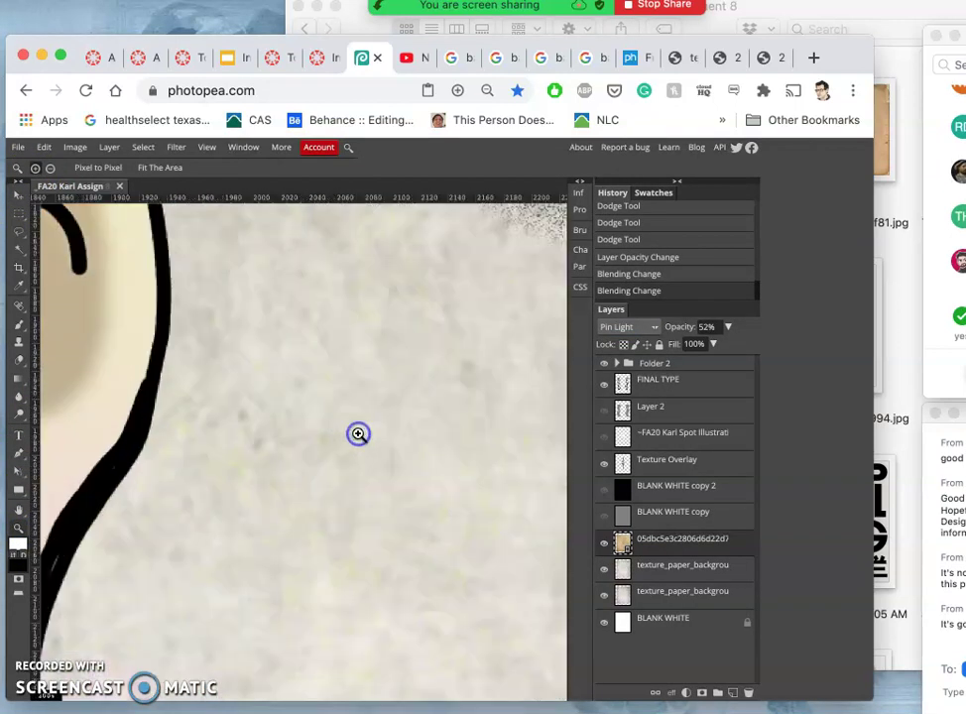
{"action": "scroll", "coordinate": [359, 436], "scroll_direction": "down", "scroll_amount": 4}
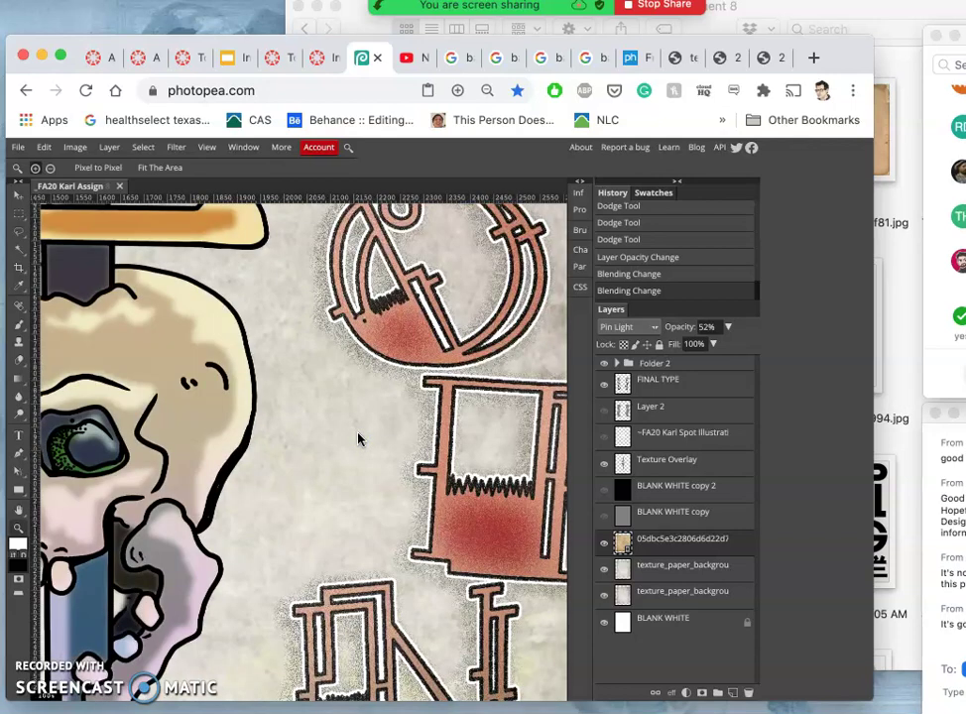
{"action": "scroll", "coordinate": [359, 439], "scroll_direction": "down", "scroll_amount": 3}
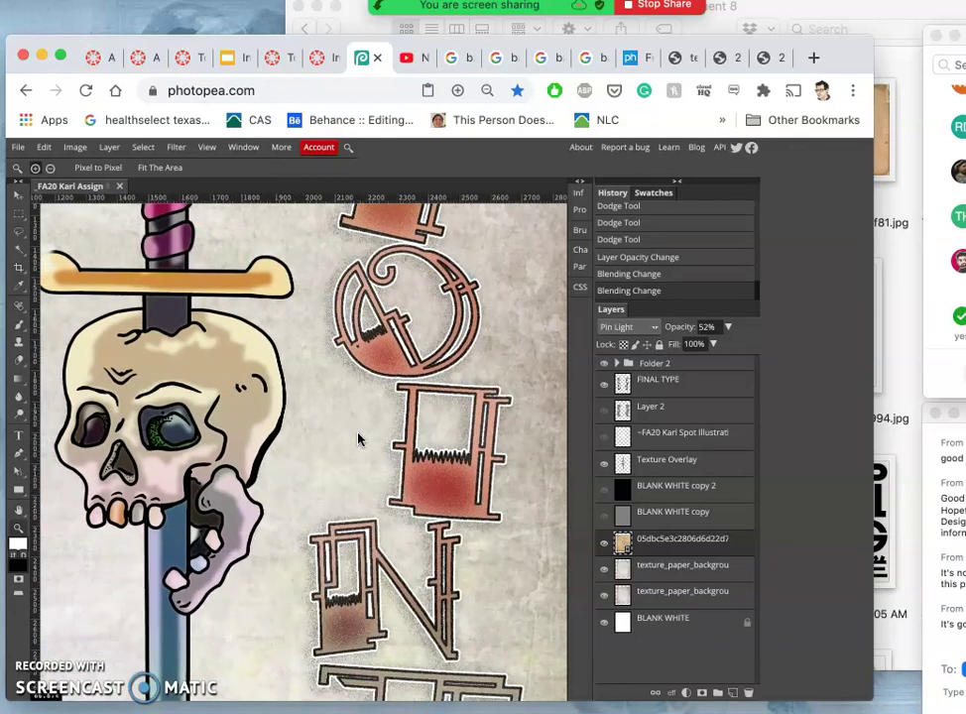
{"action": "scroll", "coordinate": [359, 439], "scroll_direction": "down", "scroll_amount": 3}
{"action": "scroll", "coordinate": [359, 440], "scroll_direction": "left", "scroll_amount": 3}
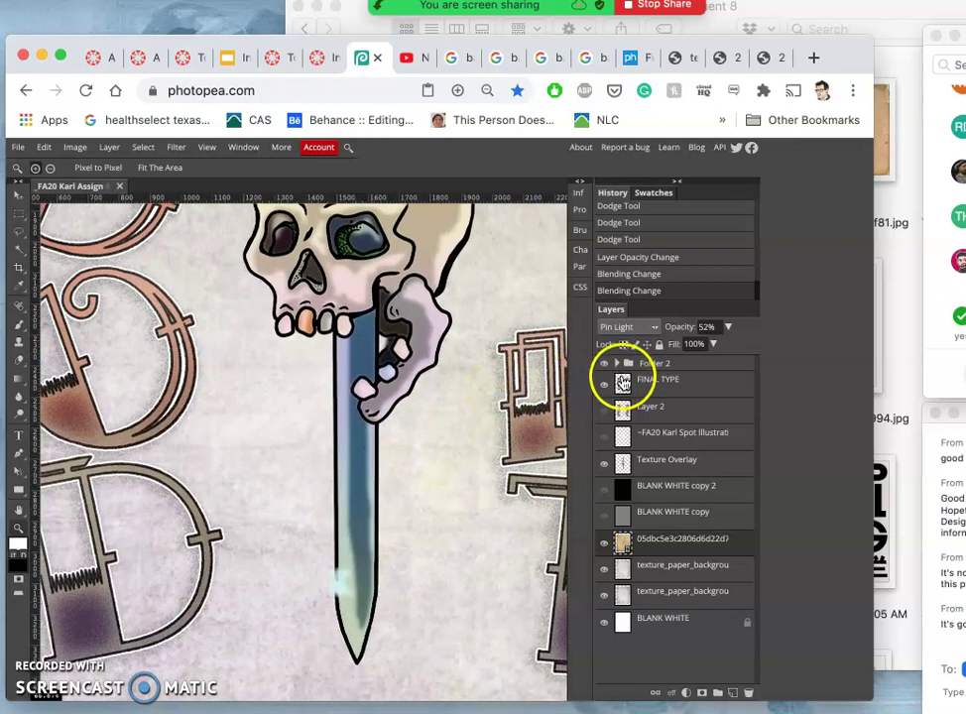
{"action": "left_click", "coordinate": [634, 330]}
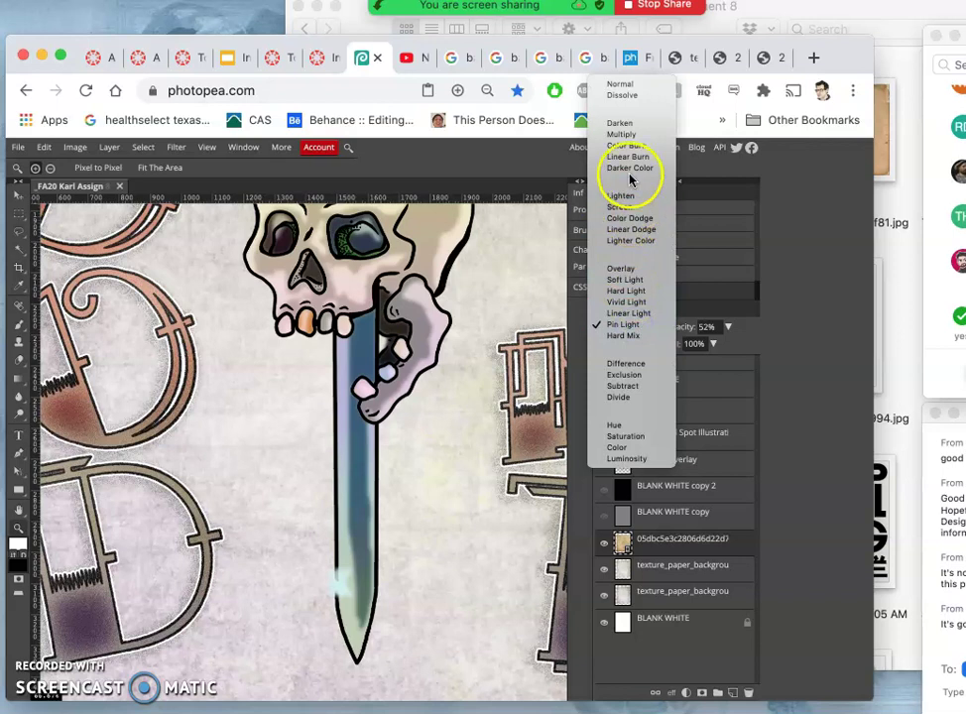
{"action": "left_click", "coordinate": [623, 279]}
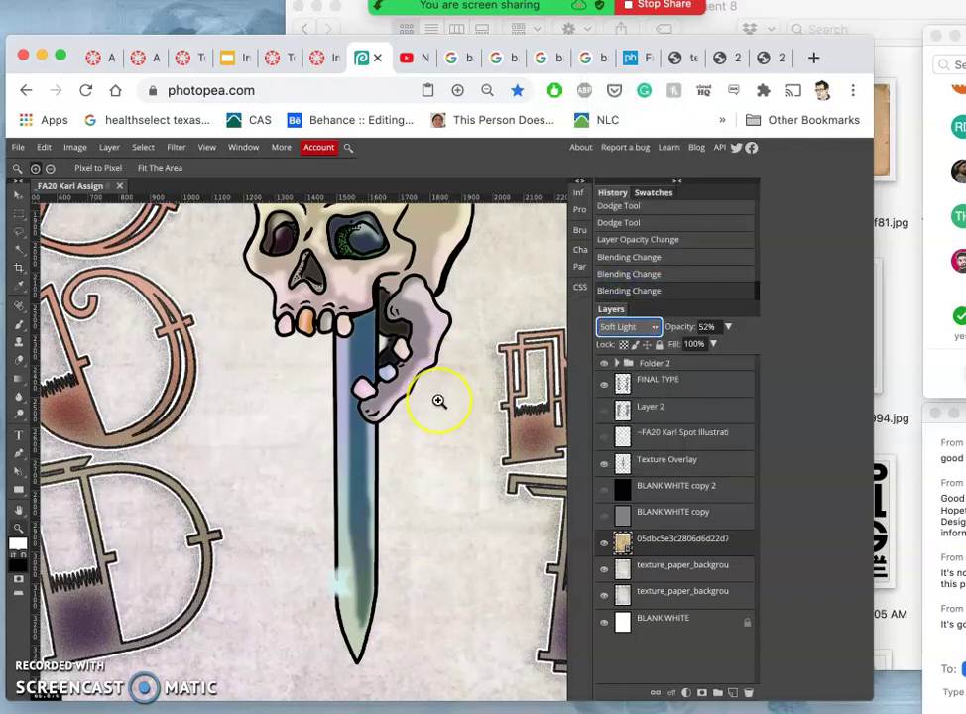
Step: Pan around the zoomed canvas and readjust the browser page zoom
{"action": "scroll", "coordinate": [438, 400], "scroll_direction": "down", "scroll_amount": 5}
{"action": "scroll", "coordinate": [439, 400], "scroll_direction": "left", "scroll_amount": 3}
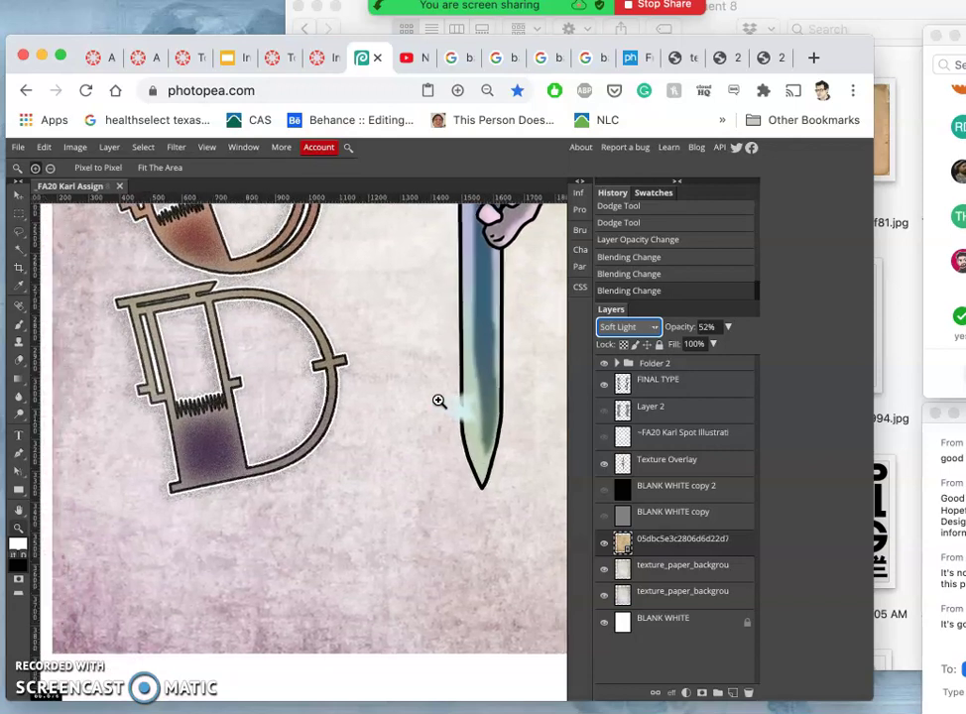
{"action": "scroll", "coordinate": [438, 400], "scroll_direction": "down", "scroll_amount": 3}
{"action": "scroll", "coordinate": [438, 399], "scroll_direction": "left", "scroll_amount": 2}
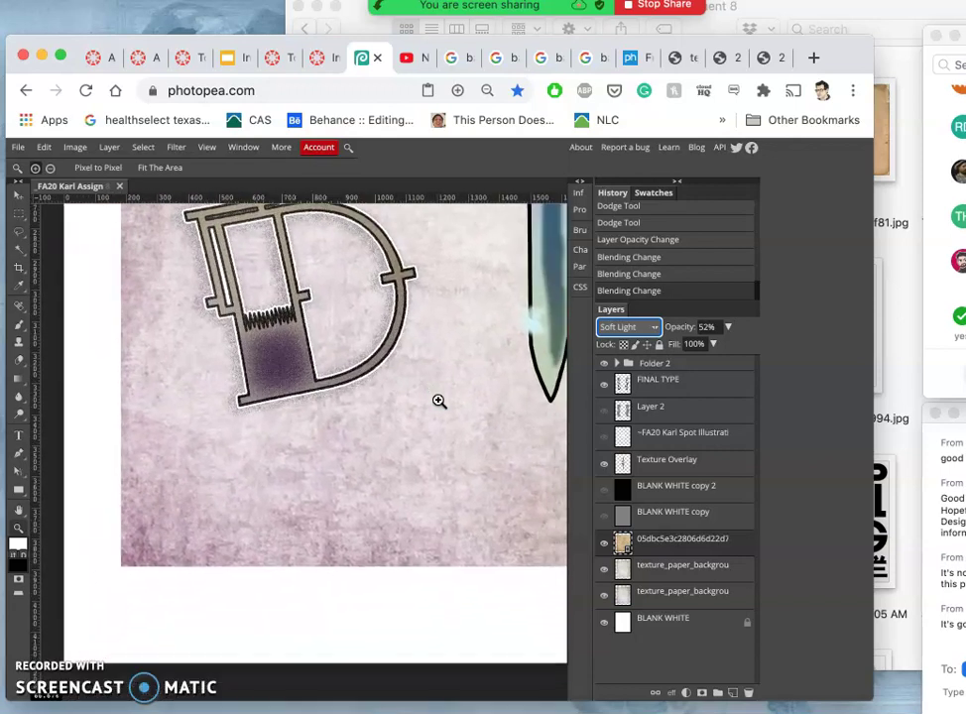
{"action": "scroll", "coordinate": [438, 400], "scroll_direction": "up", "scroll_amount": 10}
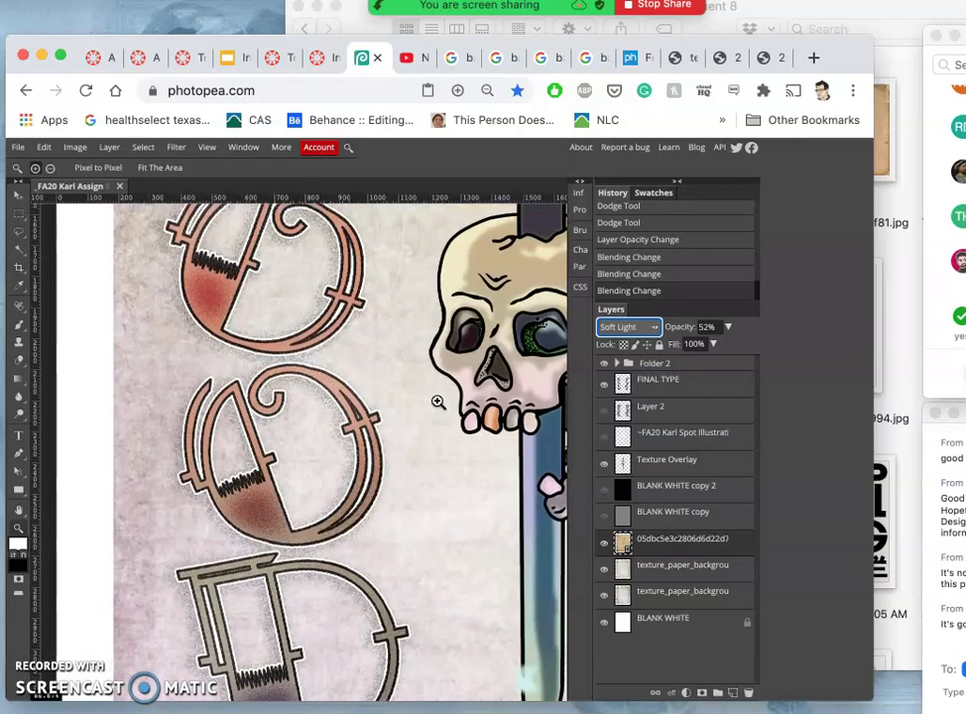
{"action": "scroll", "coordinate": [438, 401], "scroll_direction": "up", "scroll_amount": 10}
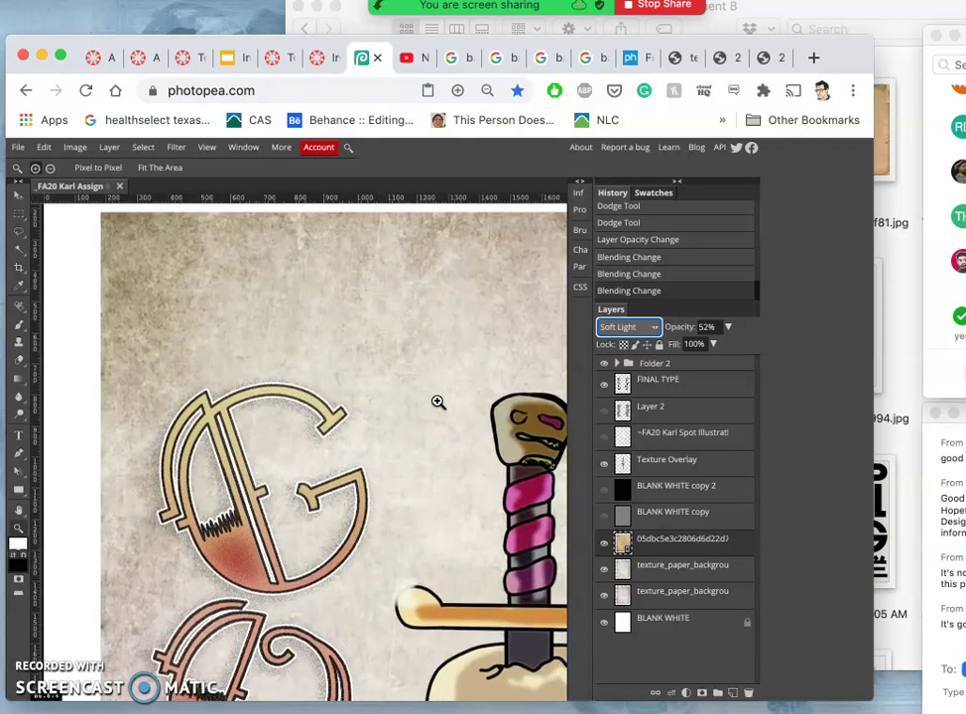
{"action": "scroll", "coordinate": [438, 401], "scroll_direction": "up", "scroll_amount": 3}
{"action": "left_click", "coordinate": [601, 547]}
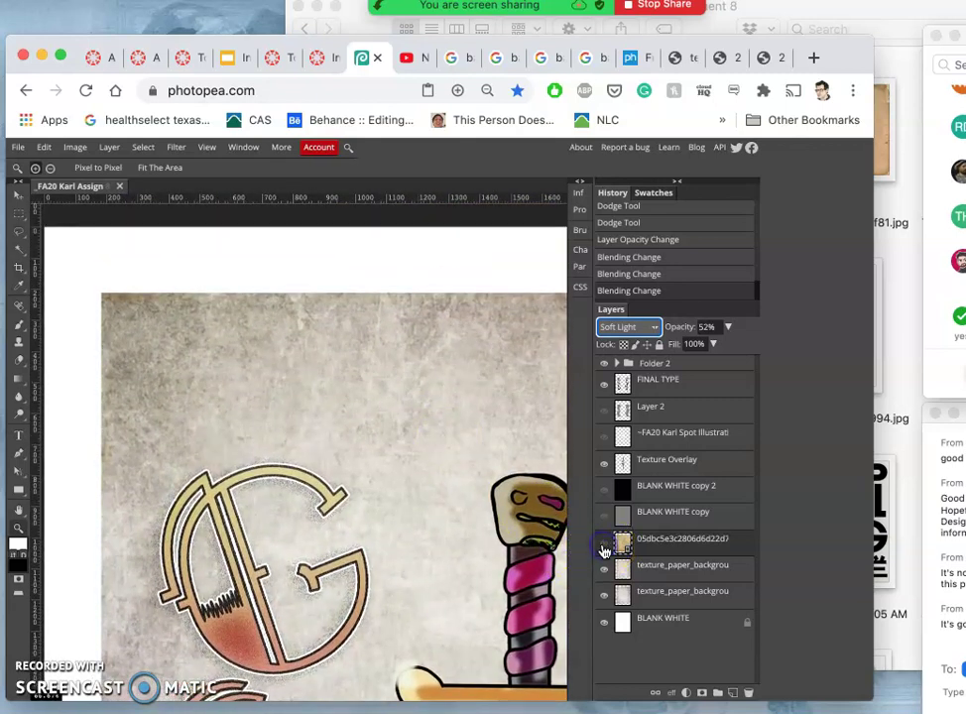
{"action": "left_click", "coordinate": [452, 498]}
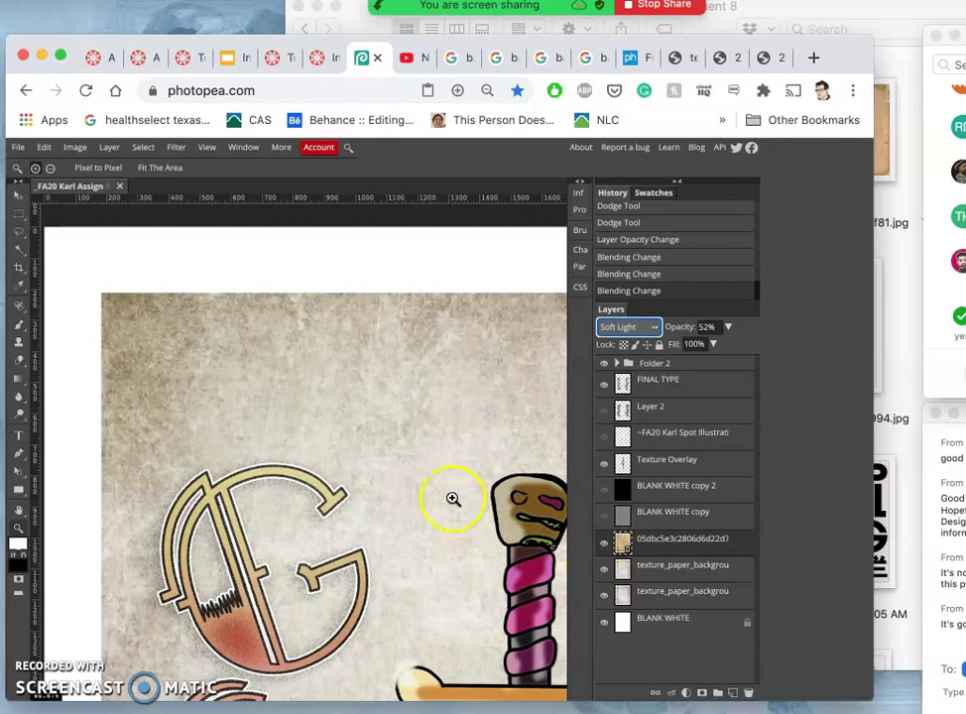
{"action": "key", "text": "super+minus"}
{"action": "key", "text": "super+minus"}
{"action": "key", "text": "super+minus"}
{"action": "key", "text": "super+minus"}
{"action": "key", "text": "super+minus"}
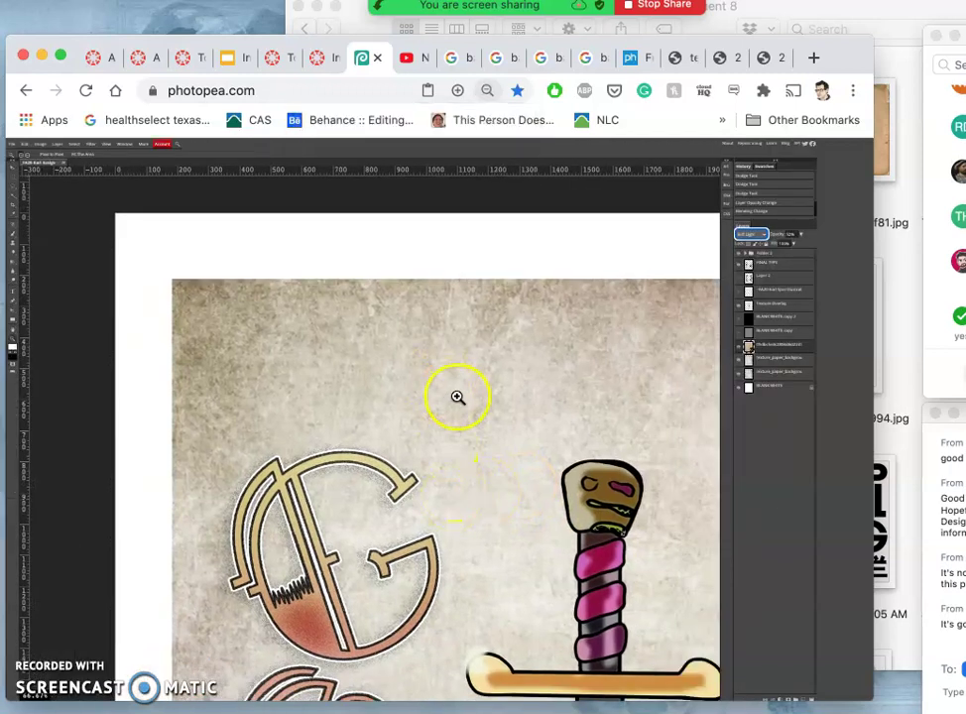
{"action": "key", "text": "super+plus"}
{"action": "key", "text": "super+plus"}
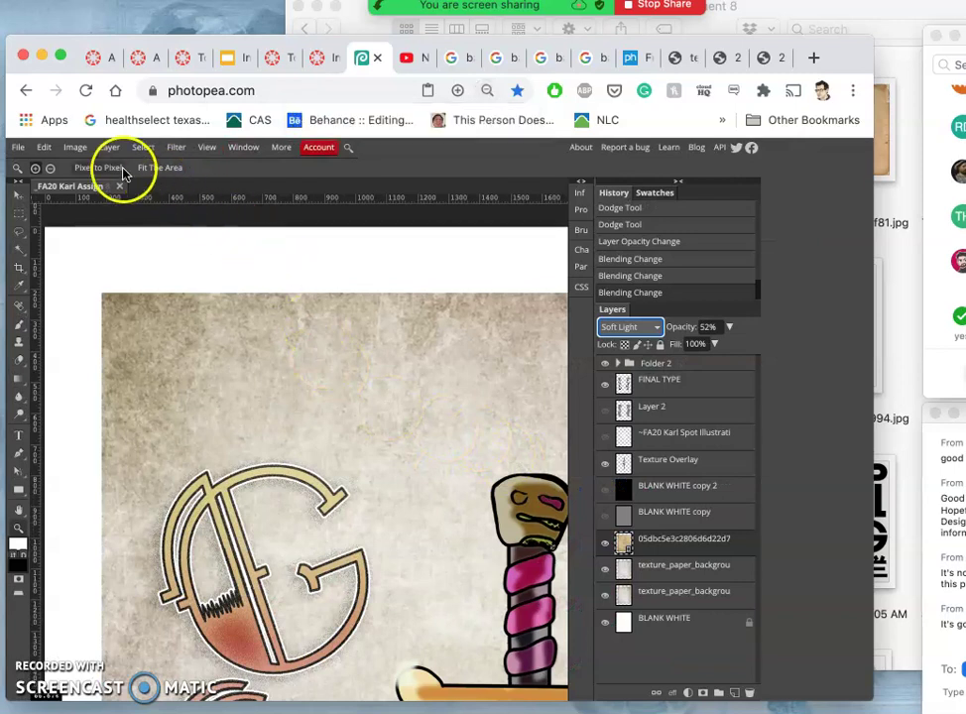
Step: Clear the current selection with the Lasso tool and drag lasso strokes on the canvas
{"action": "left_click", "coordinate": [20, 238]}
{"action": "left_click", "coordinate": [153, 276]}
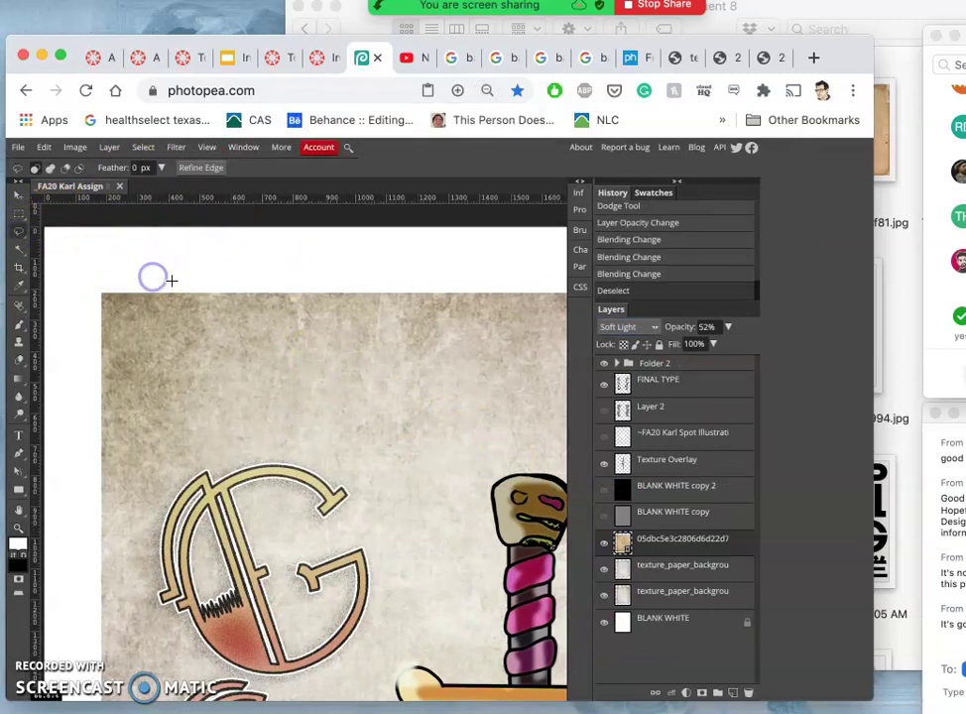
{"action": "scroll", "coordinate": [171, 281], "scroll_direction": "down", "scroll_amount": 4}
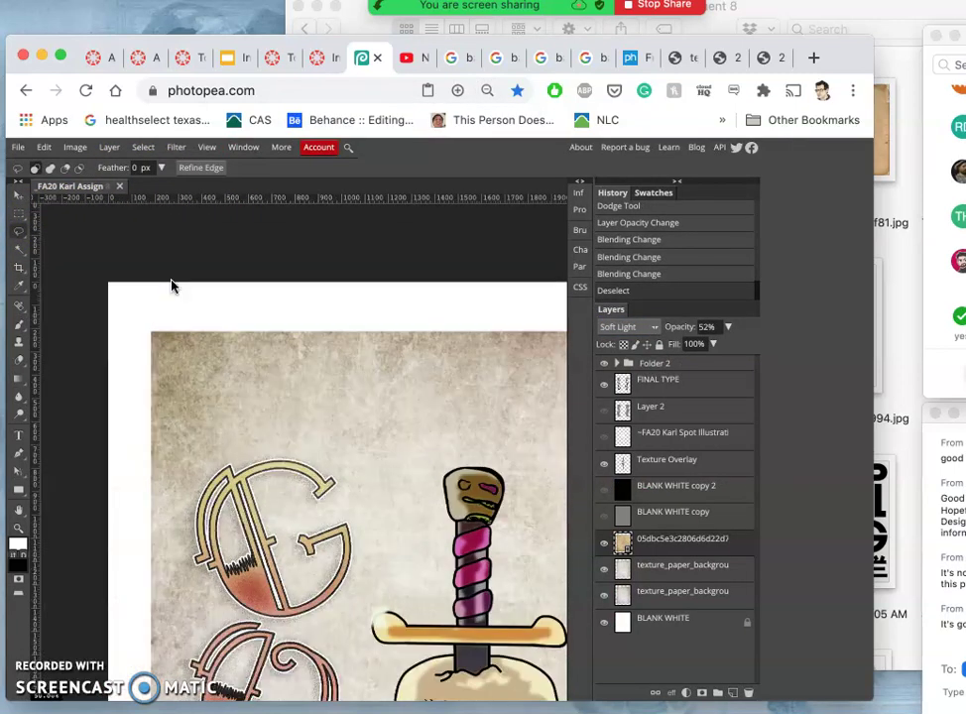
{"action": "scroll", "coordinate": [172, 287], "scroll_direction": "down", "scroll_amount": 5}
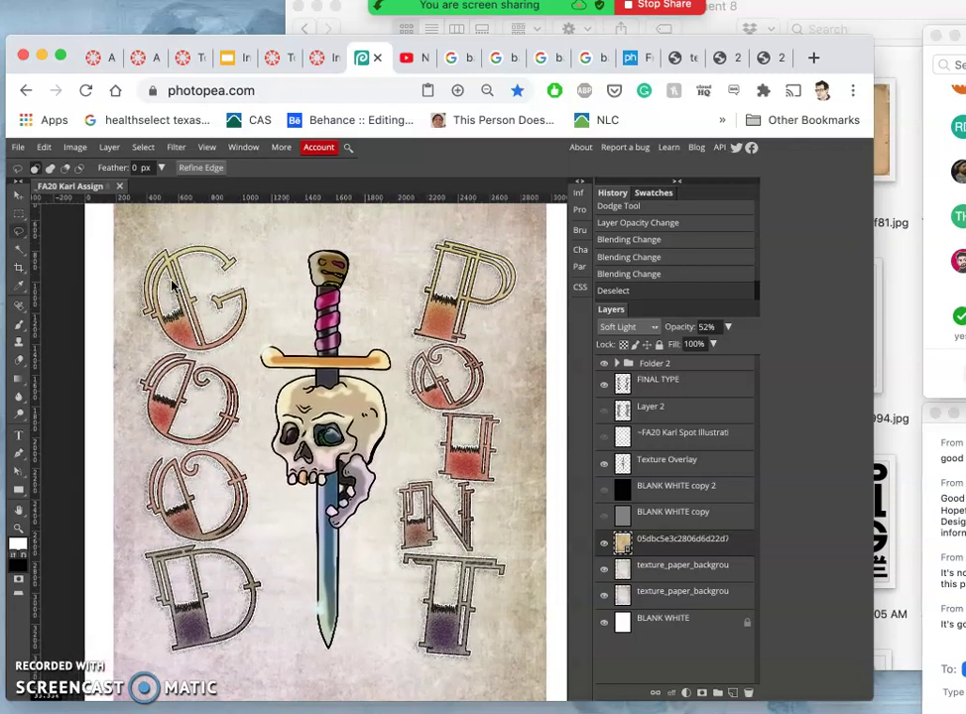
{"action": "scroll", "coordinate": [172, 285], "scroll_direction": "down", "scroll_amount": 2}
{"action": "left_click_drag", "start_coordinate": [199, 275], "coordinate": [337, 310]}
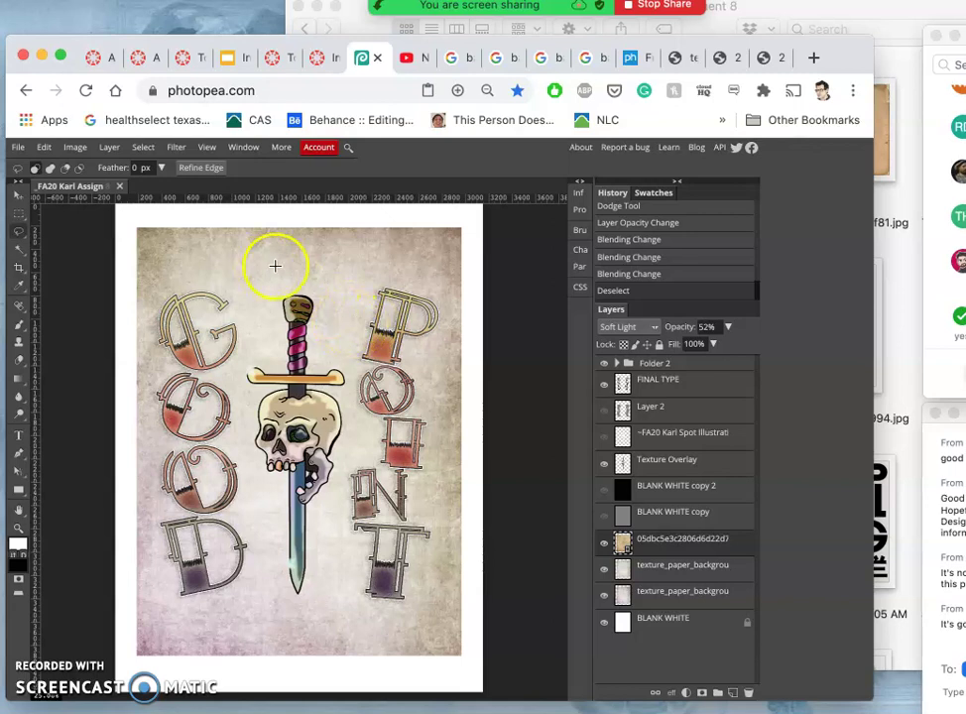
{"action": "mouse_move", "coordinate": [275, 264]}
{"action": "left_mouse_down"}
{"action": "mouse_move", "coordinate": [556, 337]}
{"action": "mouse_move", "coordinate": [520, 356]}
{"action": "mouse_move", "coordinate": [444, 308]}
{"action": "mouse_move", "coordinate": [322, 294]}
{"action": "left_mouse_up"}
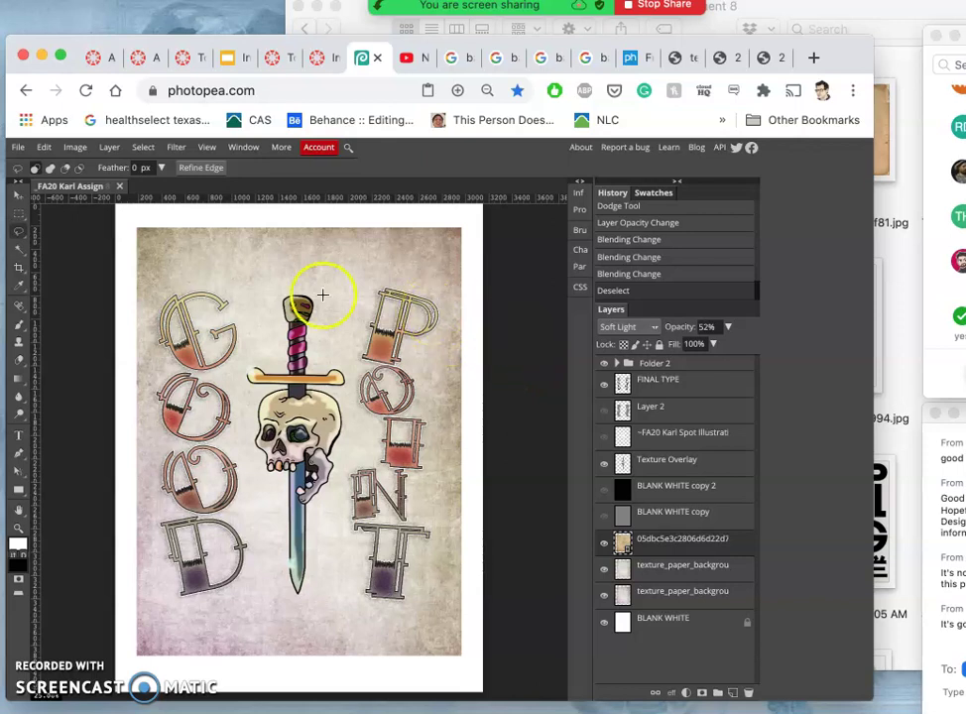
Step: Shift the Texture Overlay layer slightly right and nudge the FINAL TYPE lettering left
{"action": "left_click", "coordinate": [18, 196]}
{"action": "left_click", "coordinate": [643, 470]}
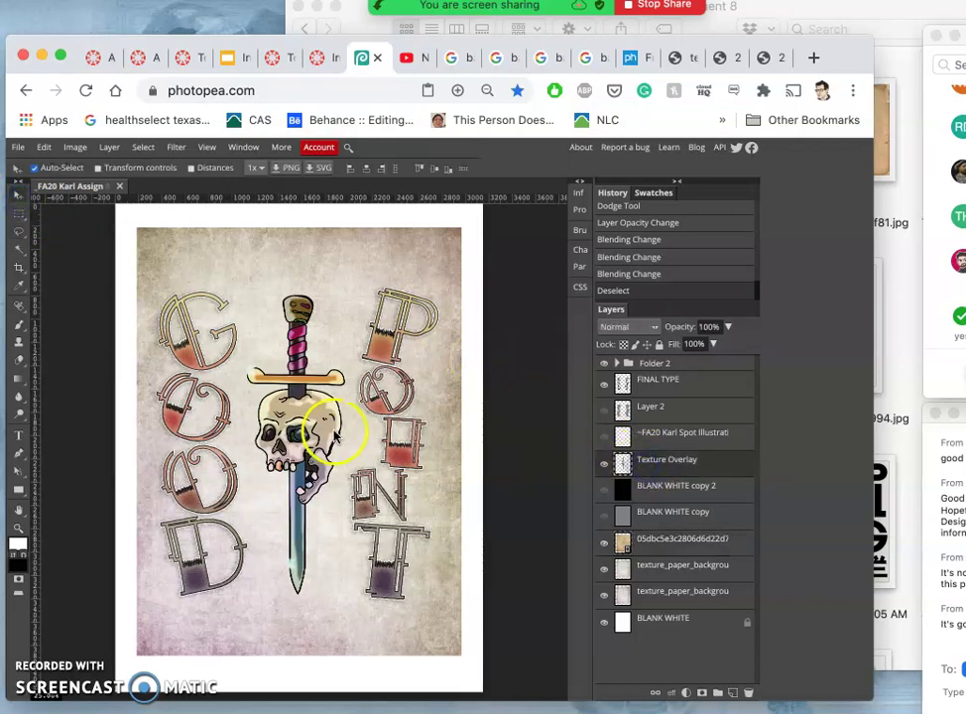
{"action": "left_click_drag", "start_coordinate": [325, 429], "coordinate": [332, 436]}
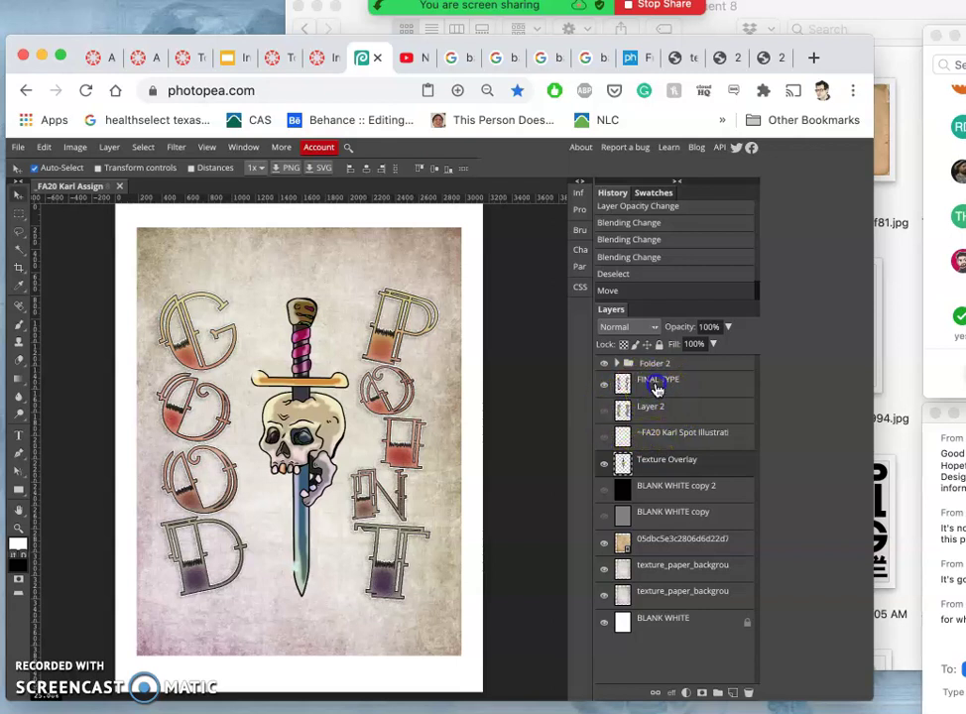
{"action": "left_click", "coordinate": [664, 378]}
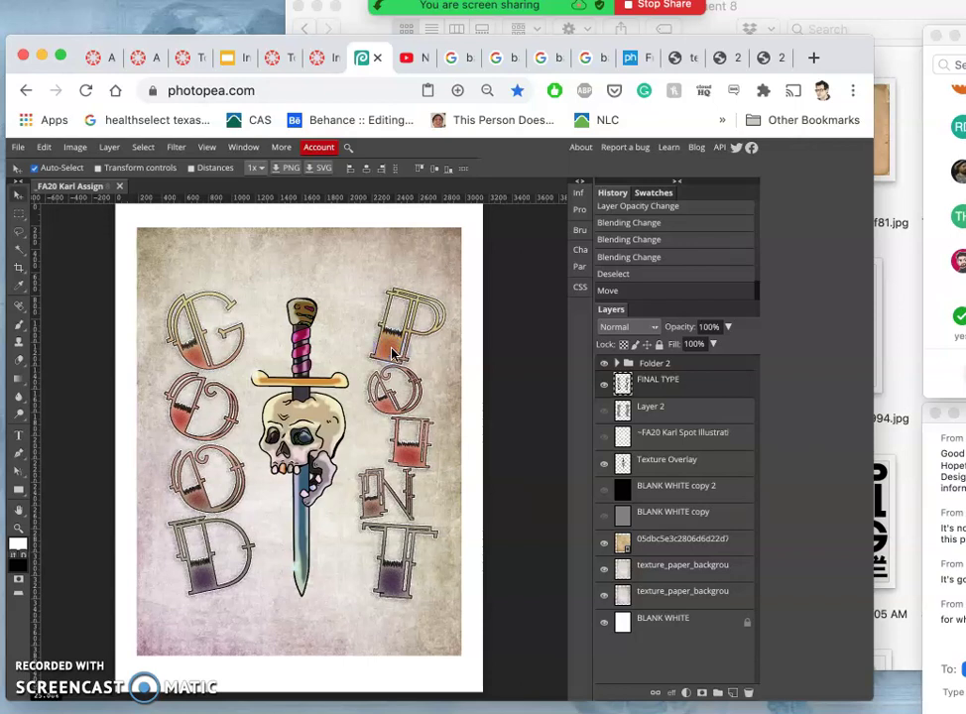
{"action": "key", "text": "Left"}
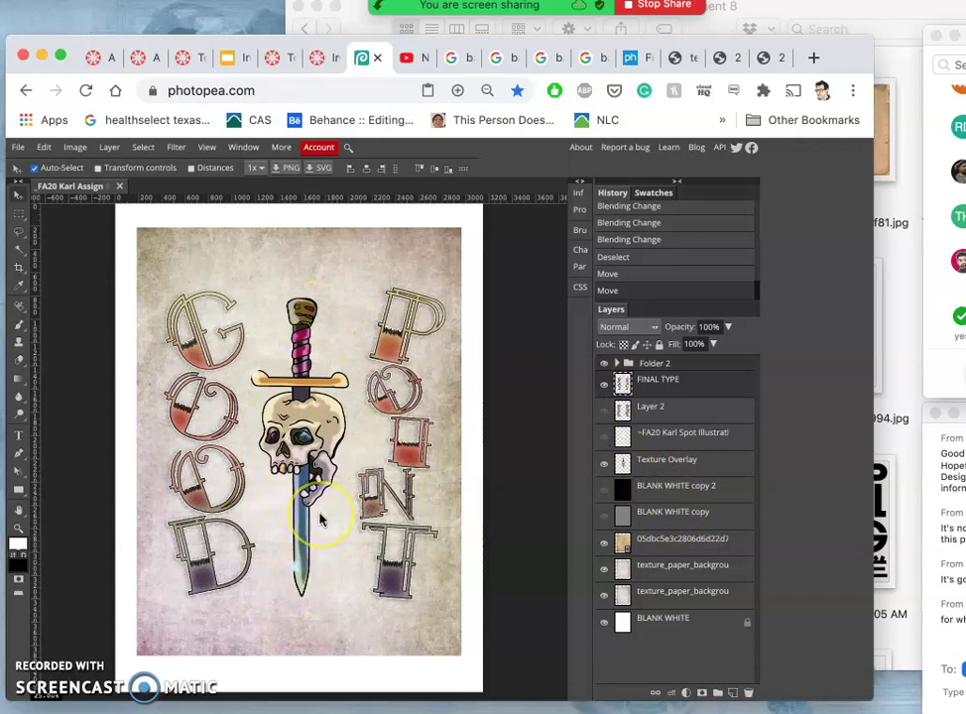
{"action": "scroll", "coordinate": [320, 517], "scroll_direction": "up", "scroll_amount": 3}
{"action": "scroll", "coordinate": [466, 409], "scroll_direction": "down", "scroll_amount": 5}
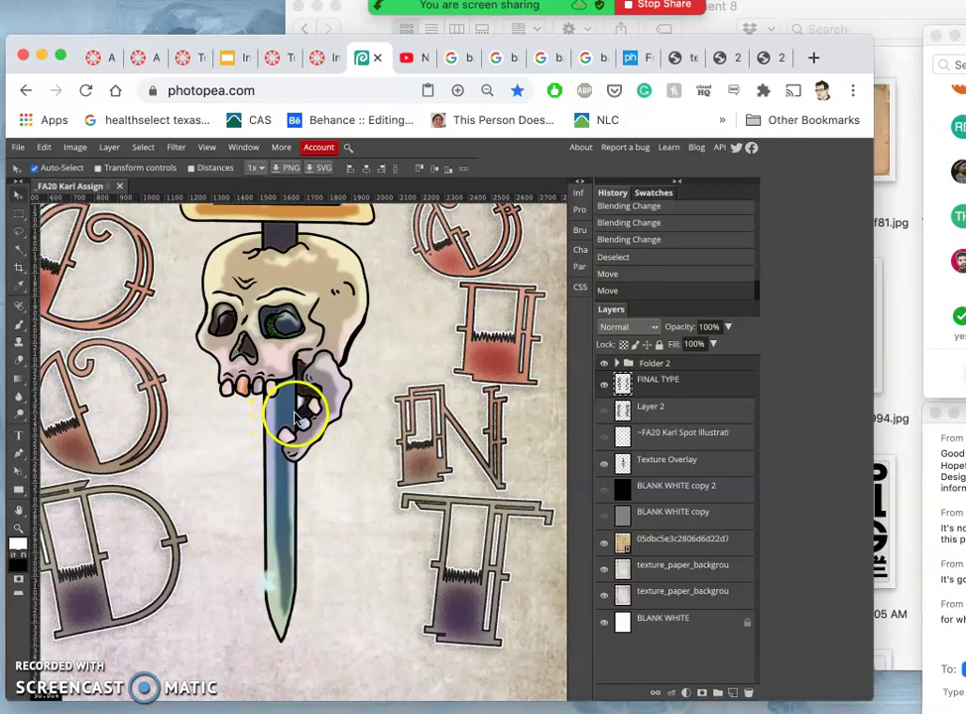
{"action": "scroll", "coordinate": [297, 407], "scroll_direction": "up", "scroll_amount": 5}
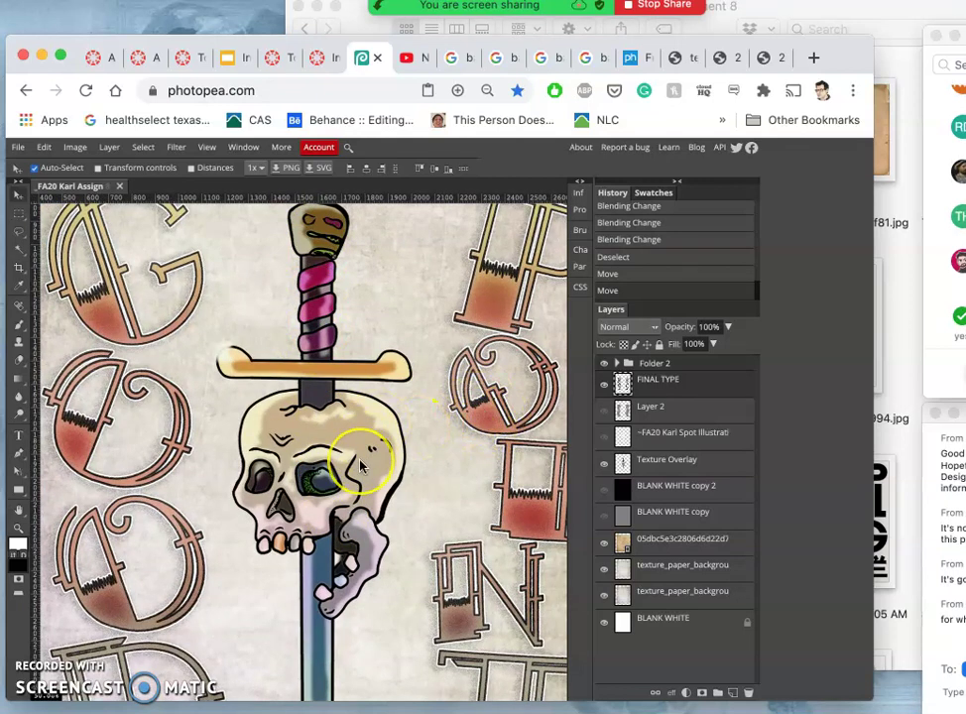
{"action": "scroll", "coordinate": [360, 466], "scroll_direction": "down", "scroll_amount": 5}
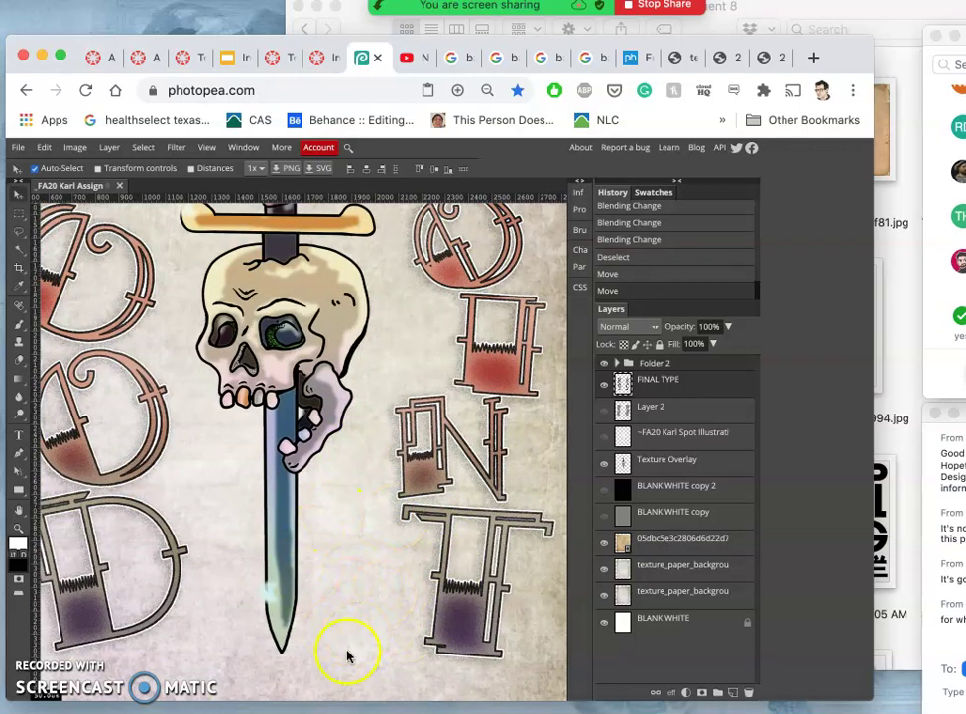
{"action": "scroll", "coordinate": [357, 610], "scroll_direction": "down", "scroll_amount": 3}
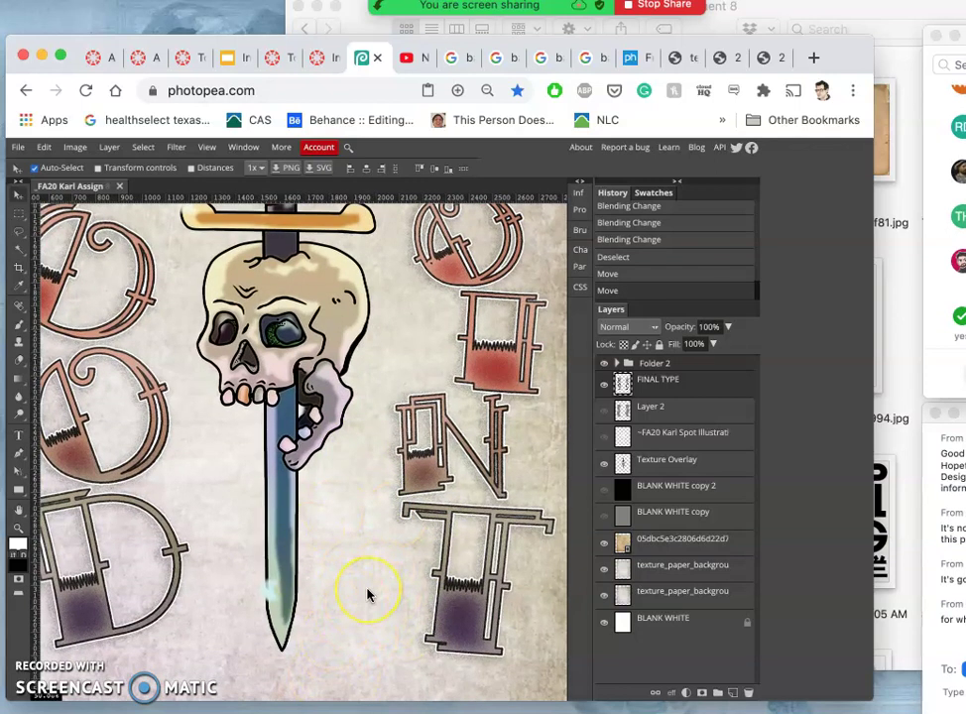
{"action": "scroll", "coordinate": [378, 580], "scroll_direction": "up", "scroll_amount": 5}
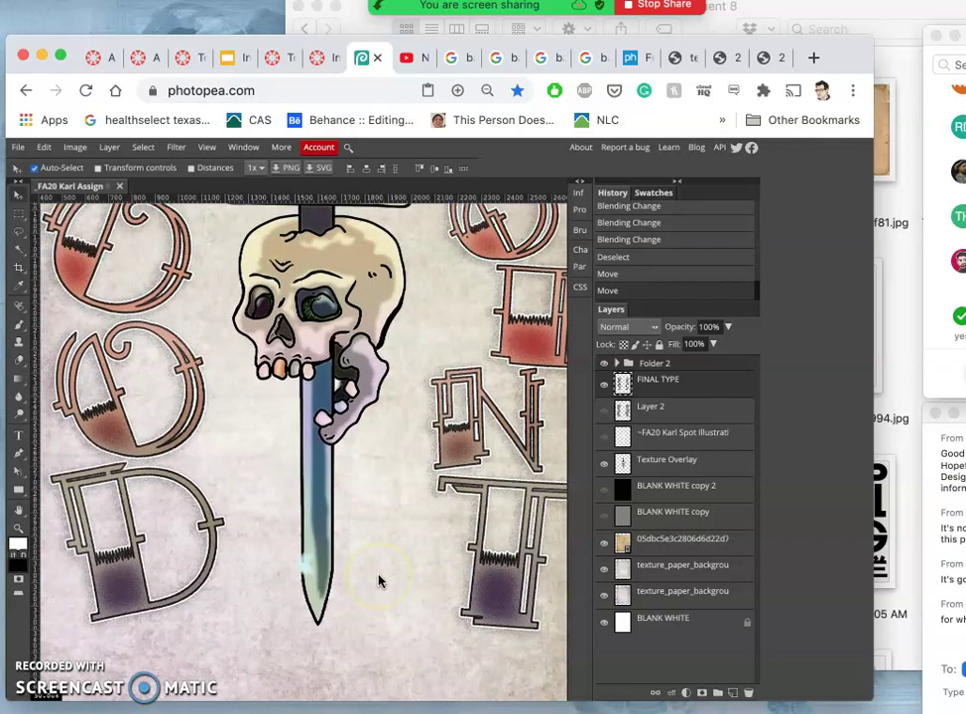
Step: Download the poster document as a .psd file from the File menu
{"action": "left_click", "coordinate": [18, 148]}
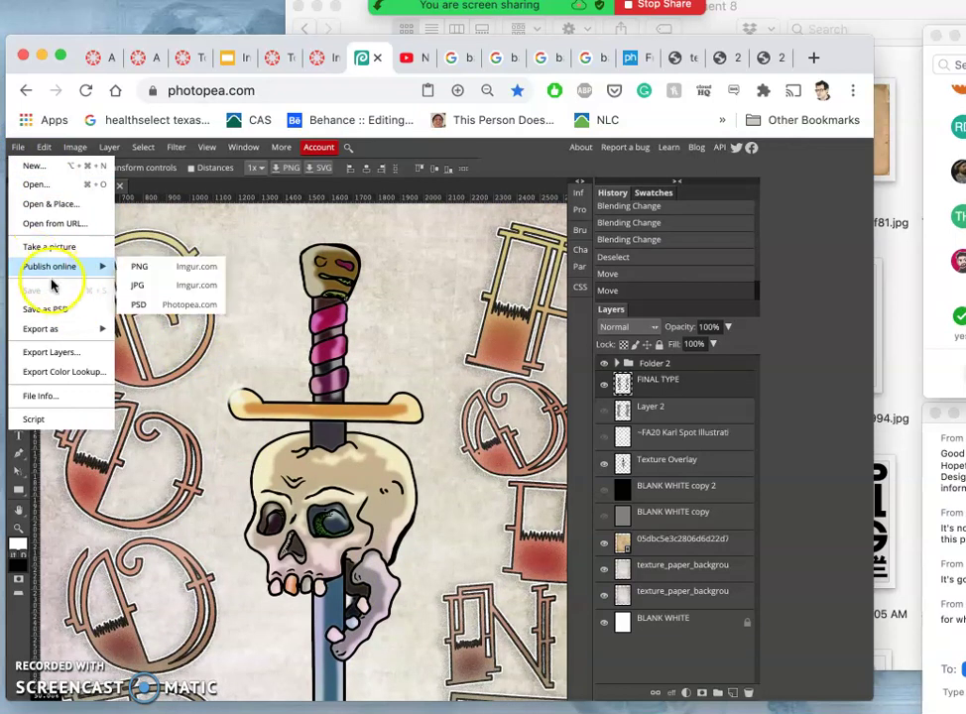
{"action": "left_click", "coordinate": [48, 313]}
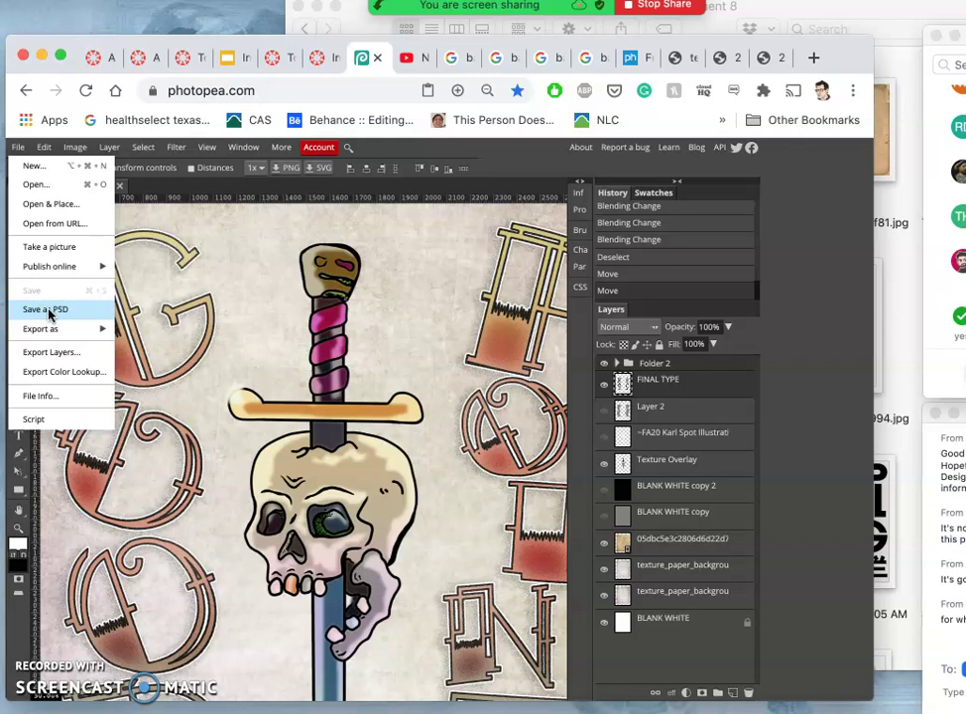
{"action": "left_click", "coordinate": [47, 312]}
{"action": "left_click", "coordinate": [510, 287]}
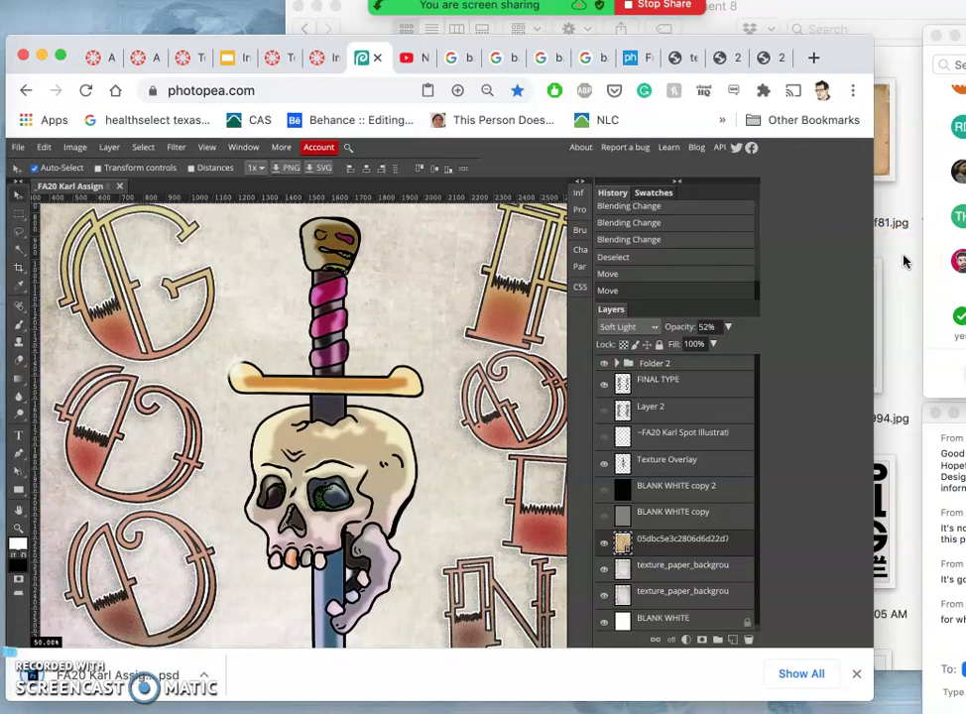
Step: Switch to the color separation deck and step past the Ben-Day slides to slide 6
{"action": "left_click", "coordinate": [238, 60]}
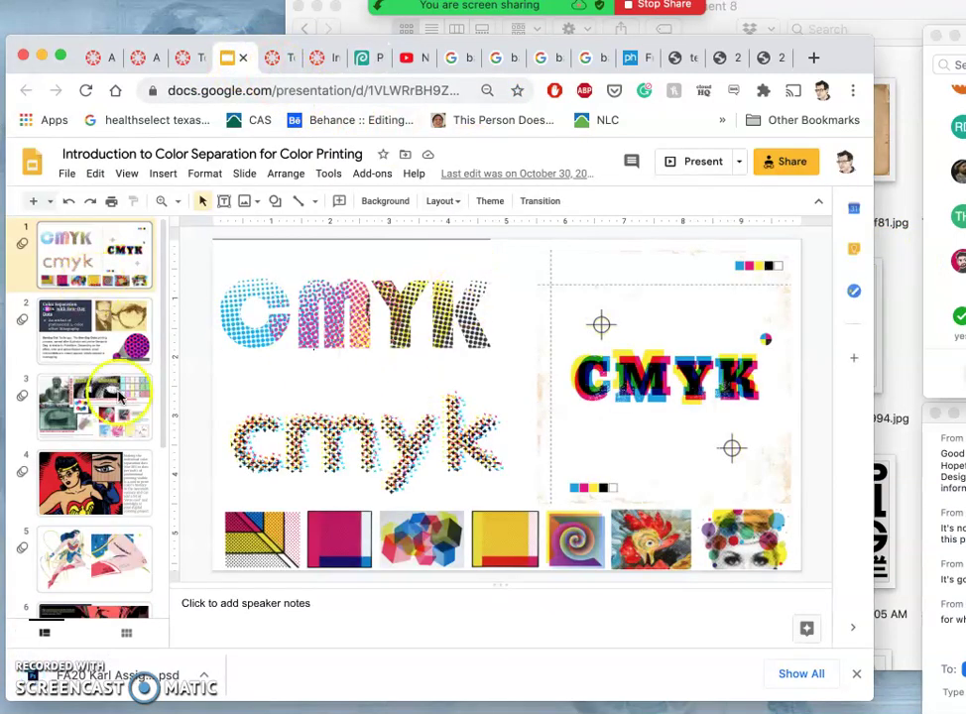
{"action": "key", "text": "Down"}
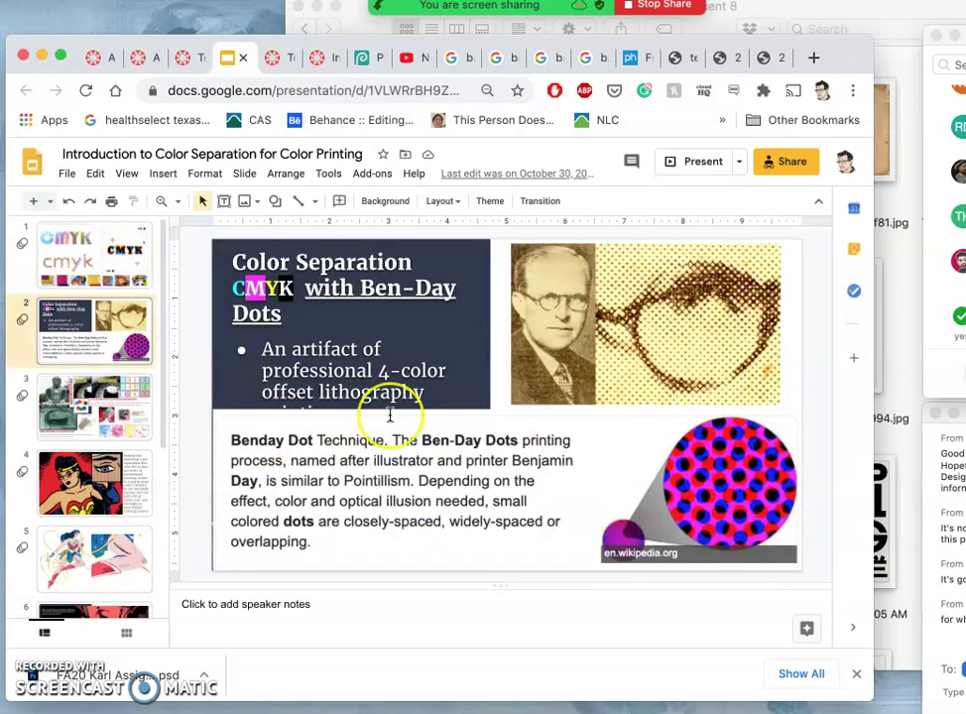
{"action": "key", "text": "Down"}
{"action": "key", "text": "Down"}
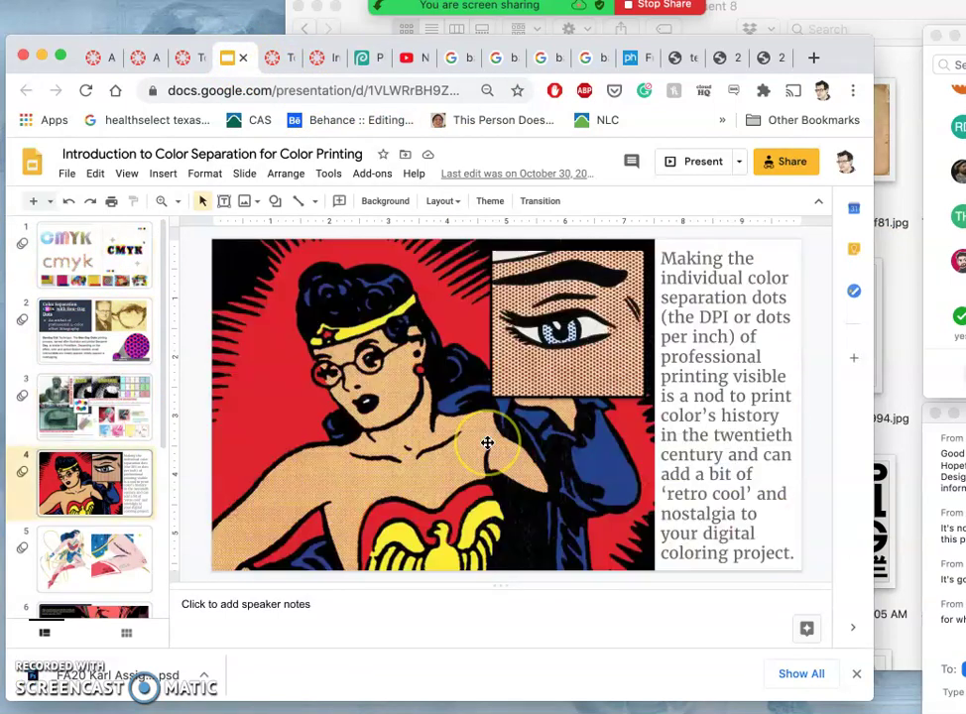
{"action": "key", "text": "Down"}
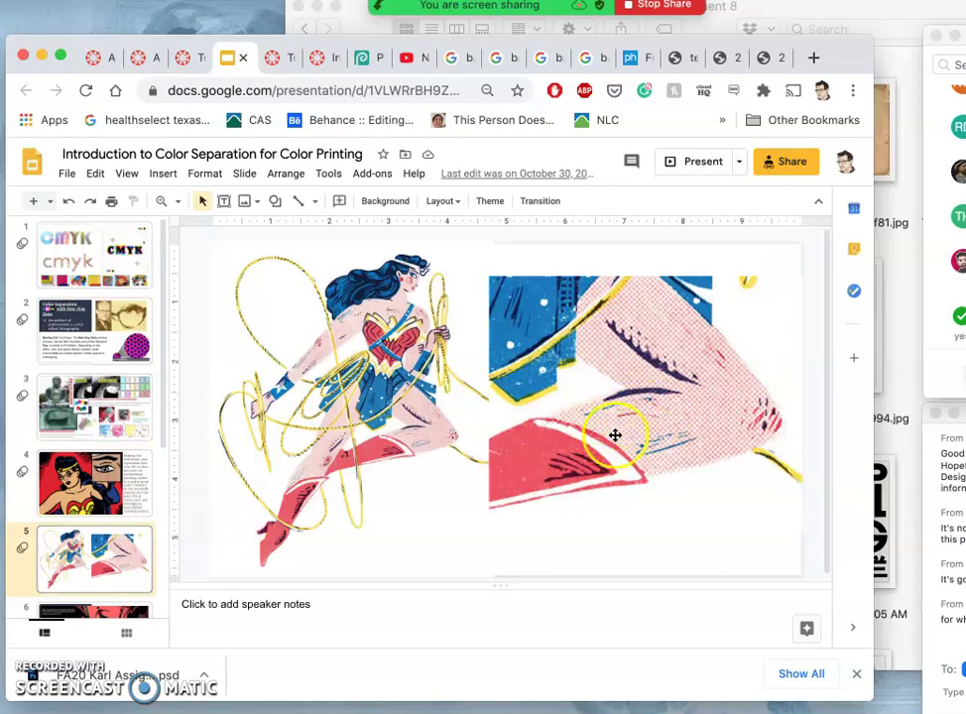
{"action": "scroll", "coordinate": [318, 492], "scroll_direction": "down", "scroll_amount": 1}
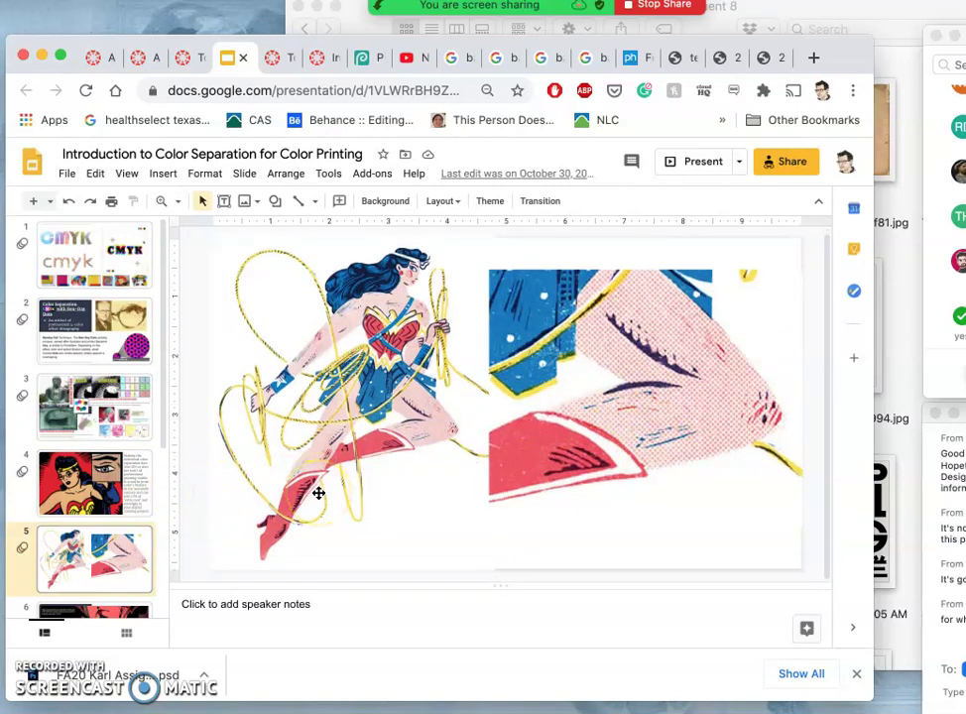
{"action": "scroll", "coordinate": [129, 545], "scroll_direction": "down", "scroll_amount": 5}
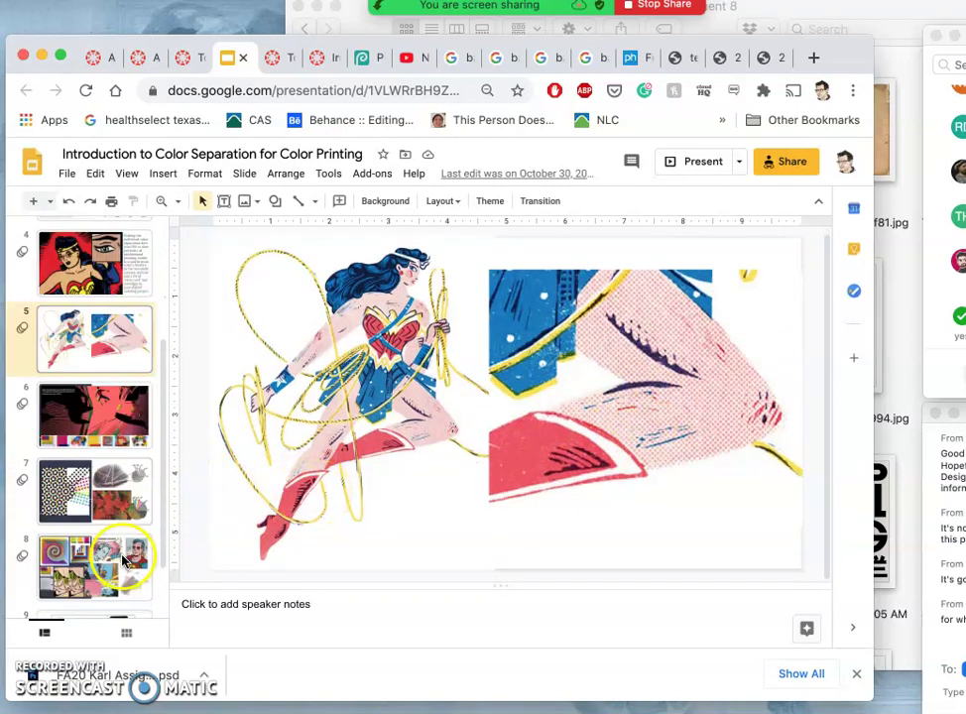
{"action": "left_click", "coordinate": [75, 352]}
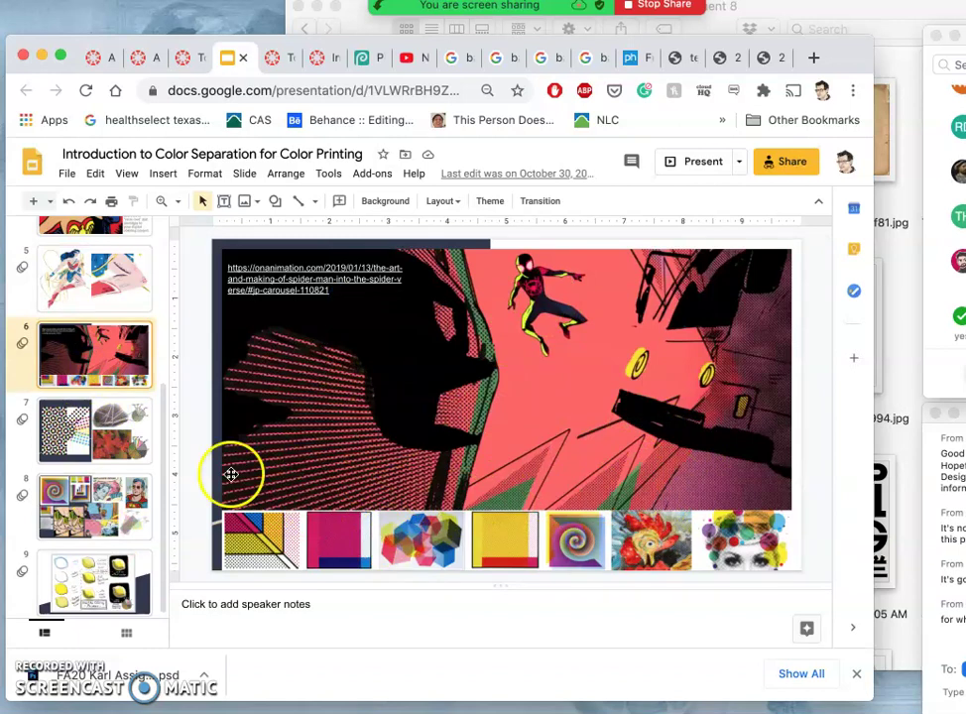
{"action": "scroll", "coordinate": [100, 434], "scroll_direction": "up", "scroll_amount": 1}
{"action": "scroll", "coordinate": [99, 433], "scroll_direction": "up", "scroll_amount": 5}
Step: Go to the Canvas course page that lists the assignments
{"action": "scroll", "coordinate": [99, 433], "scroll_direction": "down", "scroll_amount": 5}
{"action": "scroll", "coordinate": [99, 433], "scroll_direction": "up", "scroll_amount": 5}
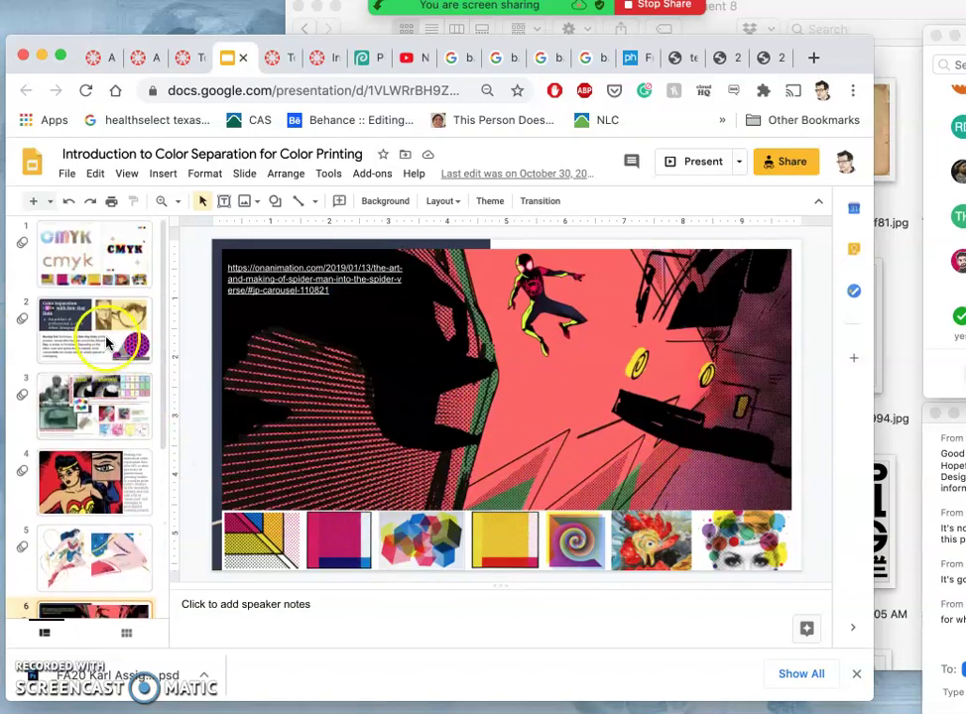
{"action": "left_click", "coordinate": [190, 58]}
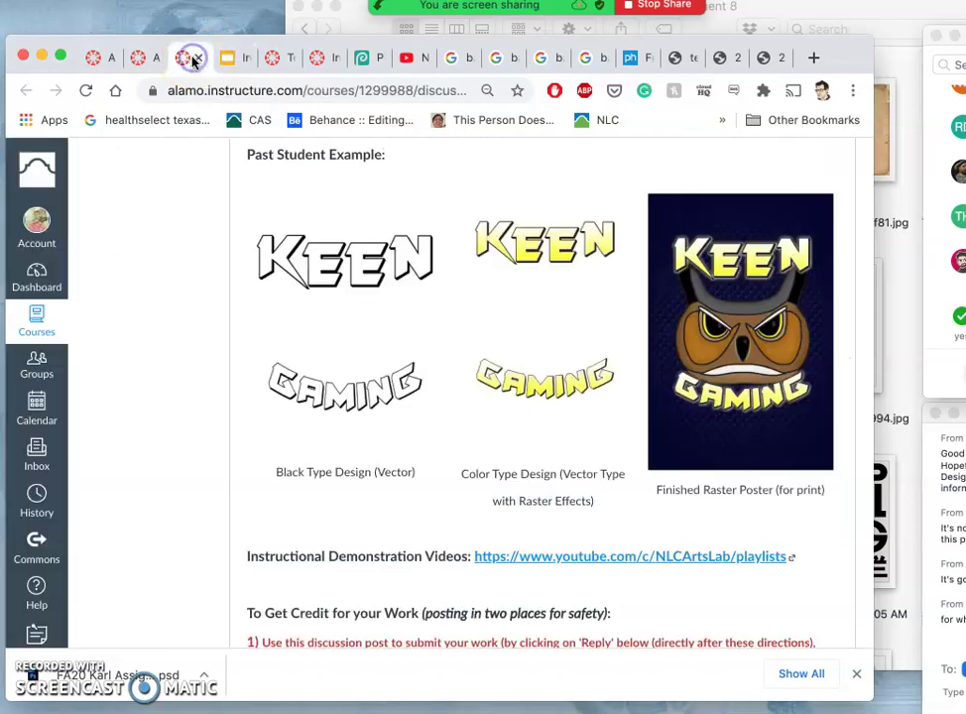
{"action": "left_click", "coordinate": [145, 56]}
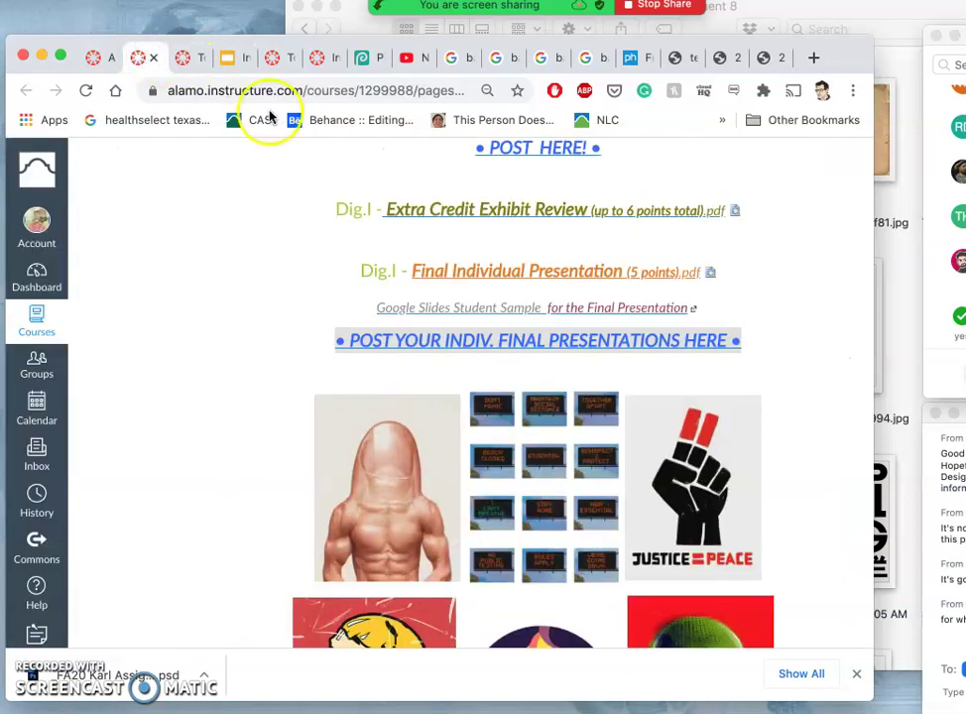
{"action": "scroll", "coordinate": [360, 261], "scroll_direction": "up", "scroll_amount": 10}
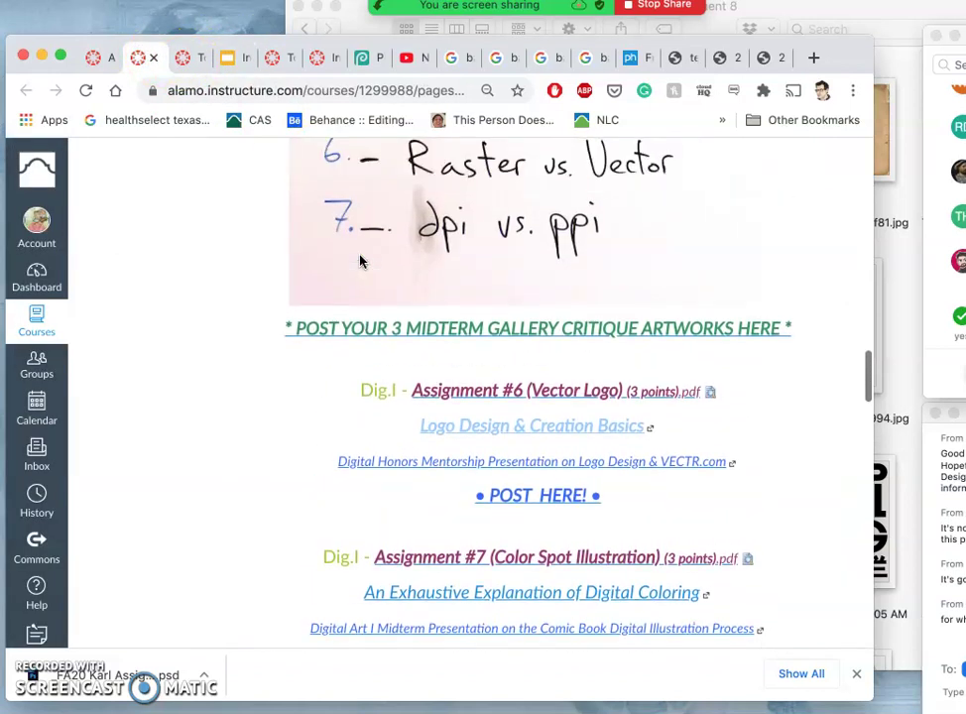
Step: Open Assignment #7 'POST HERE!' in a new tab and scroll down to the skull-and-dagger example
{"action": "right_click", "coordinate": [565, 617]}
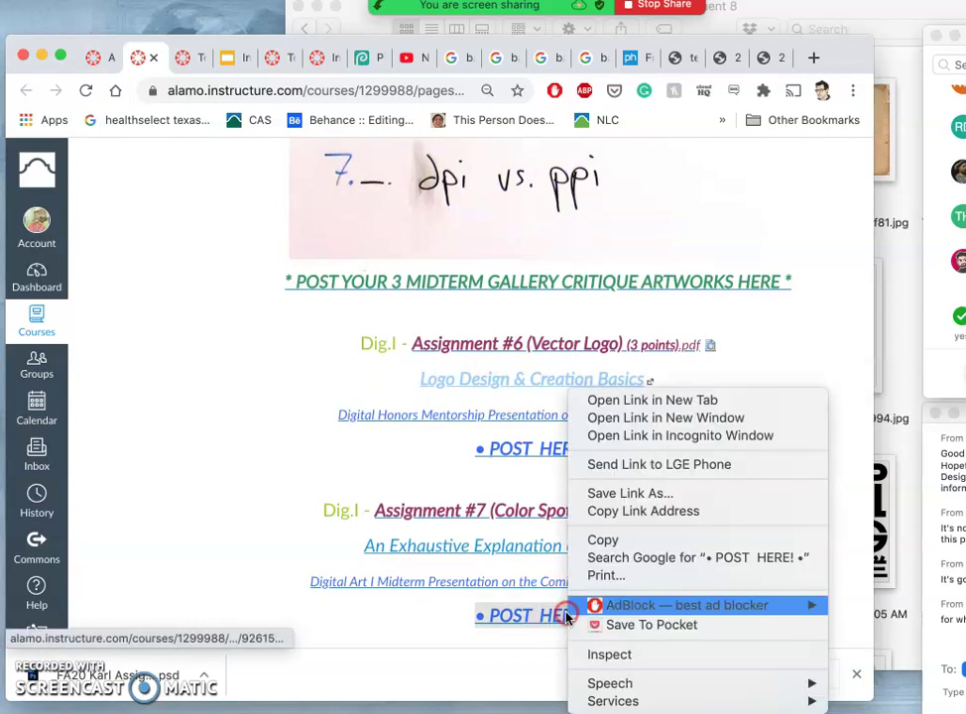
{"action": "left_click", "coordinate": [627, 403]}
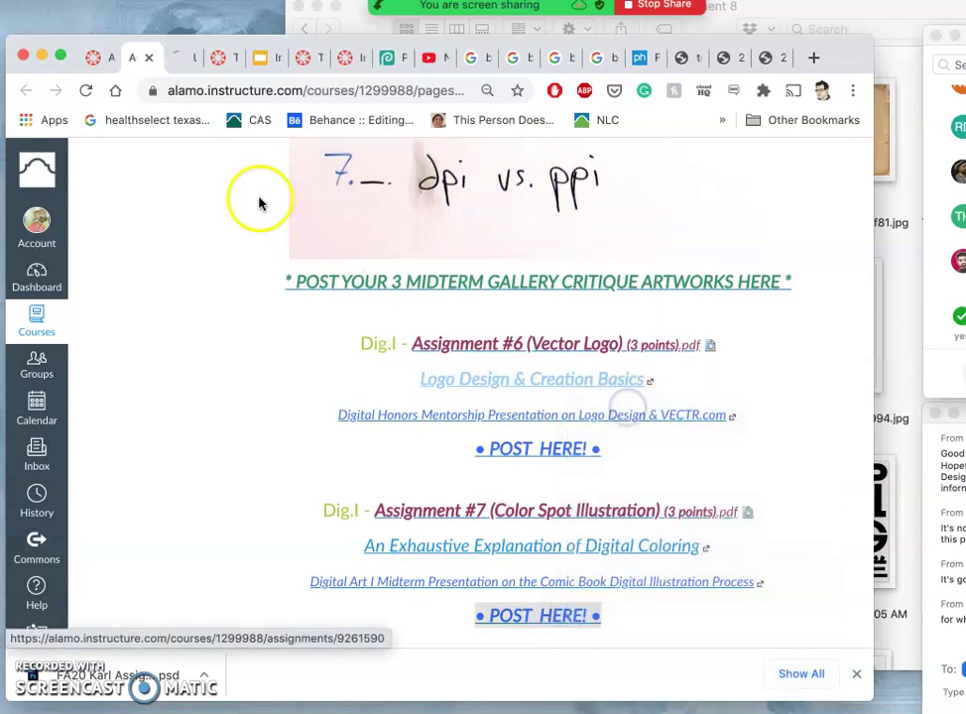
{"action": "left_click", "coordinate": [194, 61]}
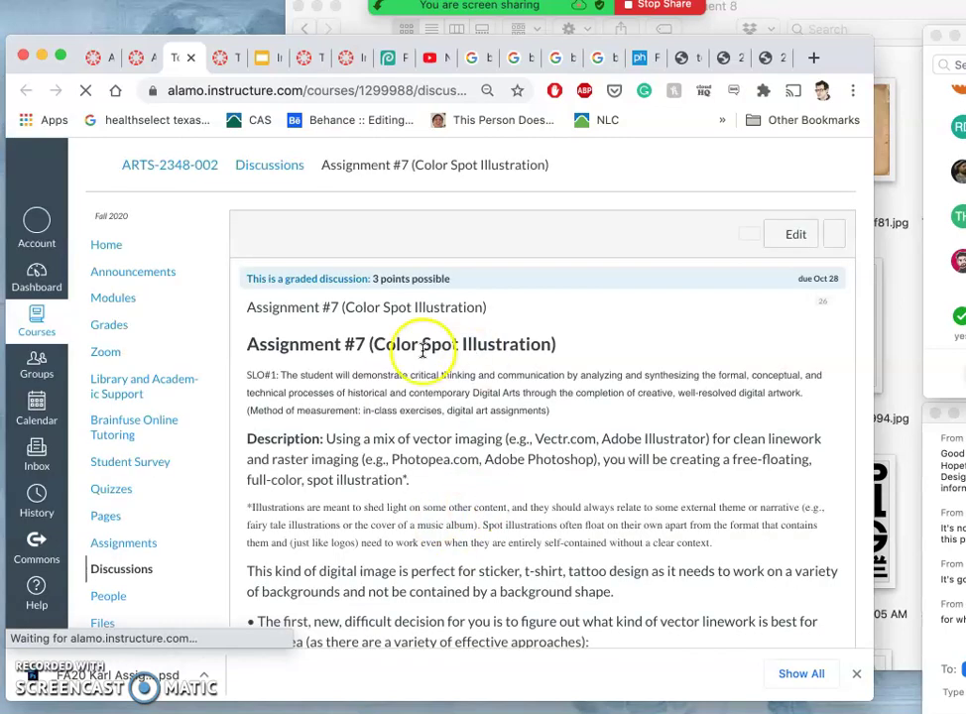
{"action": "scroll", "coordinate": [427, 416], "scroll_direction": "down", "scroll_amount": 15}
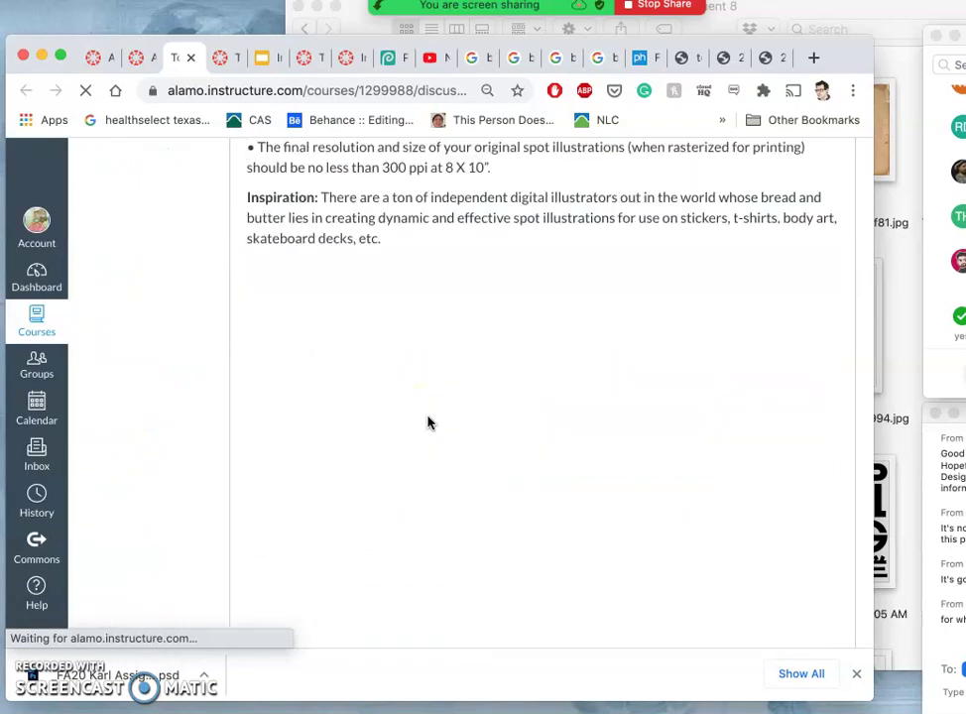
{"action": "scroll", "coordinate": [429, 422], "scroll_direction": "down", "scroll_amount": 10}
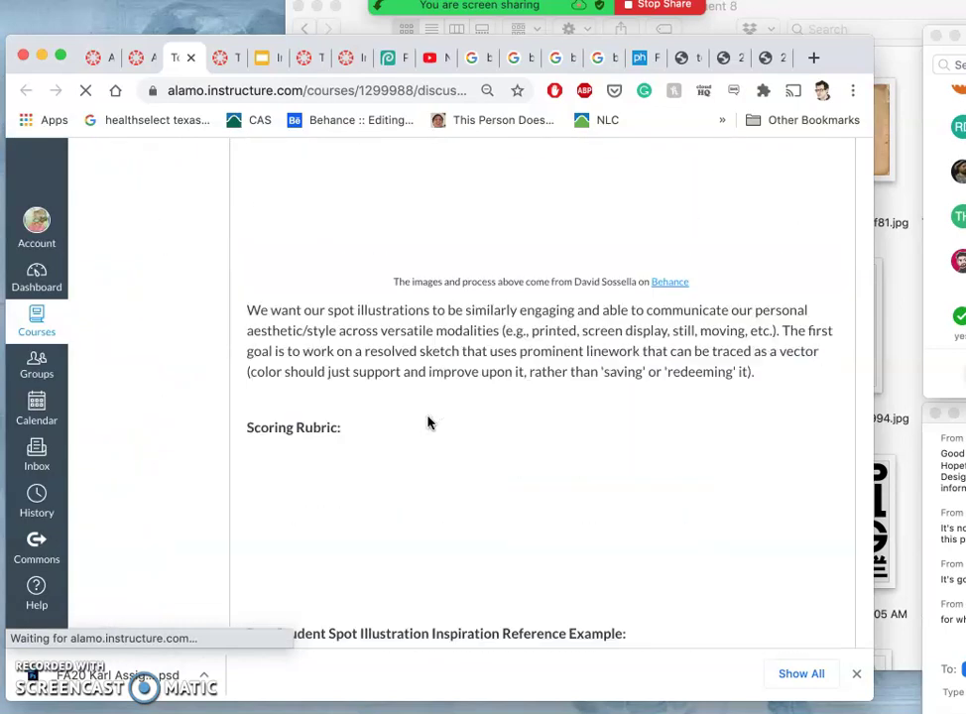
{"action": "scroll", "coordinate": [429, 422], "scroll_direction": "down", "scroll_amount": 15}
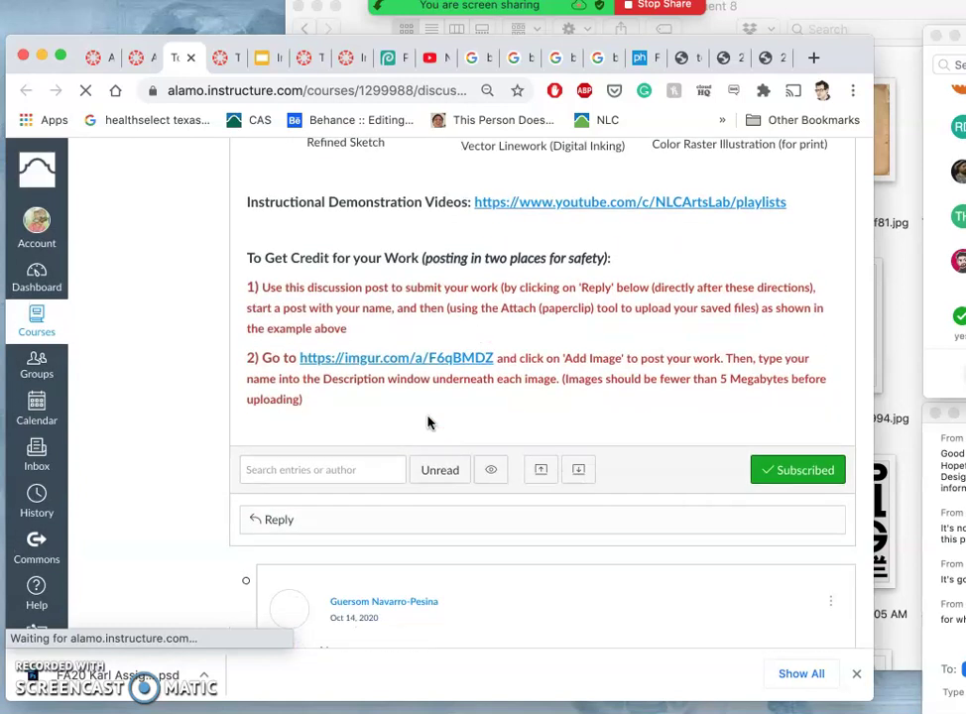
{"action": "scroll", "coordinate": [428, 422], "scroll_direction": "down", "scroll_amount": 5}
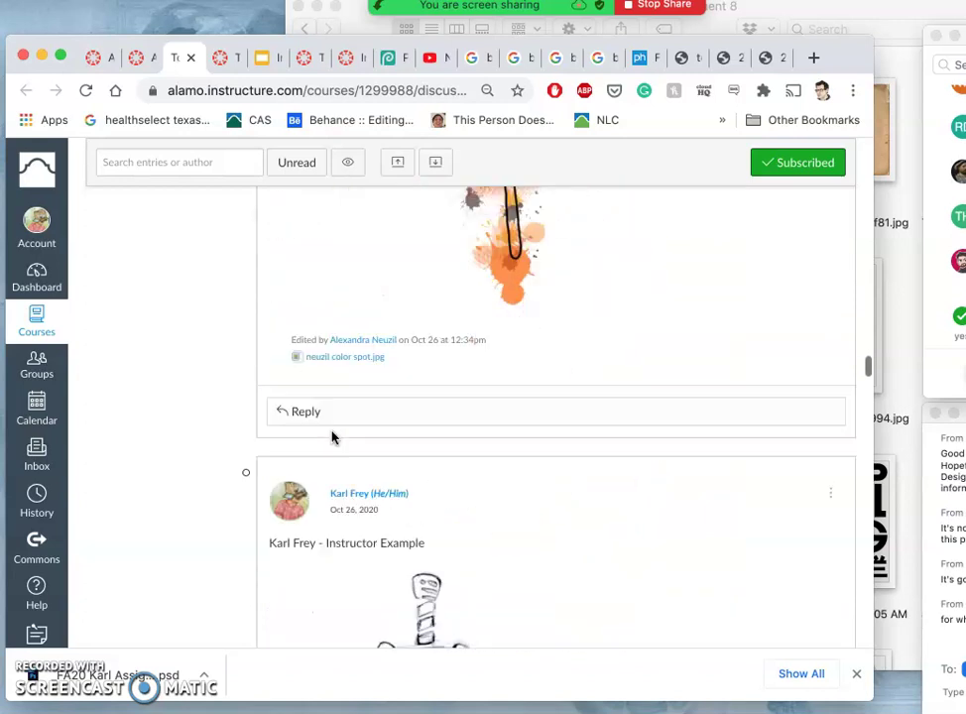
{"action": "scroll", "coordinate": [332, 437], "scroll_direction": "down", "scroll_amount": 10}
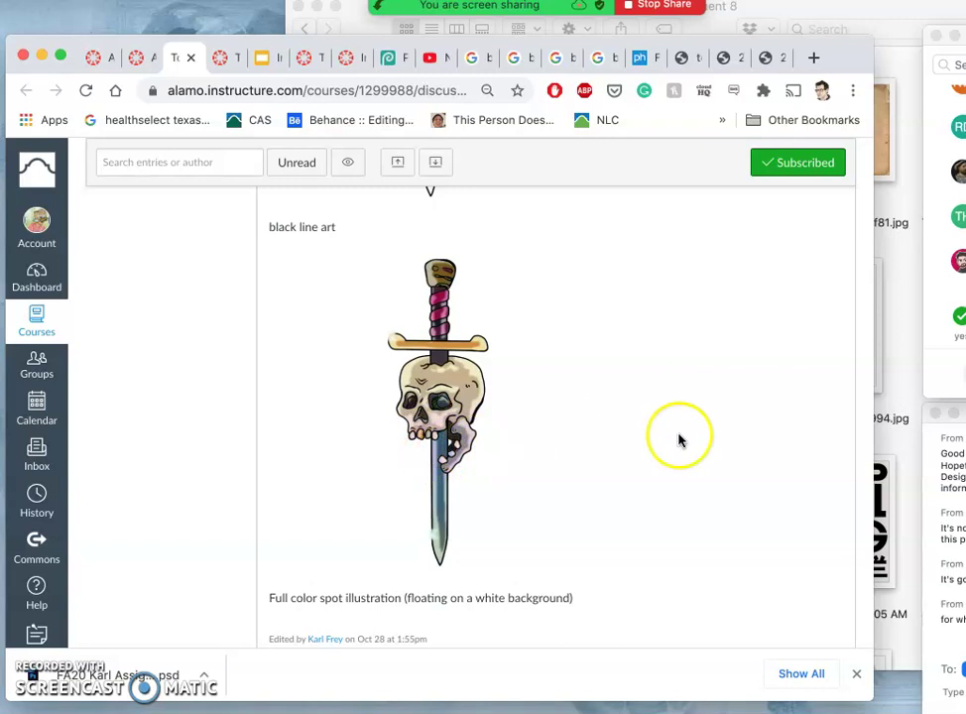
Step: In Finder, go back up and open the Assignment 7 folder, checking the first dagger PSD
{"action": "left_click", "coordinate": [903, 366]}
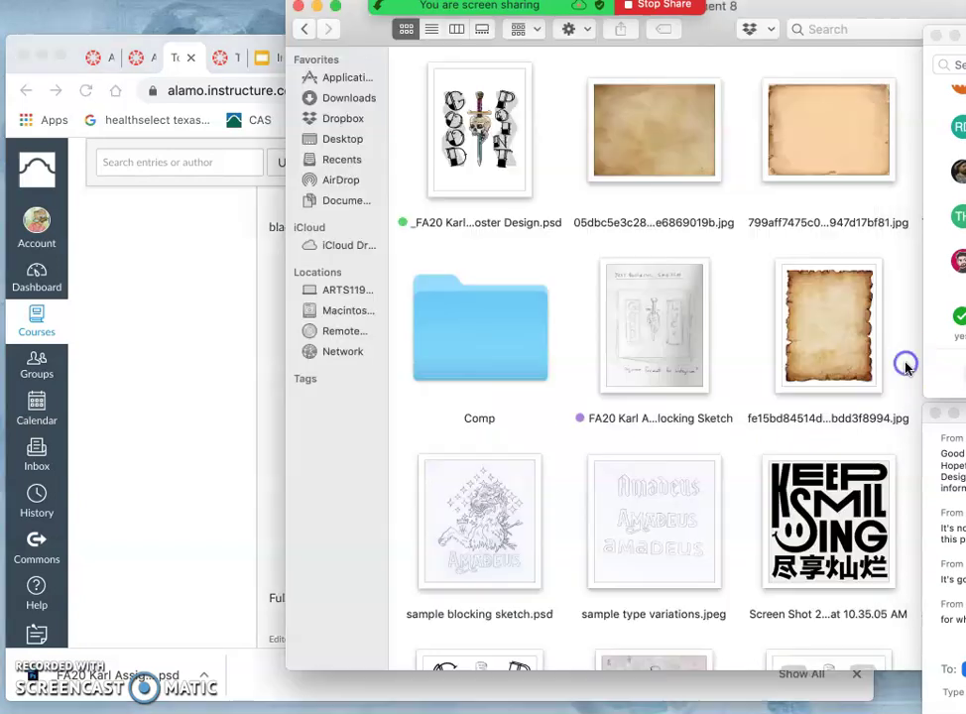
{"action": "left_click", "coordinate": [305, 32]}
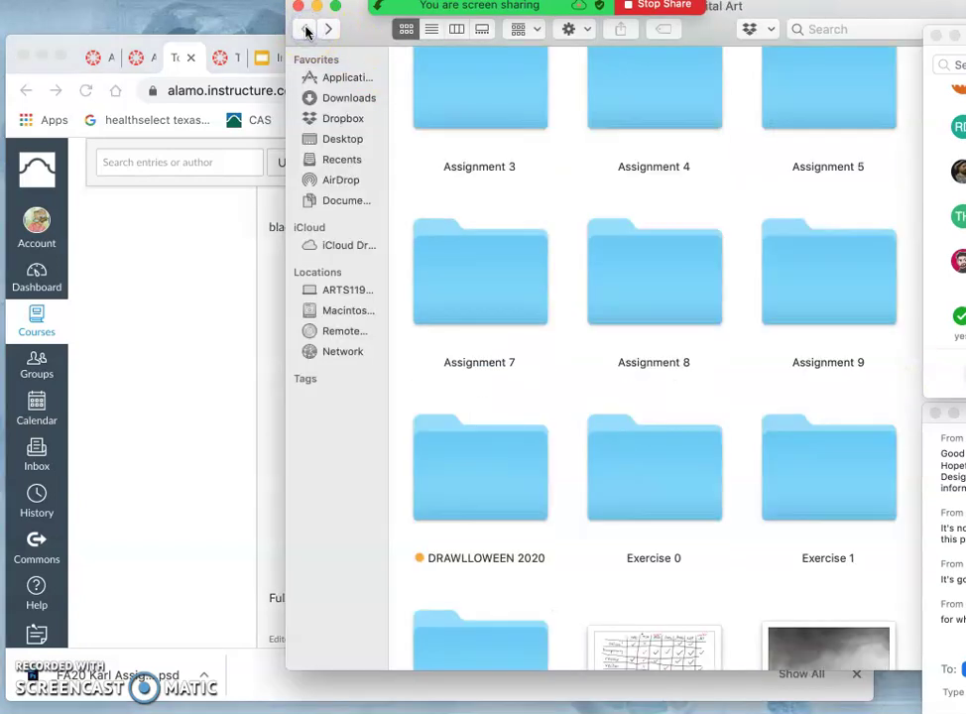
{"action": "double_click", "coordinate": [518, 295]}
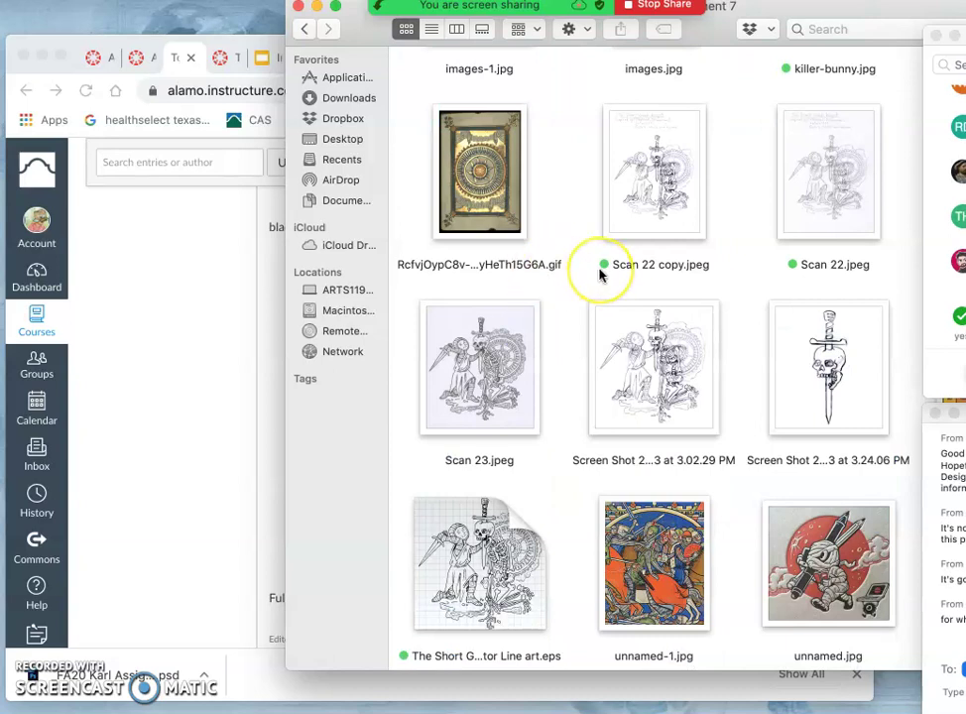
{"action": "scroll", "coordinate": [599, 273], "scroll_direction": "down", "scroll_amount": 10}
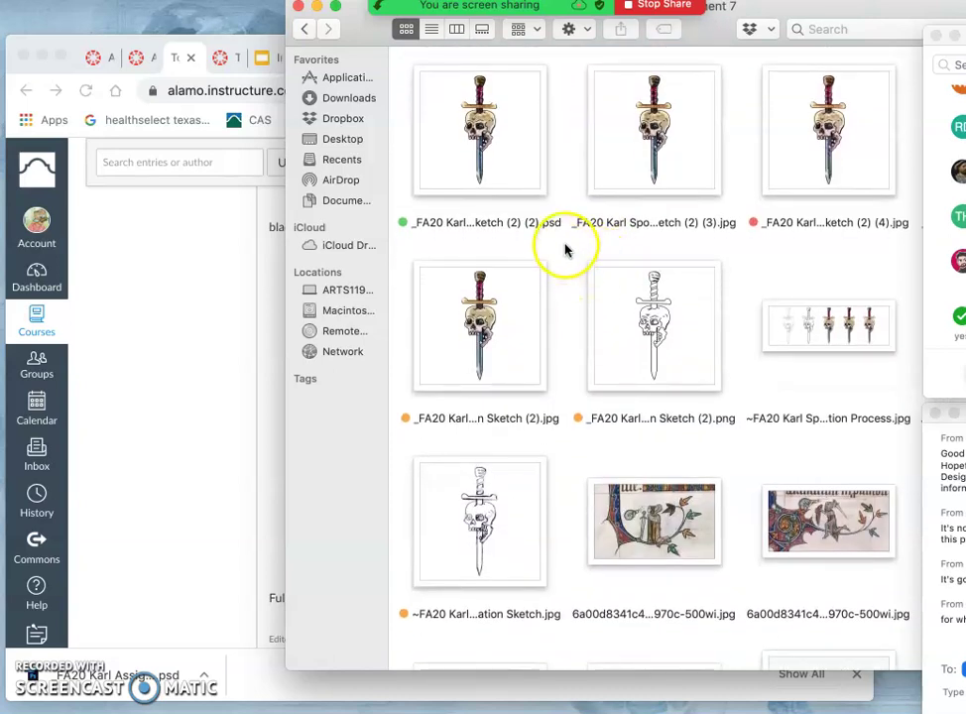
{"action": "right_click", "coordinate": [480, 161]}
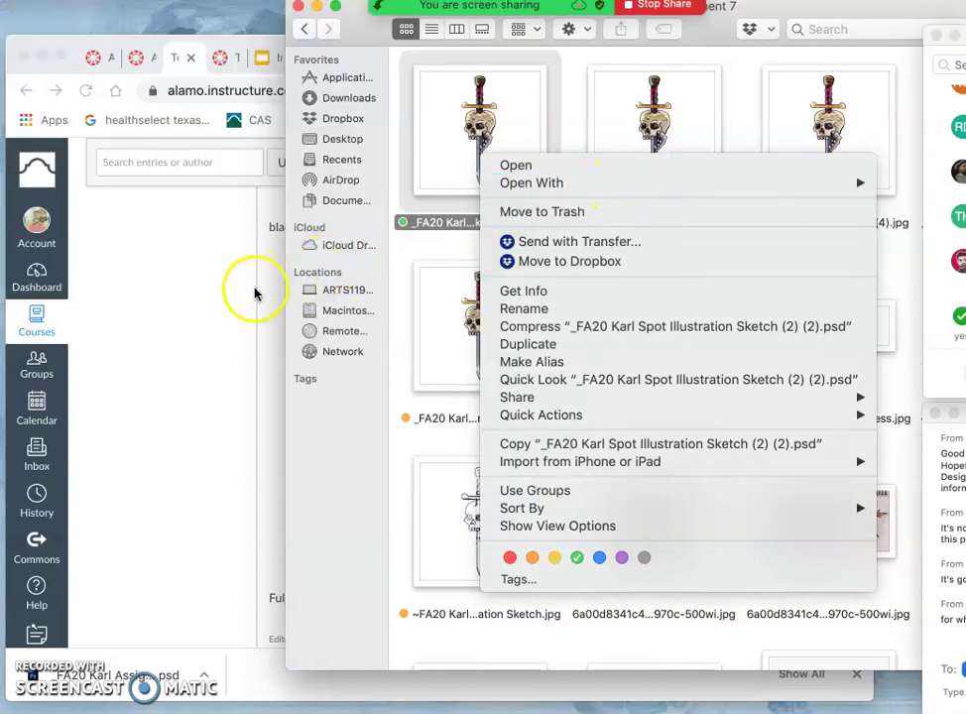
{"action": "left_click", "coordinate": [210, 281]}
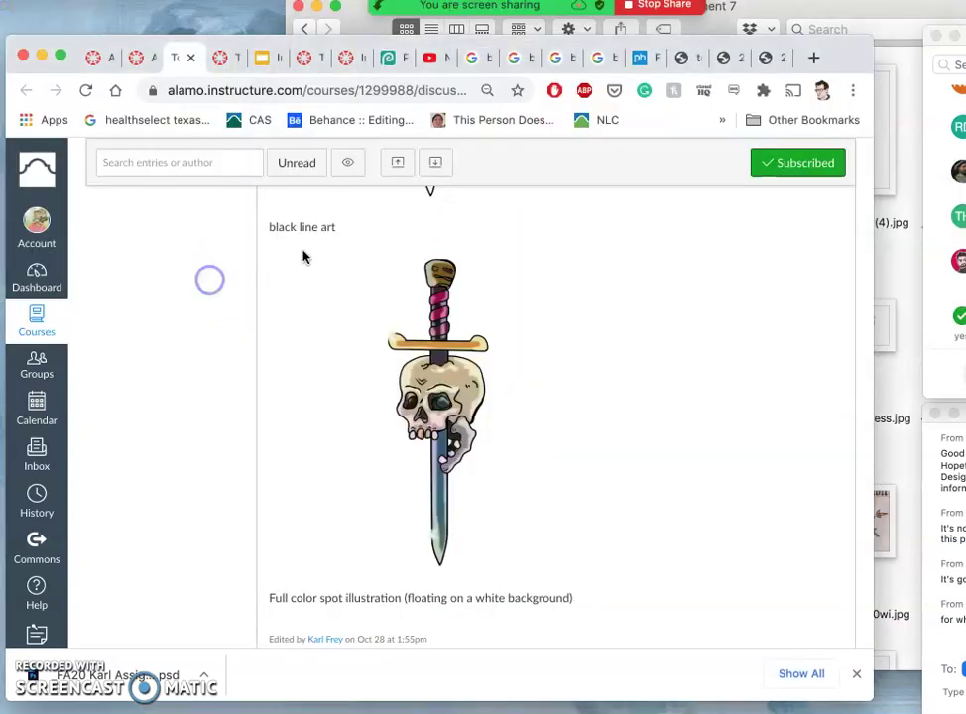
Step: Save the skull-and-dagger poster with File > Save as PSD
{"action": "left_click", "coordinate": [389, 60]}
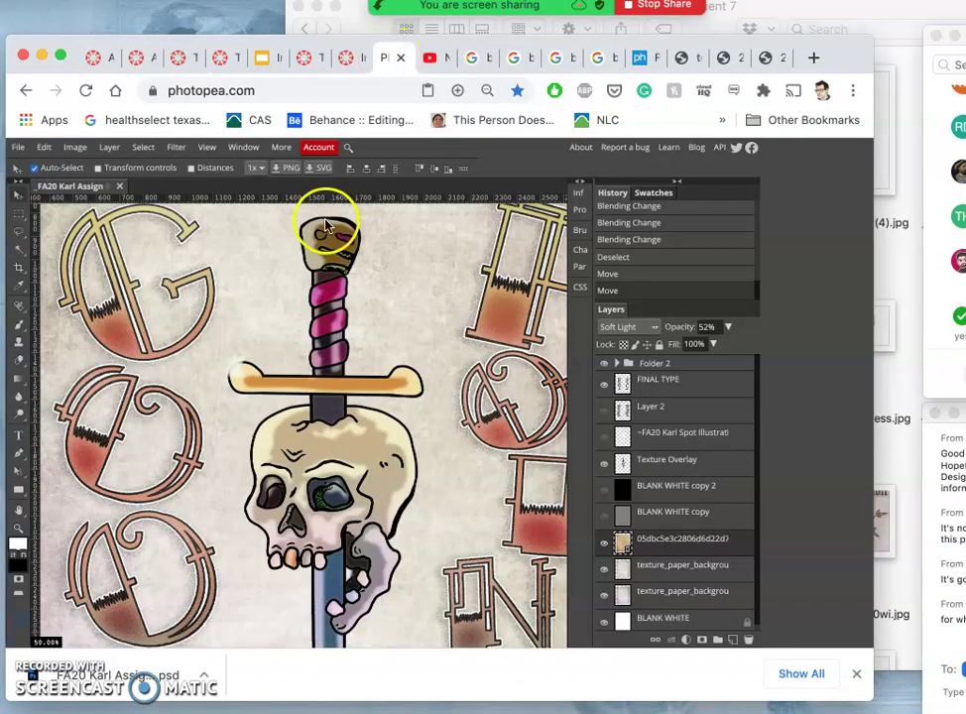
{"action": "left_click", "coordinate": [17, 147]}
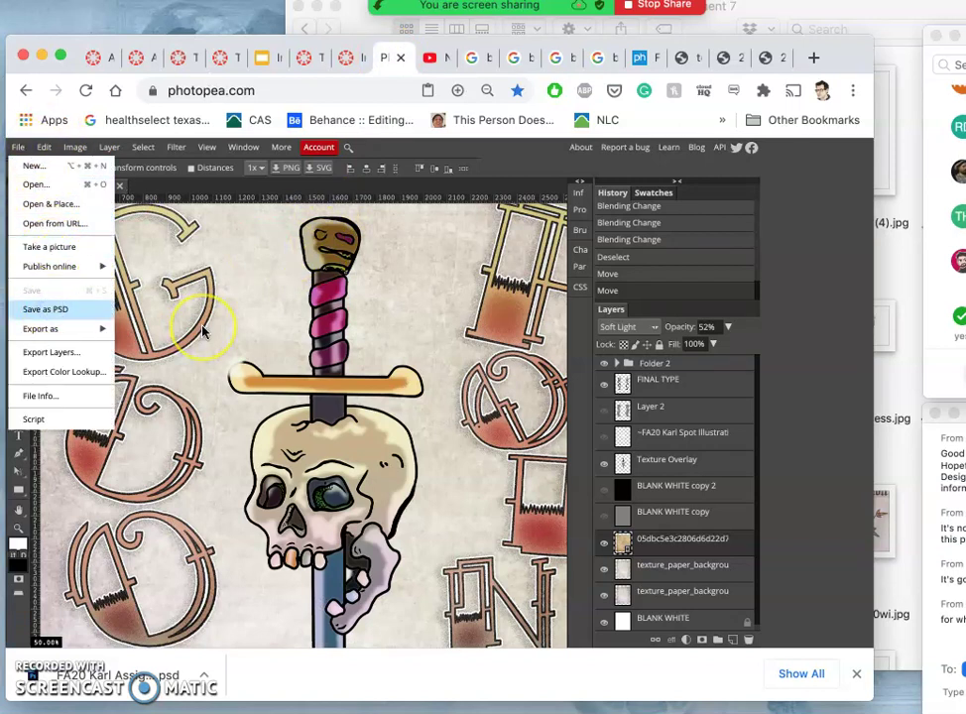
{"action": "left_click", "coordinate": [72, 315]}
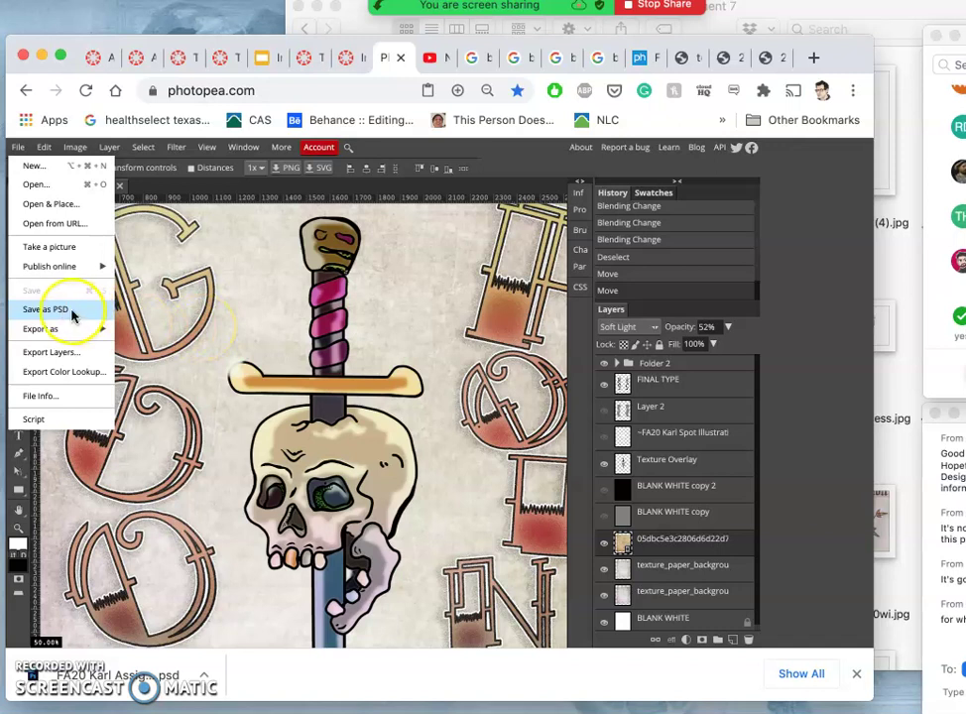
Step: Check the saved PSD in the Dock's Downloads stack and close Chrome's download bar
{"action": "mouse_move", "coordinate": [15, 585]}
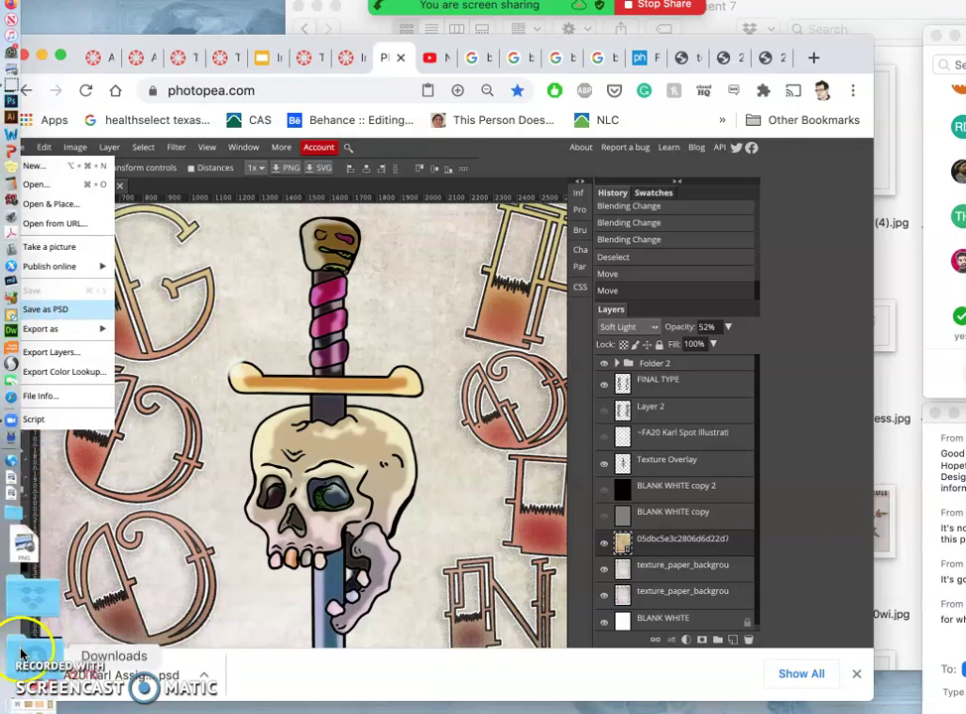
{"action": "left_click", "coordinate": [37, 620]}
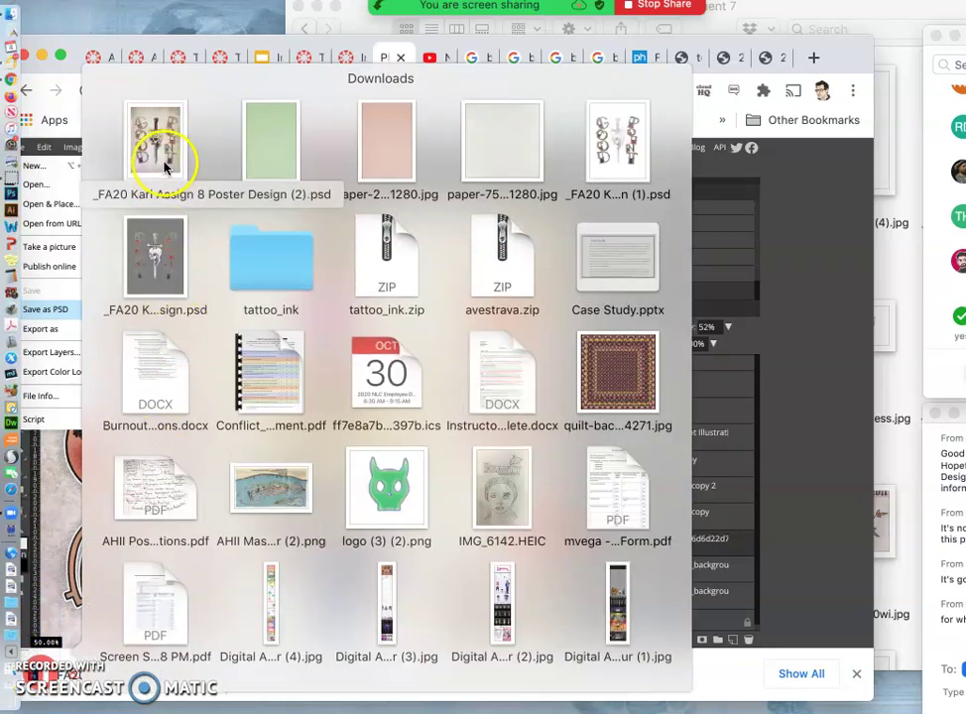
{"action": "left_click", "coordinate": [808, 386]}
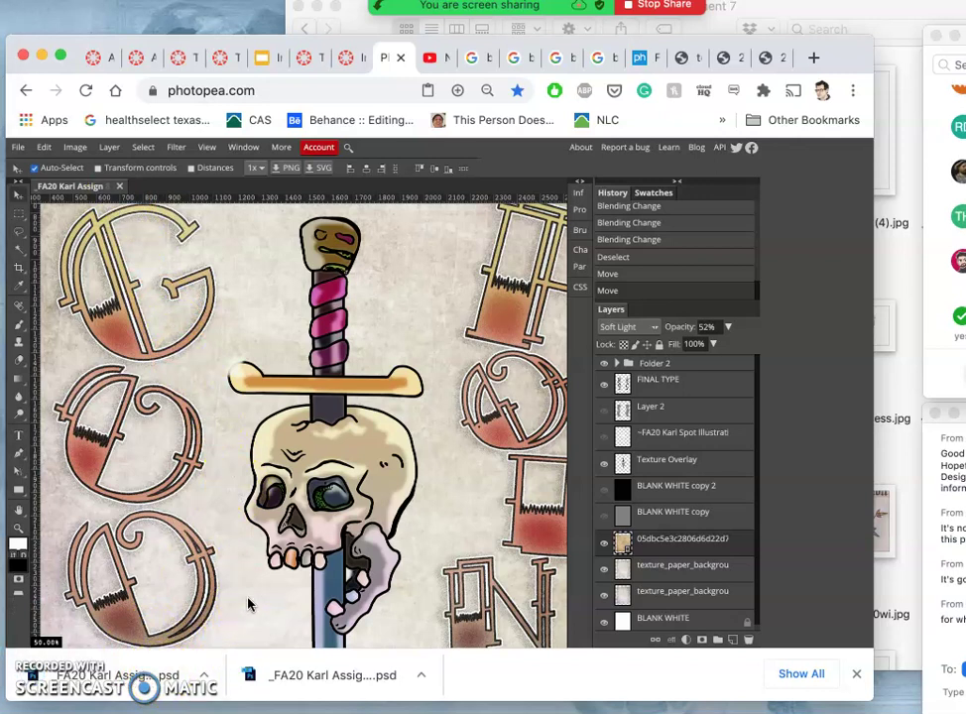
{"action": "left_click", "coordinate": [855, 677]}
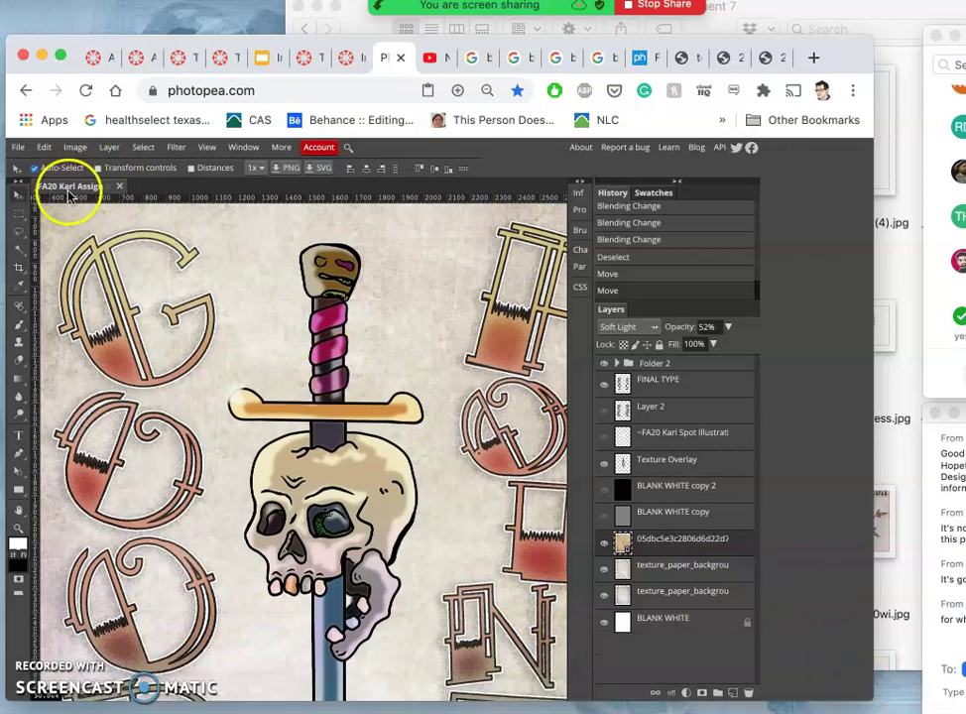
Step: Close the poster and open the first .psd from FA20 Digital Art > Assignment 7
{"action": "left_click", "coordinate": [119, 187]}
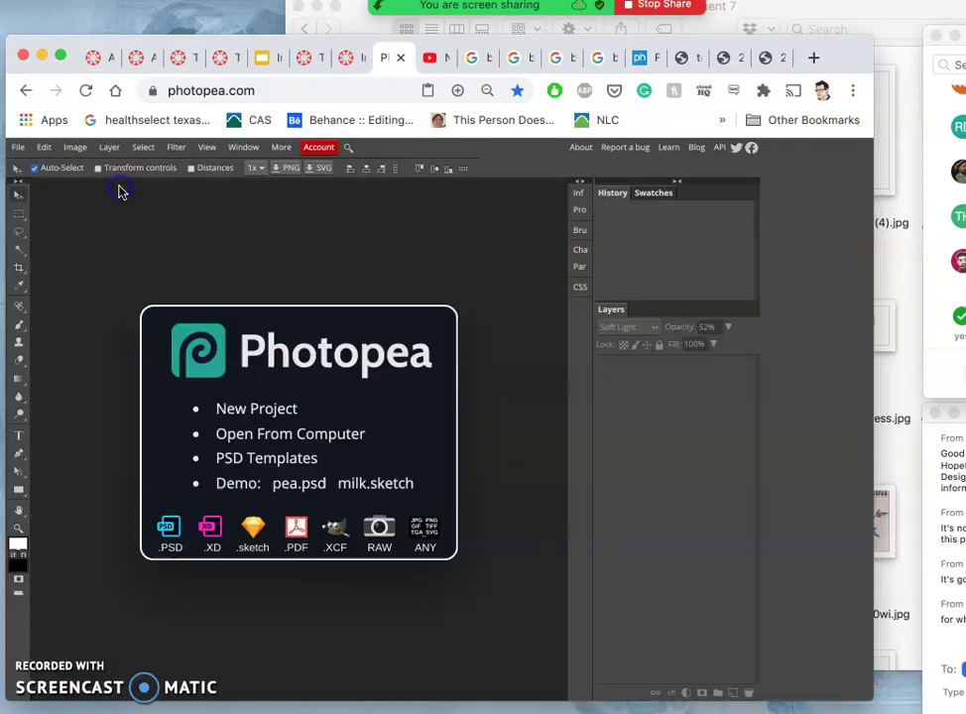
{"action": "left_click", "coordinate": [241, 433]}
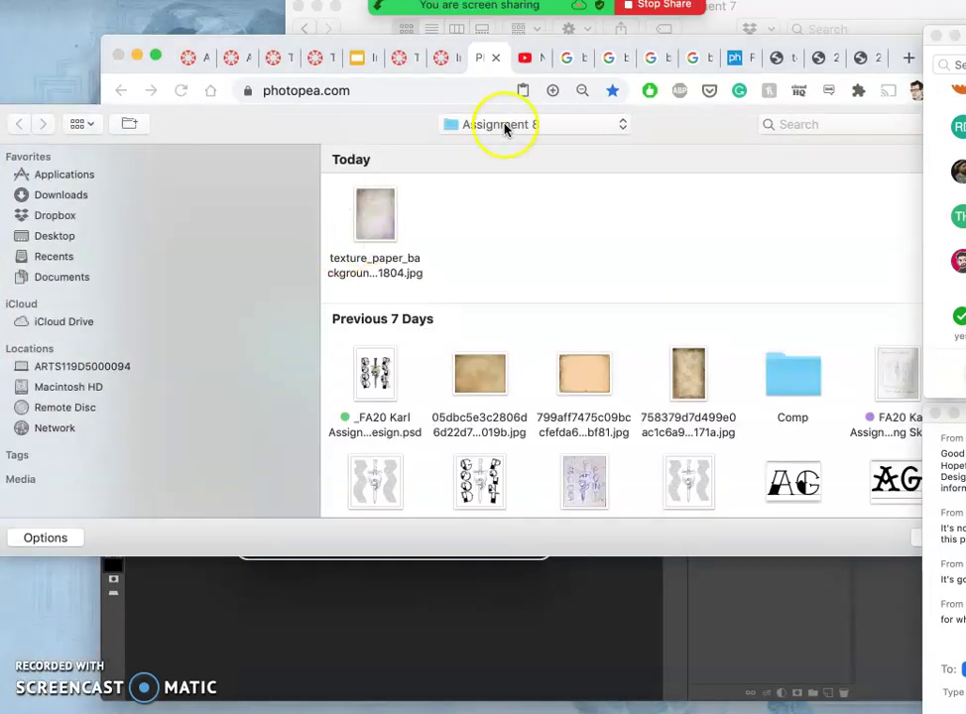
{"action": "left_click", "coordinate": [504, 126]}
{"action": "left_click", "coordinate": [500, 145]}
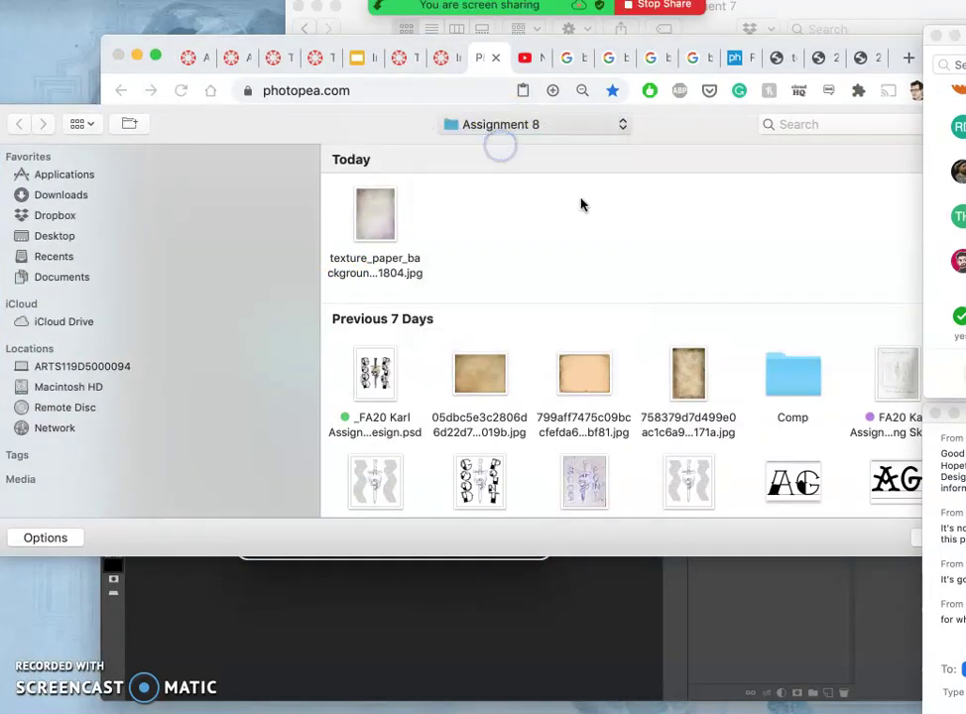
{"action": "scroll", "coordinate": [647, 384], "scroll_direction": "down", "scroll_amount": 3}
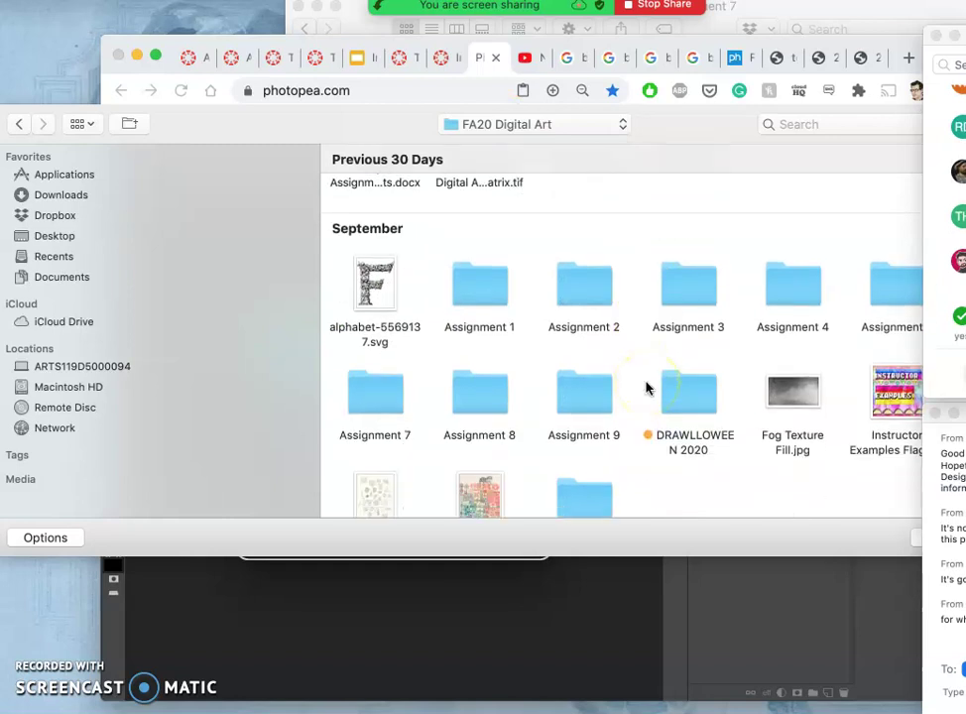
{"action": "double_click", "coordinate": [377, 388]}
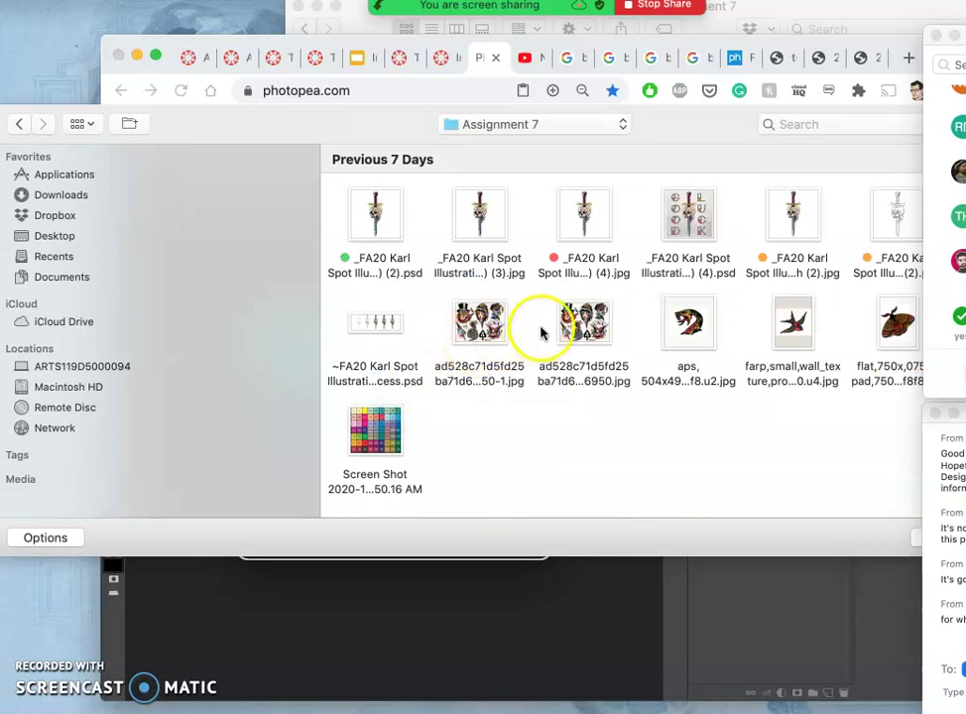
{"action": "double_click", "coordinate": [377, 218]}
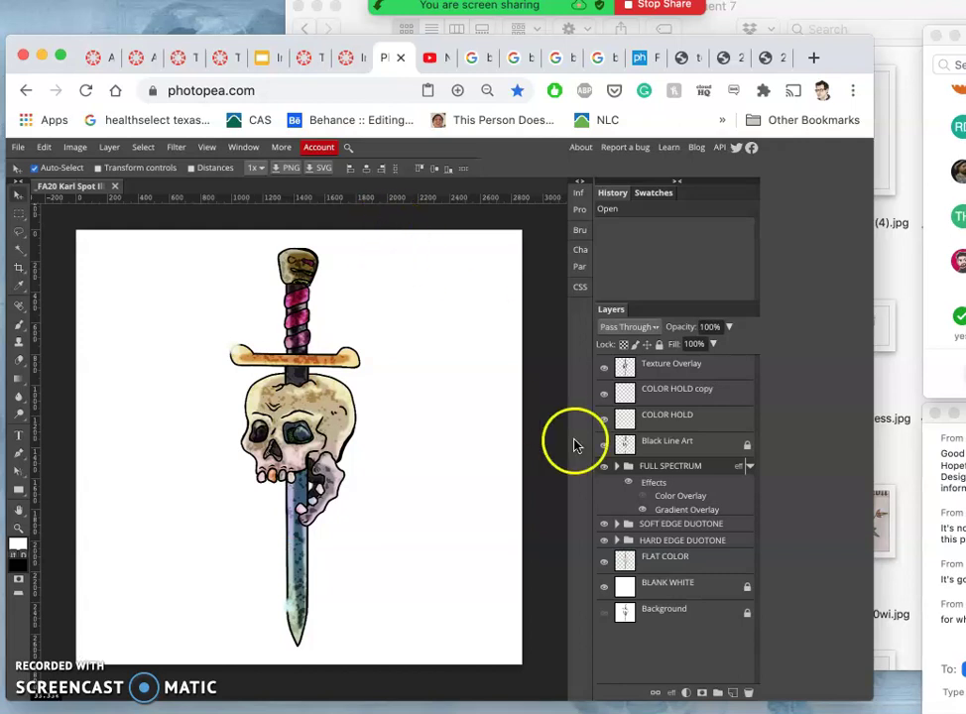
Step: Hide and delete the Texture Overlay layer
{"action": "left_click", "coordinate": [604, 366]}
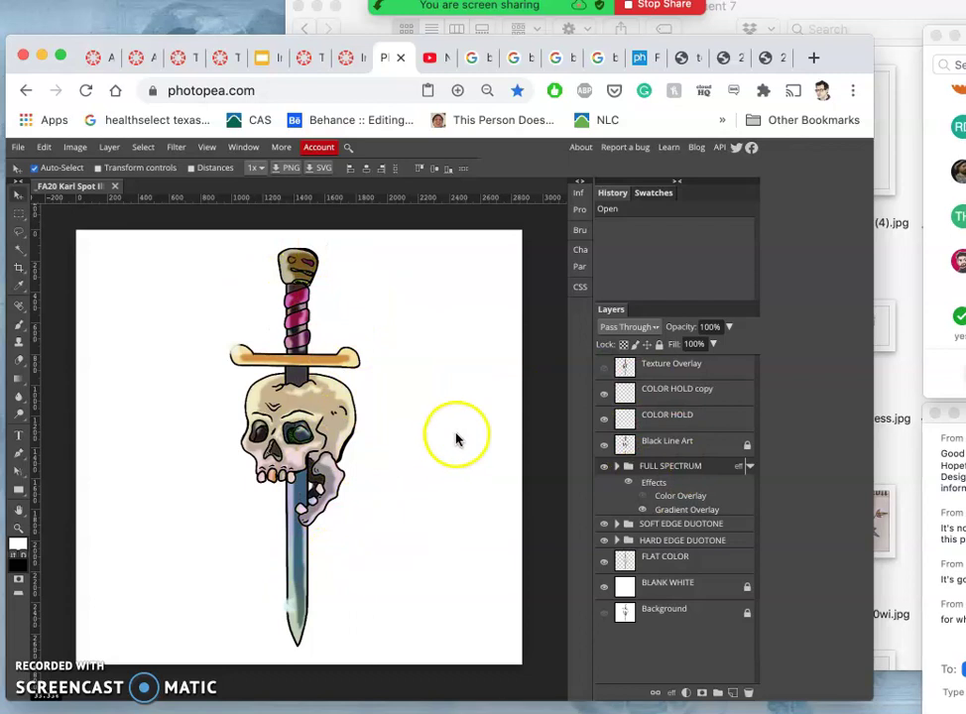
{"action": "left_click", "coordinate": [651, 373]}
{"action": "key", "text": "Delete"}
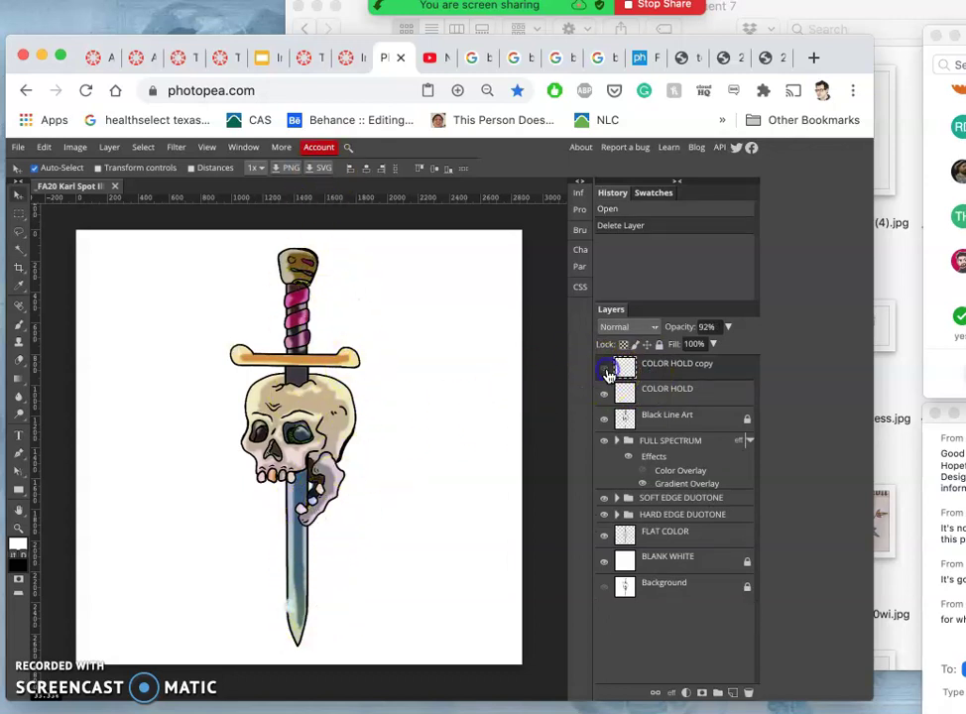
{"action": "left_click", "coordinate": [606, 445]}
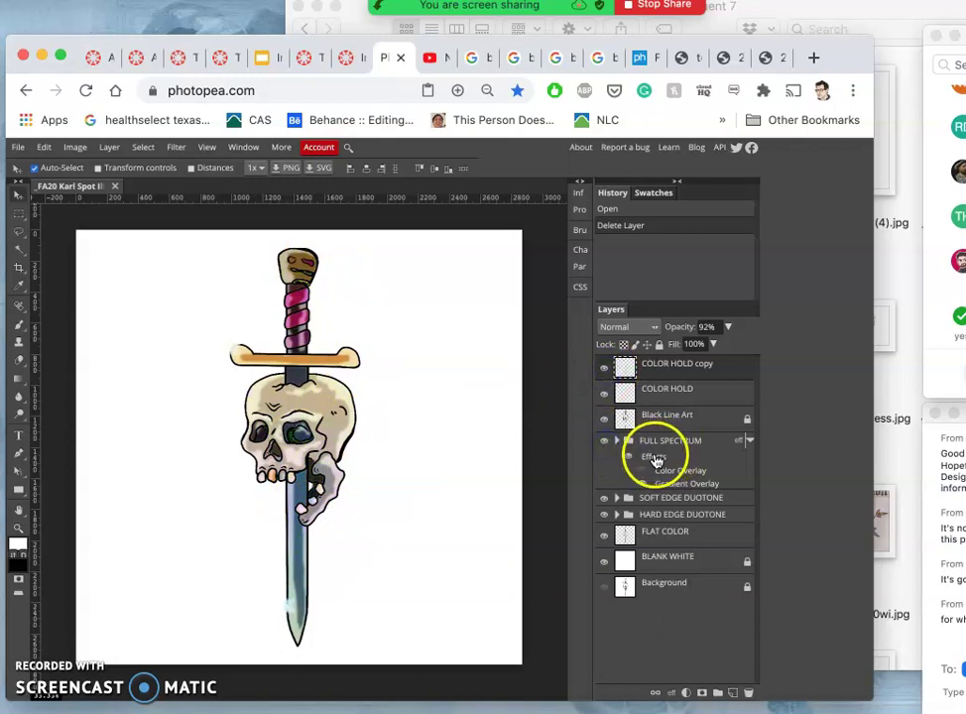
Step: Try Dissolve on FULL SPECTRUM's Gradient Overlay, then set it back to Pin Light
{"action": "double_click", "coordinate": [654, 459]}
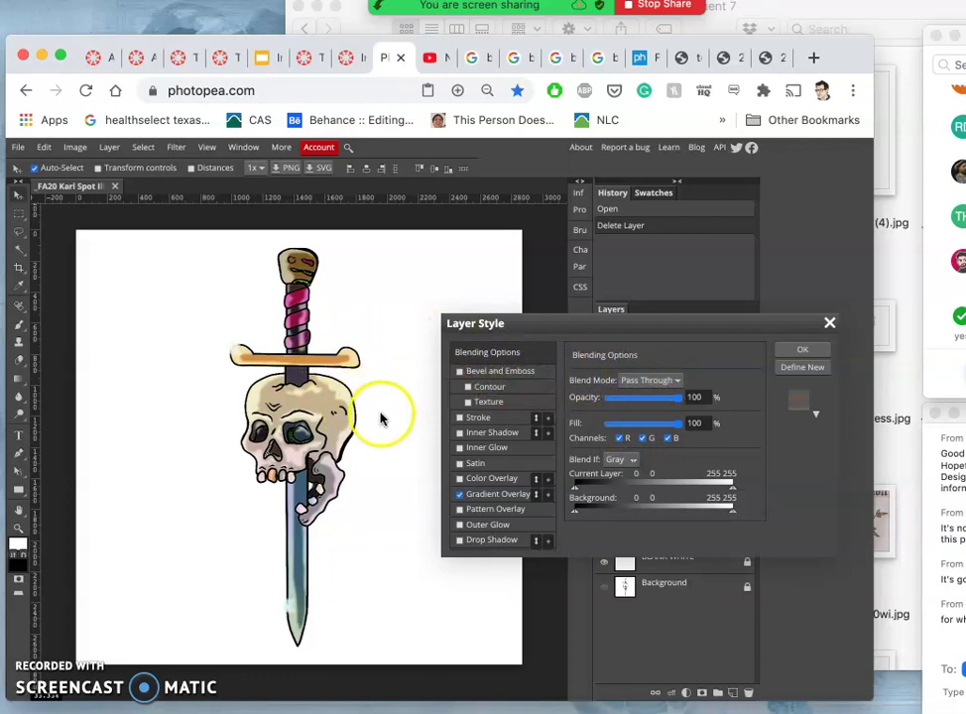
{"action": "left_click", "coordinate": [504, 355]}
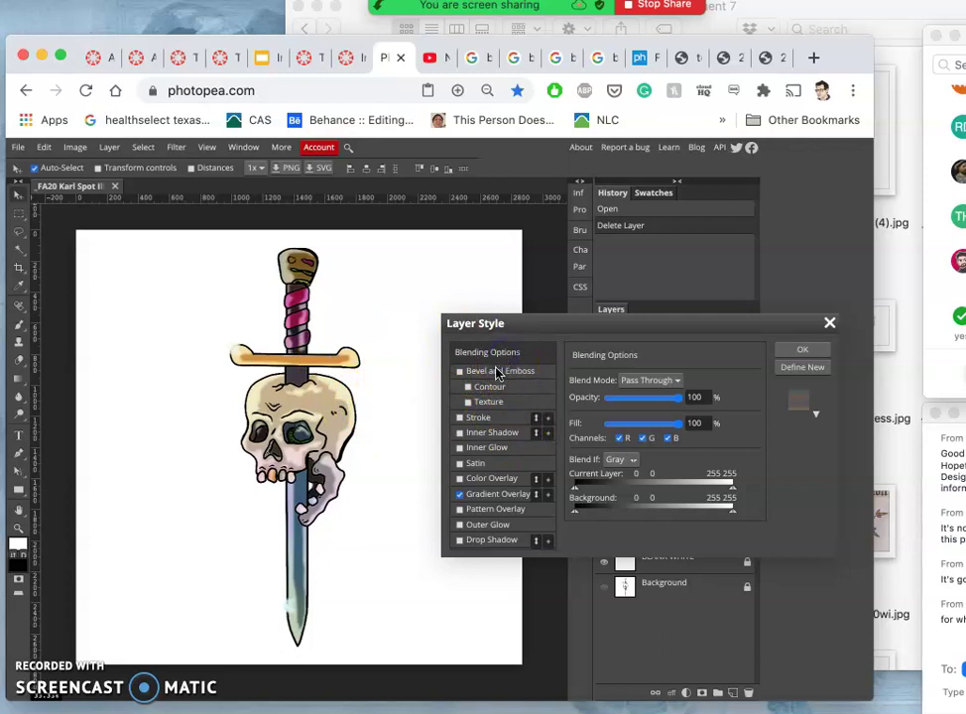
{"action": "left_click", "coordinate": [493, 498]}
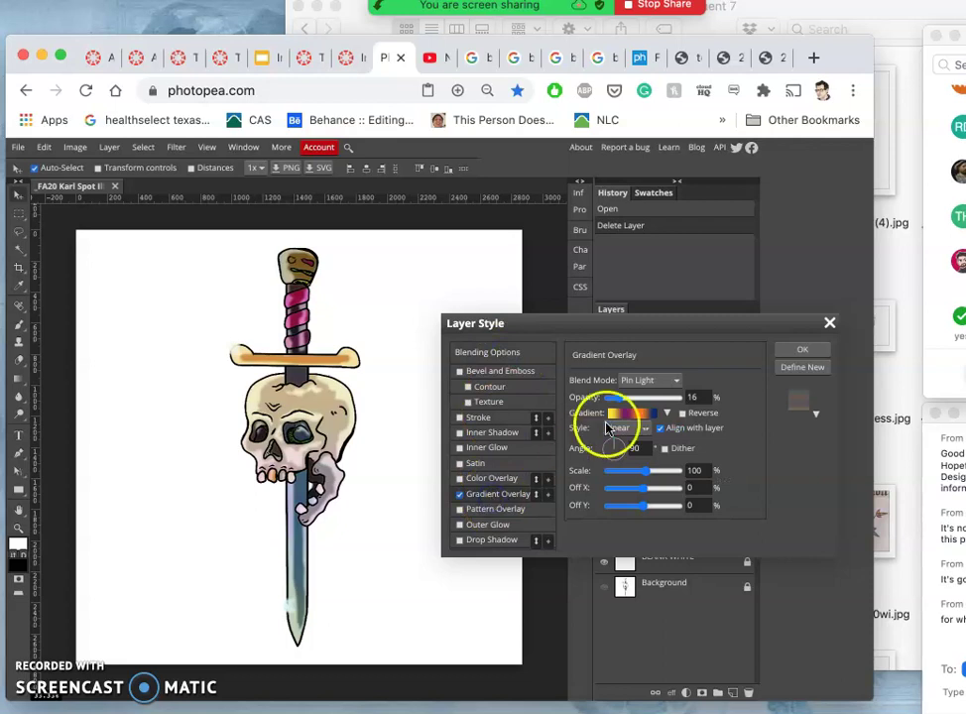
{"action": "left_click", "coordinate": [671, 383]}
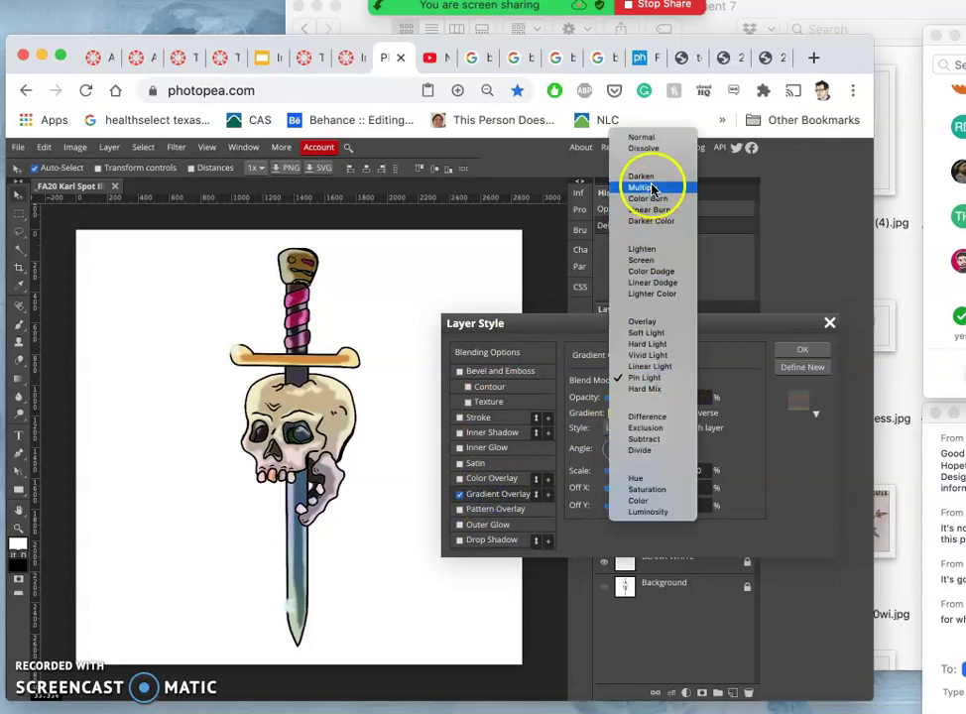
{"action": "left_click", "coordinate": [651, 149]}
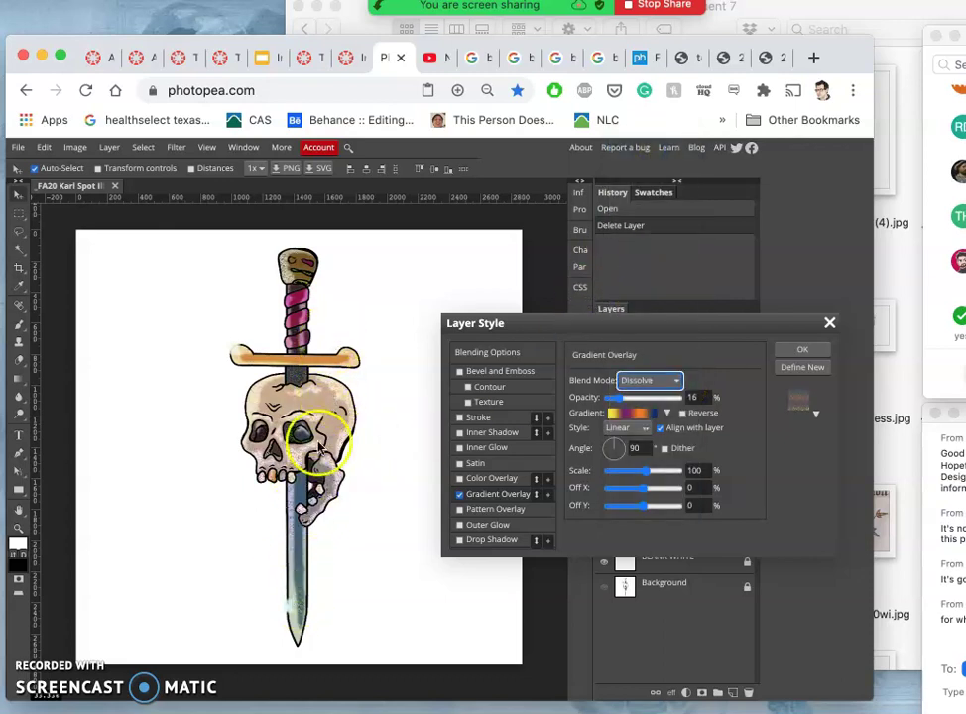
{"action": "left_click", "coordinate": [671, 381]}
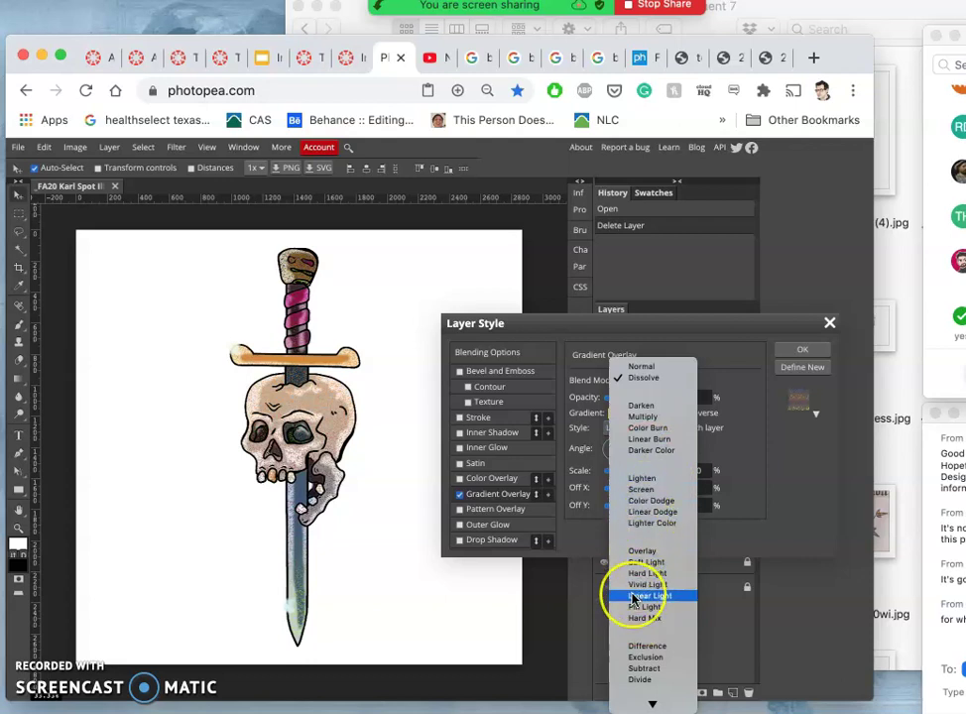
{"action": "scroll", "coordinate": [635, 593], "scroll_direction": "down", "scroll_amount": 2}
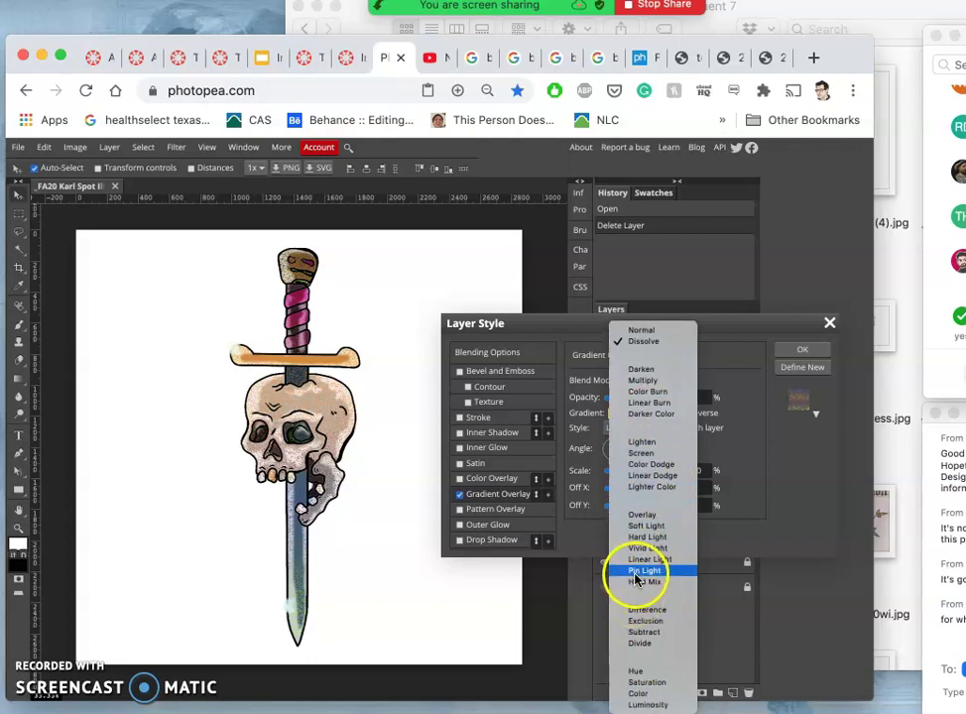
{"action": "left_click", "coordinate": [639, 571]}
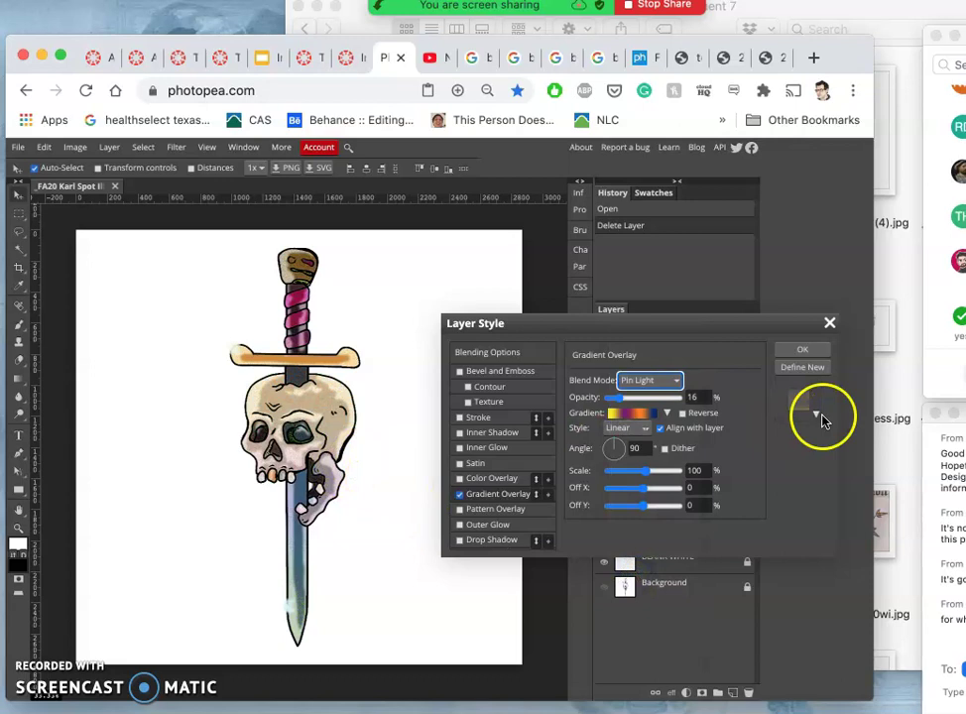
{"action": "left_click", "coordinate": [804, 352]}
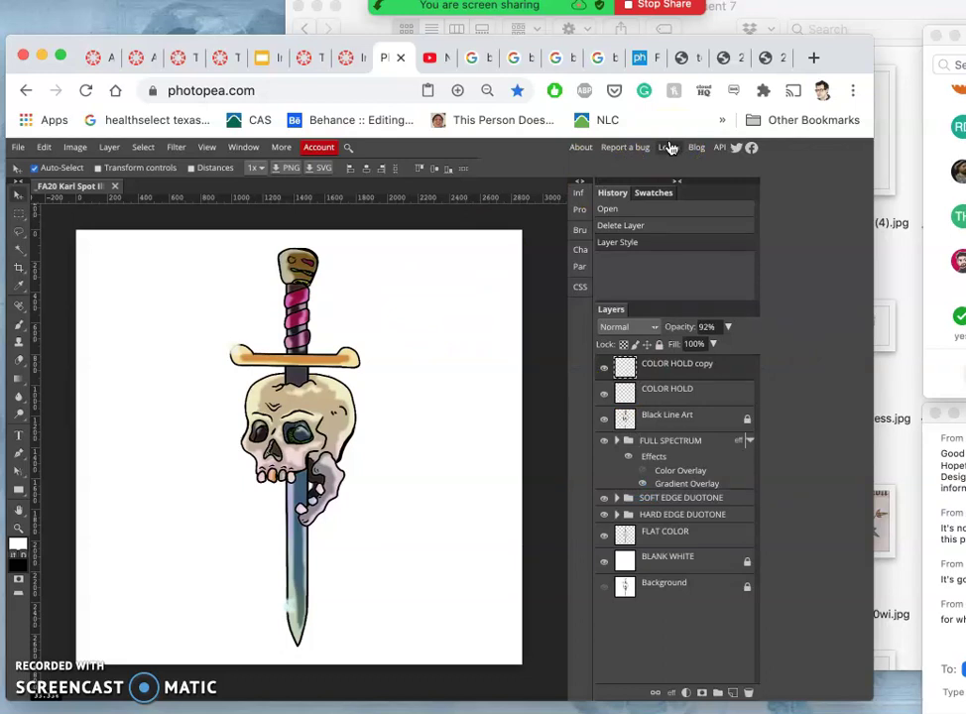
Step: Search Google Images for 'gritty retro vintage texture'
{"action": "left_click", "coordinate": [486, 61]}
{"action": "scroll", "coordinate": [593, 285], "scroll_direction": "down", "scroll_amount": 10}
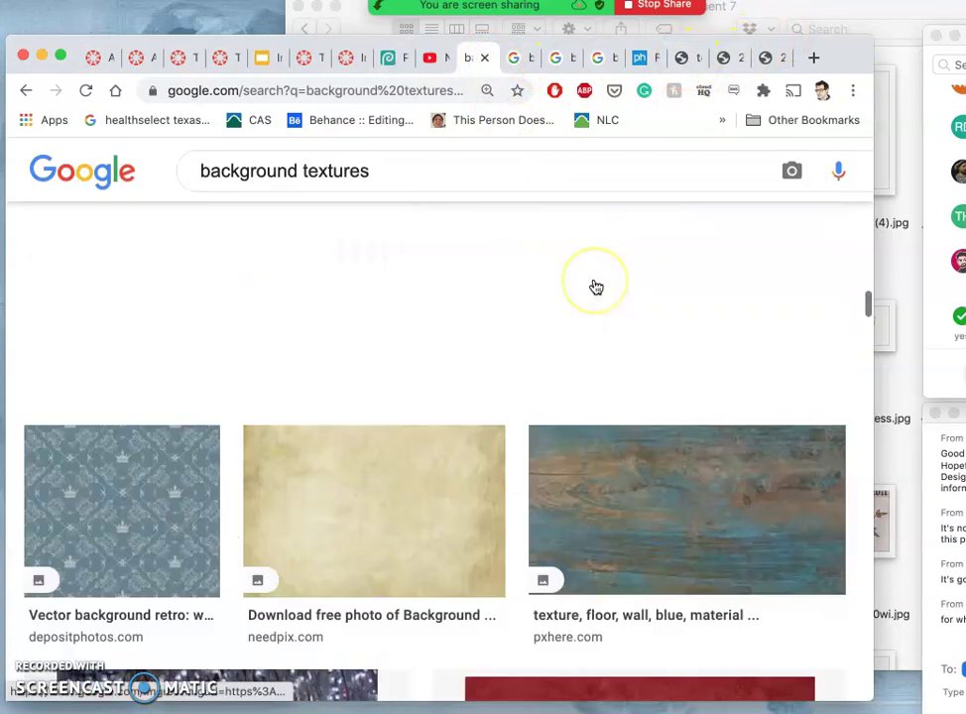
{"action": "scroll", "coordinate": [593, 285], "scroll_direction": "up", "scroll_amount": 10}
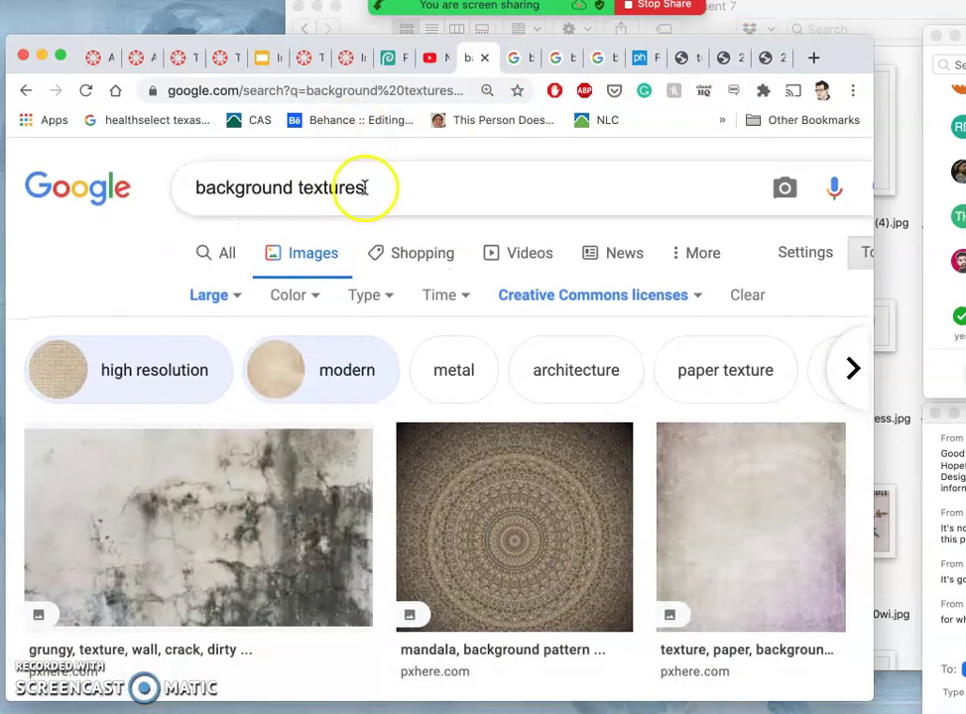
{"action": "left_click_drag", "start_coordinate": [362, 187], "coordinate": [183, 199]}
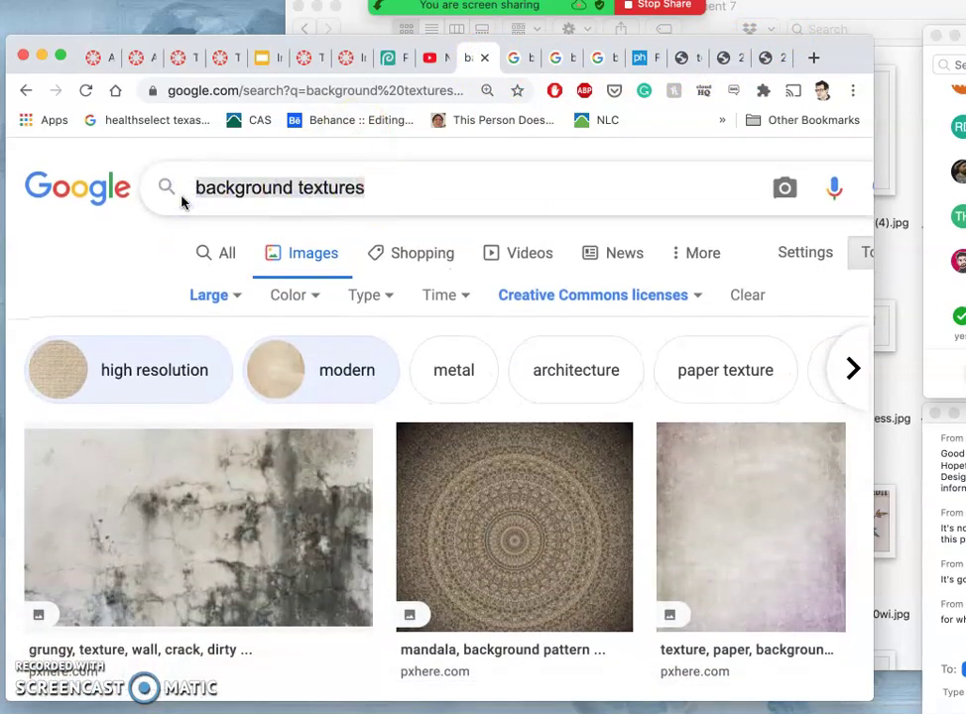
{"action": "type", "text": "gritty ret"}
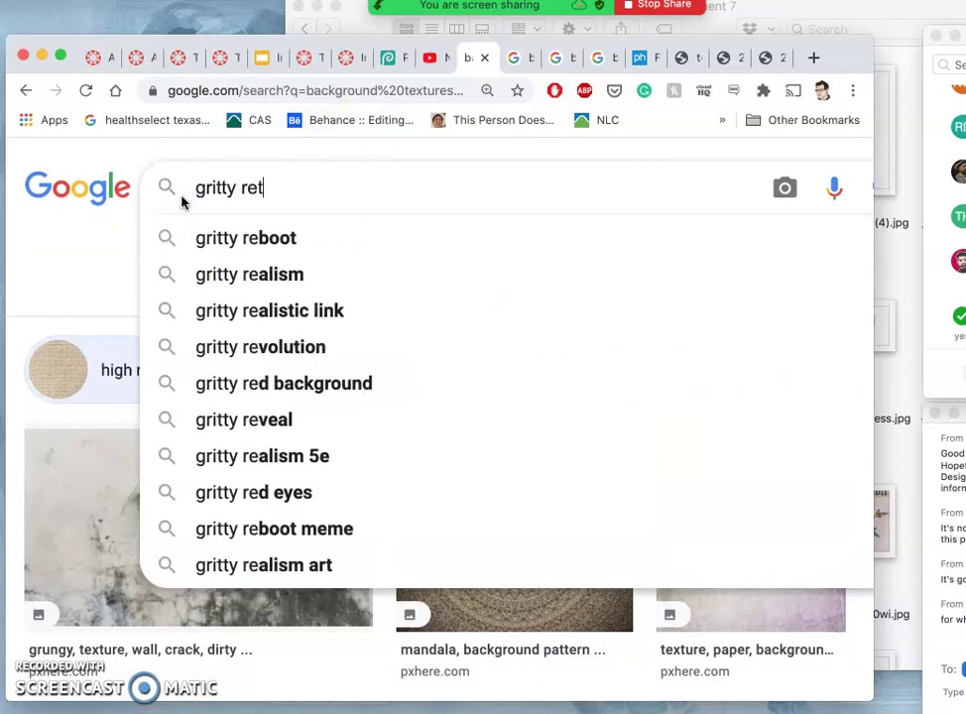
{"action": "type", "text": "ro"}
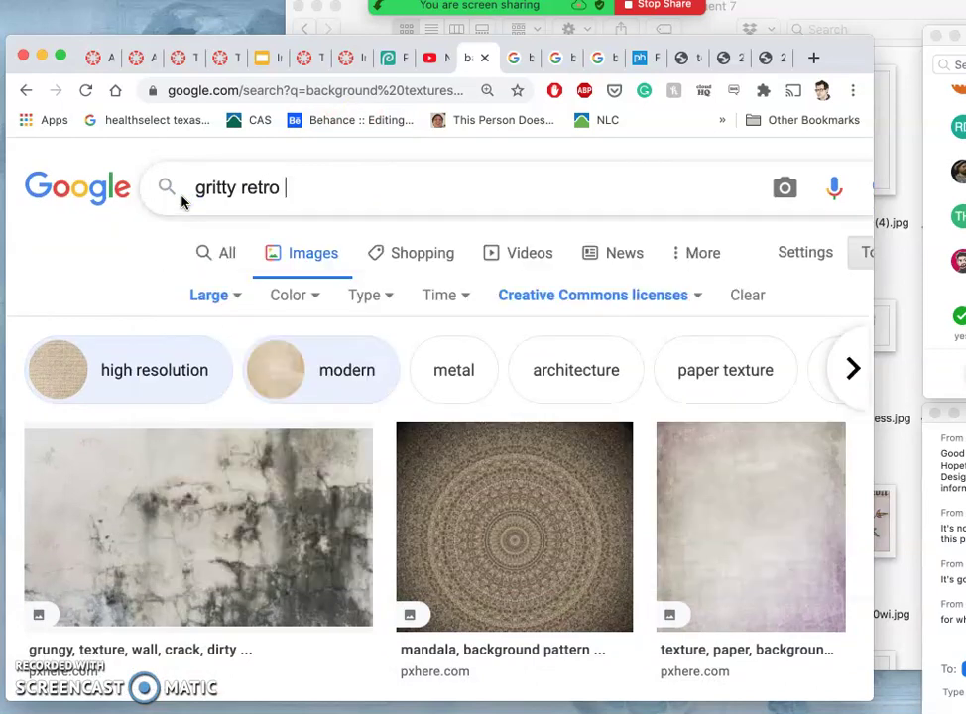
{"action": "type", "text": " vintage texture"}
{"action": "key", "text": "Return"}
{"action": "scroll", "coordinate": [476, 442], "scroll_direction": "down", "scroll_amount": 5}
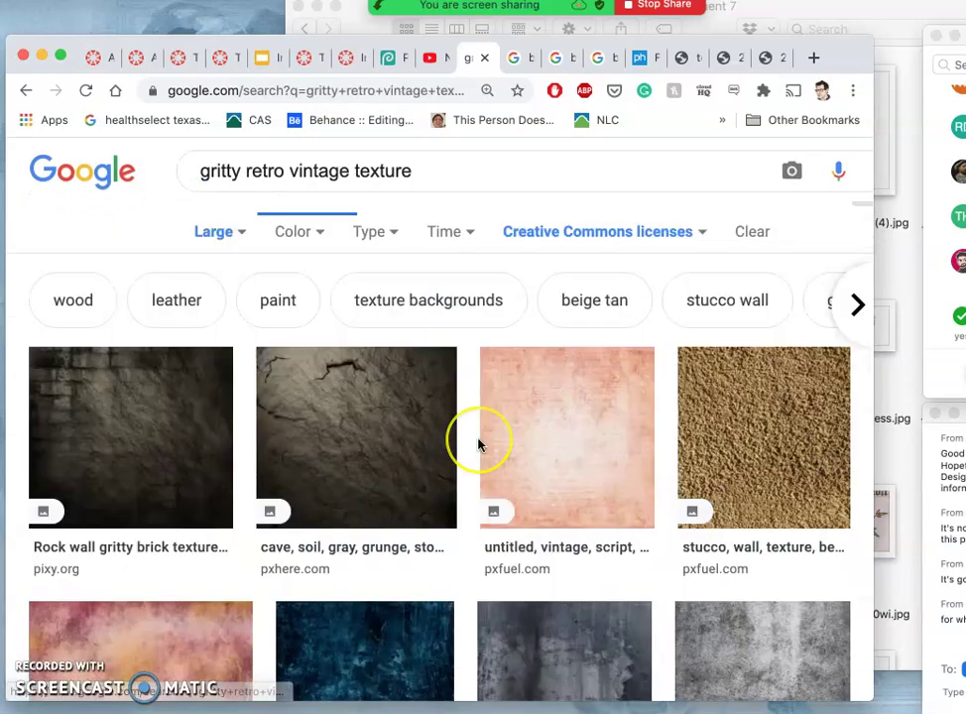
{"action": "scroll", "coordinate": [476, 442], "scroll_direction": "down", "scroll_amount": 5}
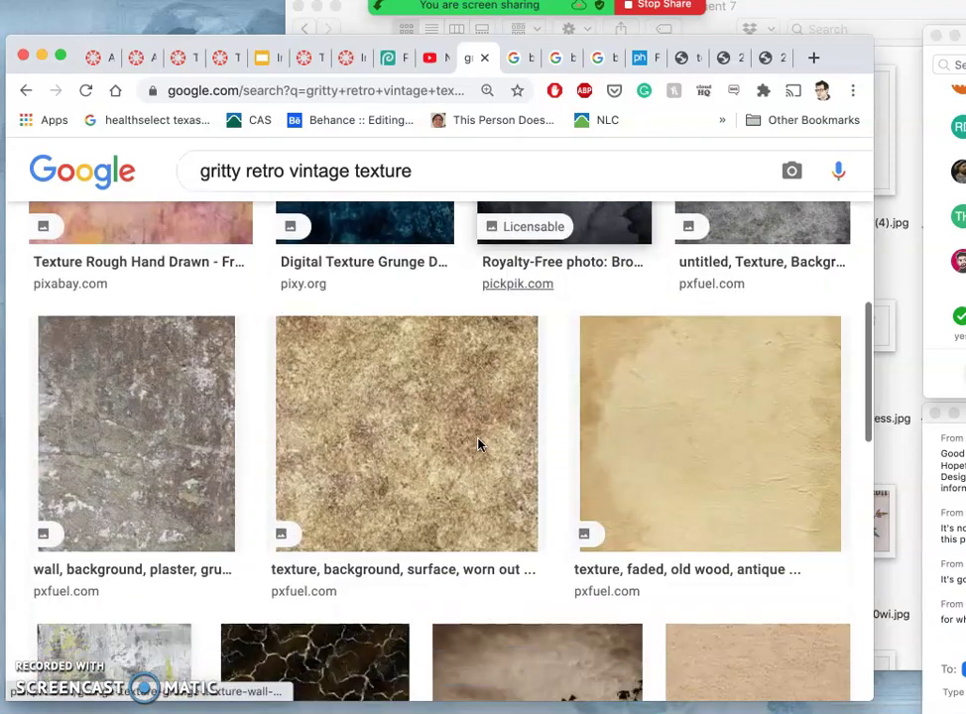
{"action": "scroll", "coordinate": [334, 504], "scroll_direction": "down", "scroll_amount": 3}
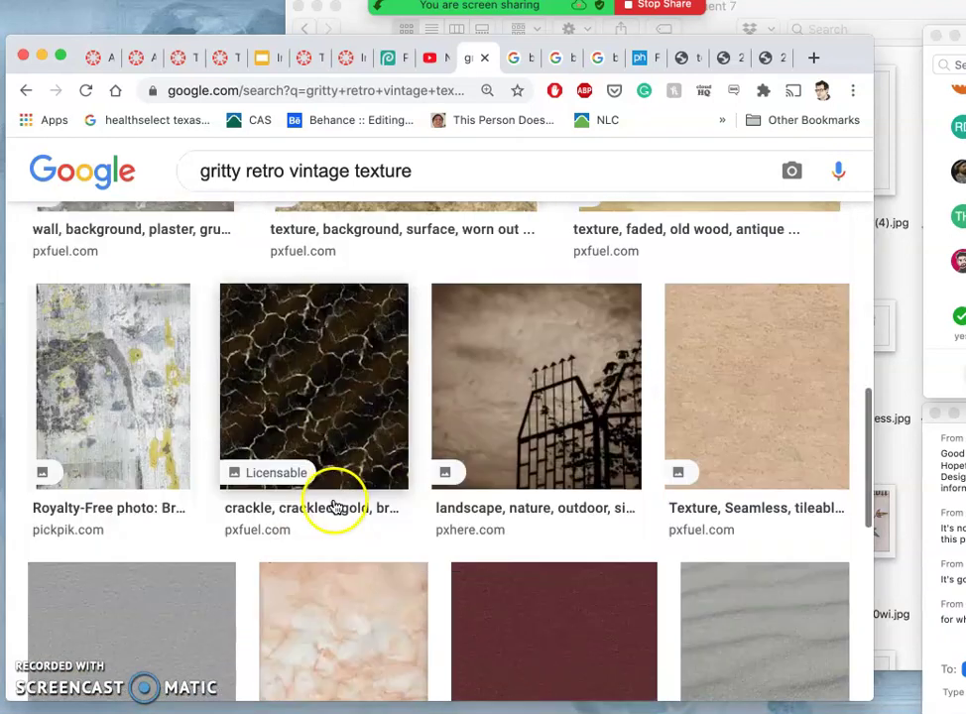
Step: Open the grungy wall texture result in a new tab
{"action": "right_click", "coordinate": [144, 419]}
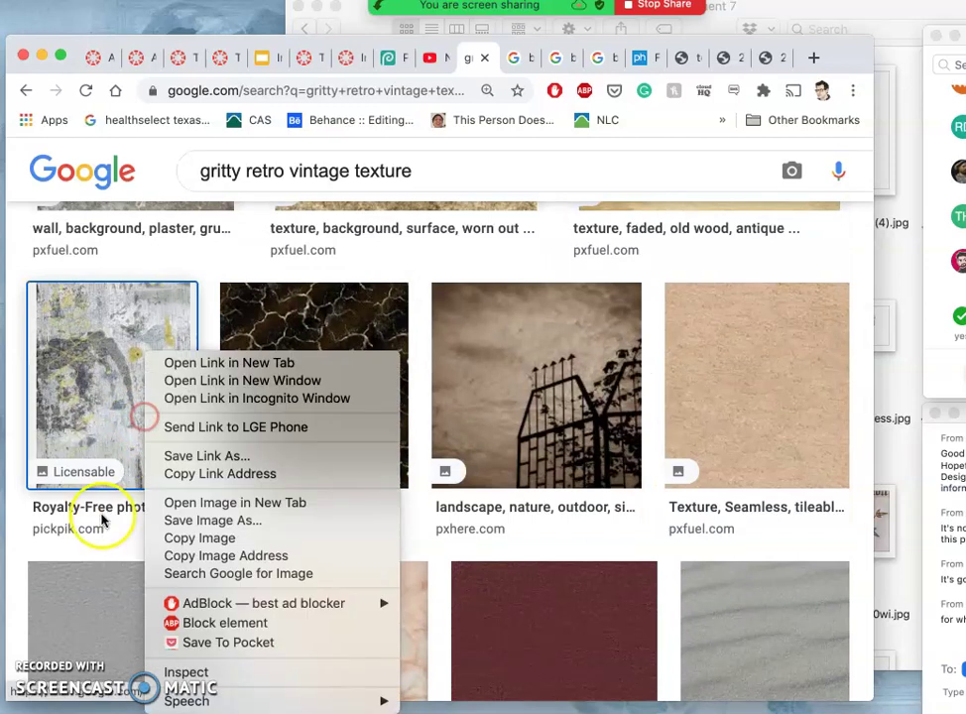
{"action": "left_click", "coordinate": [201, 362]}
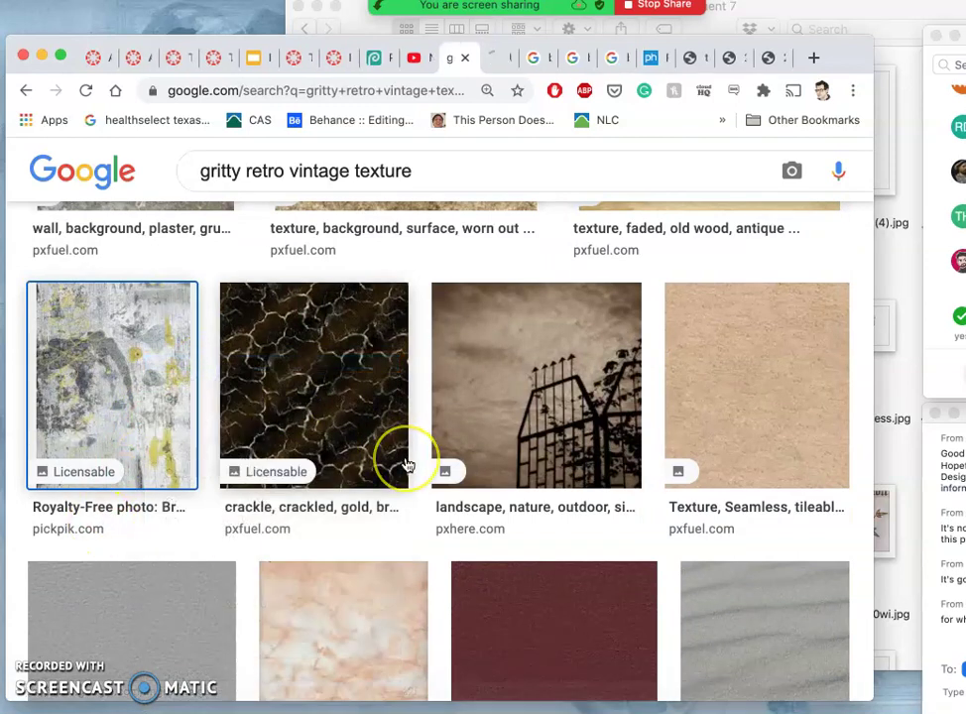
{"action": "scroll", "coordinate": [406, 456], "scroll_direction": "down", "scroll_amount": 10}
{"action": "scroll", "coordinate": [407, 465], "scroll_direction": "up", "scroll_amount": 20}
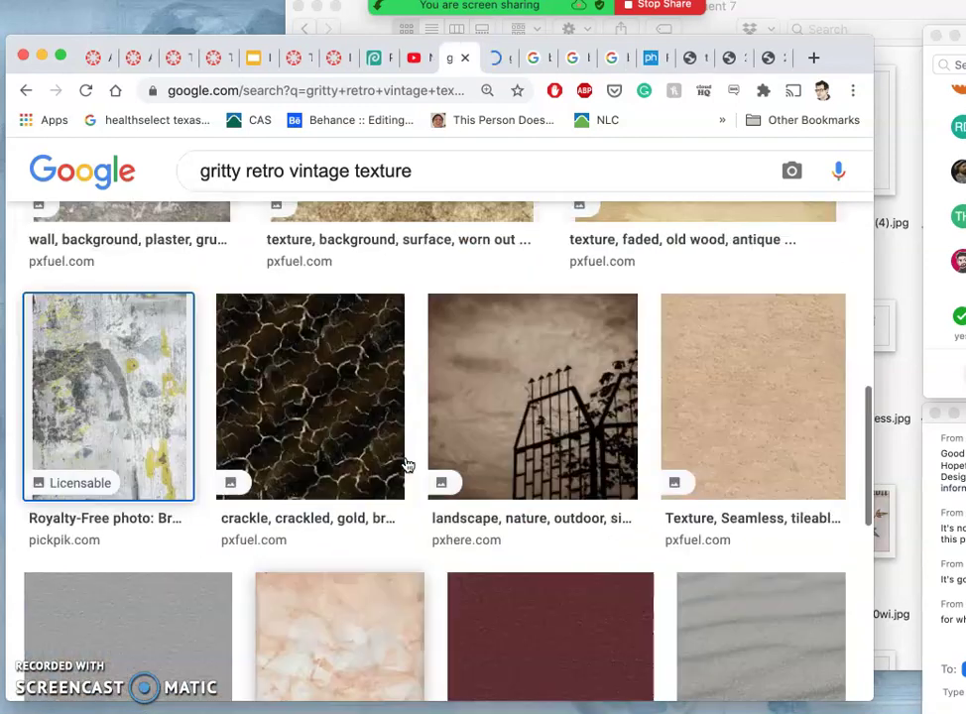
{"action": "scroll", "coordinate": [404, 464], "scroll_direction": "up", "scroll_amount": 5}
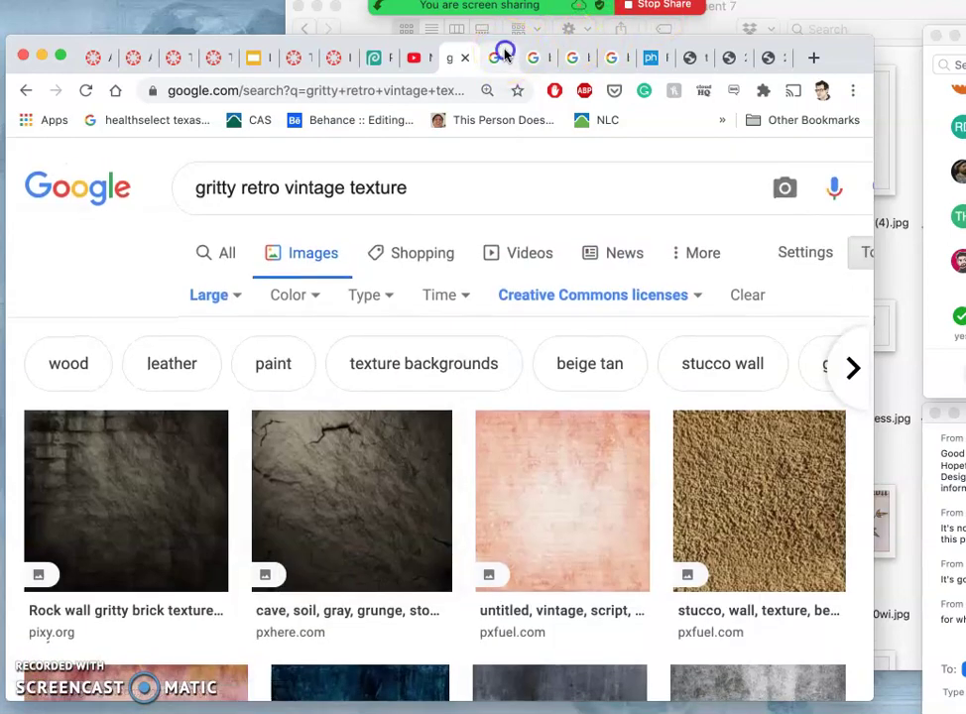
{"action": "left_click", "coordinate": [504, 54]}
Step: View the texture photo at full size and drag it into the Finder reference folder
{"action": "right_click", "coordinate": [457, 378]}
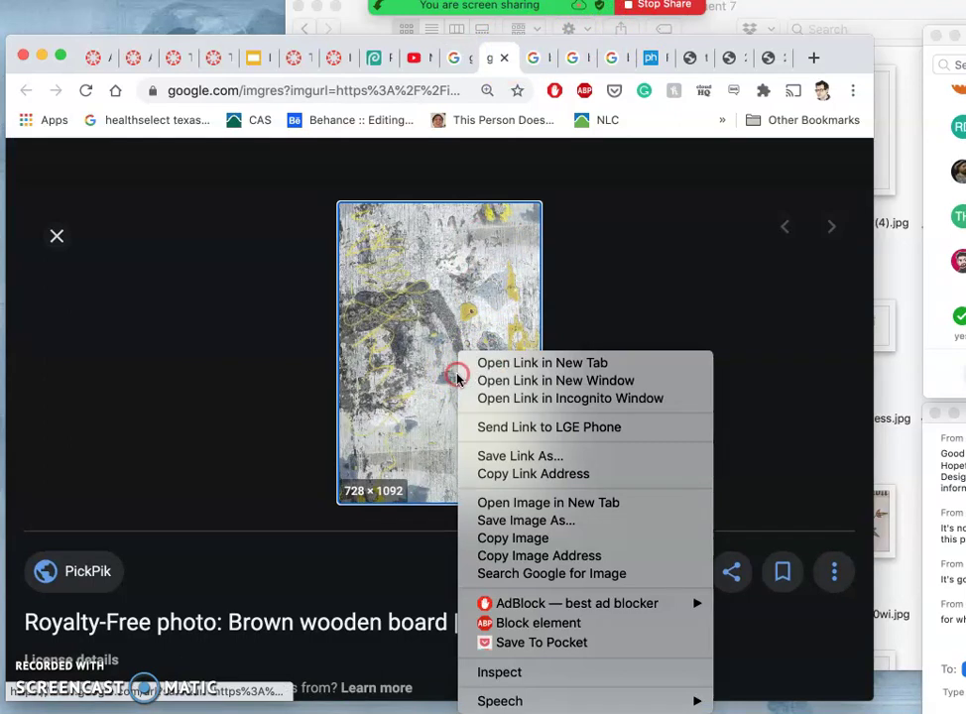
{"action": "left_click", "coordinate": [516, 504]}
{"action": "left_click", "coordinate": [472, 319]}
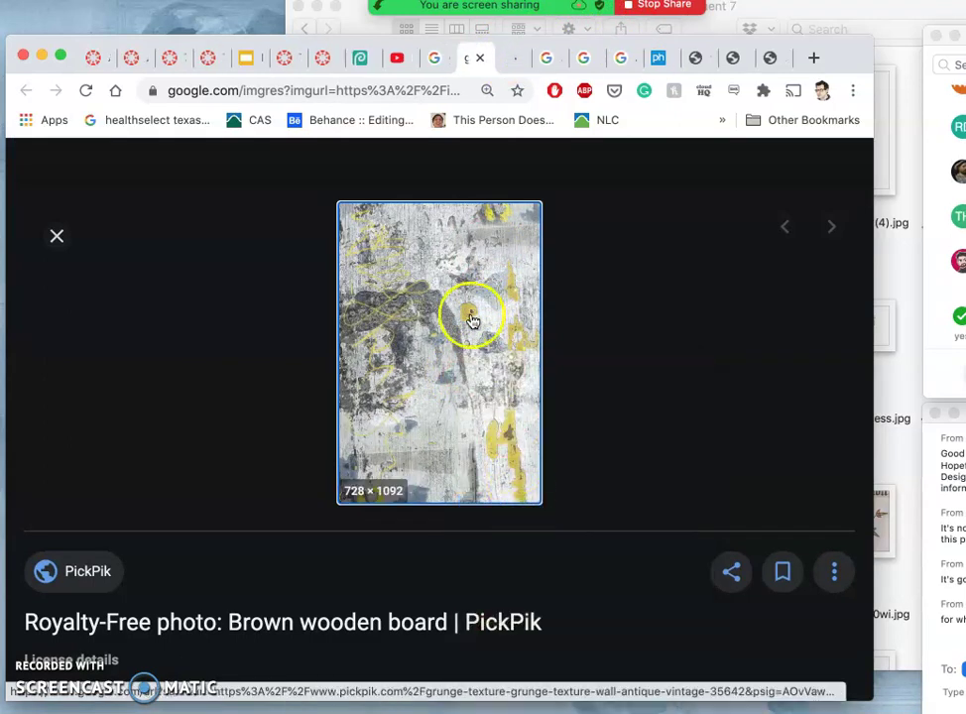
{"action": "left_click", "coordinate": [513, 59]}
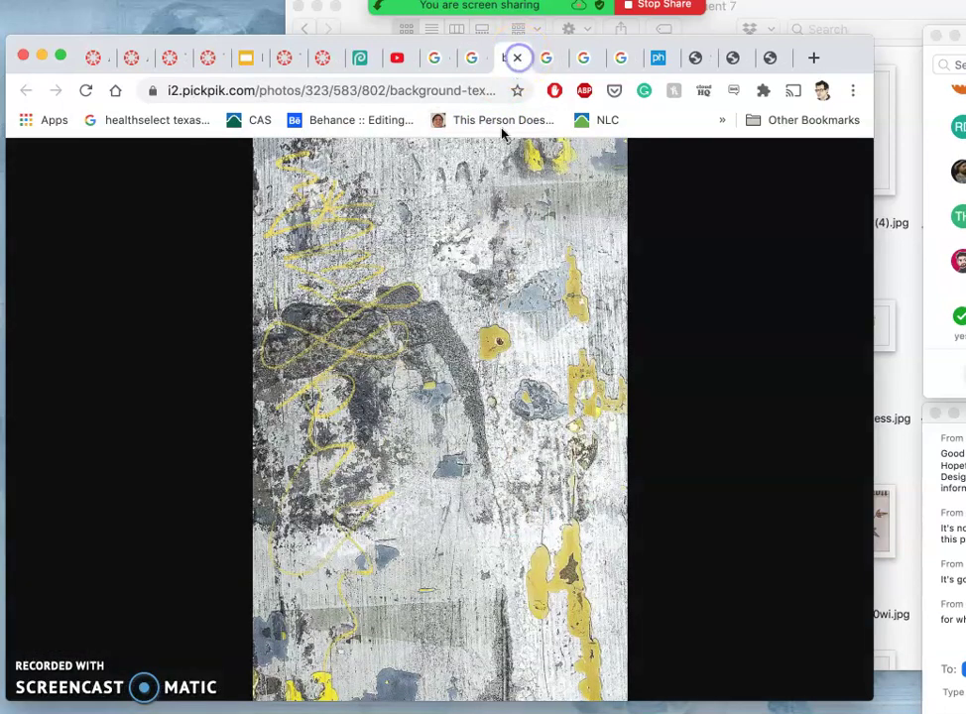
{"action": "left_click", "coordinate": [478, 326]}
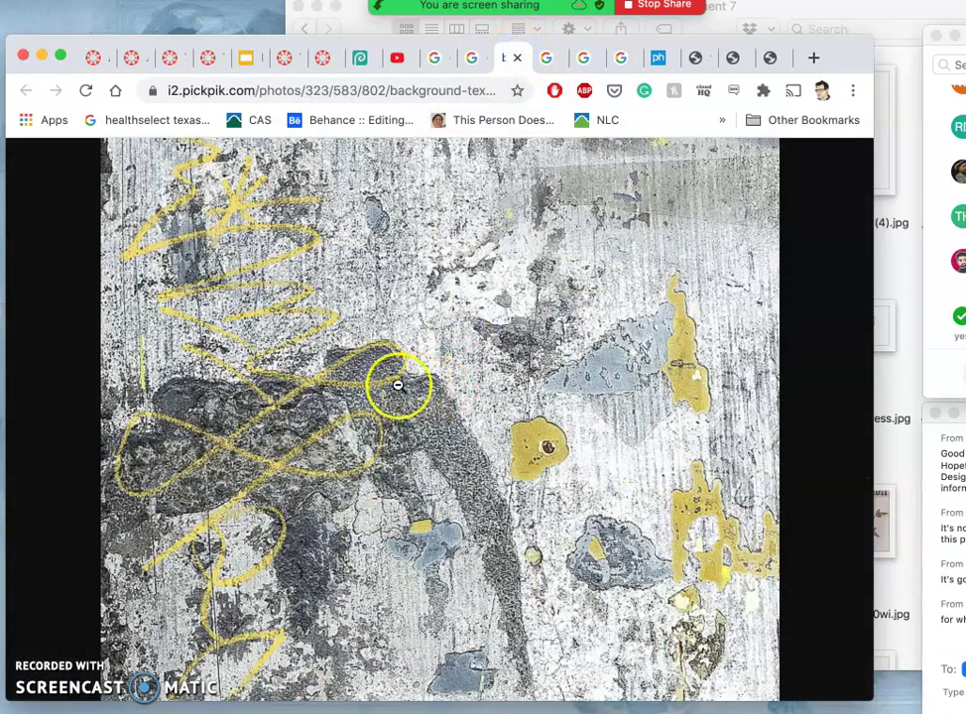
{"action": "left_click_drag", "start_coordinate": [846, 43], "coordinate": [729, 46]}
{"action": "left_click_drag", "start_coordinate": [408, 431], "coordinate": [769, 270]}
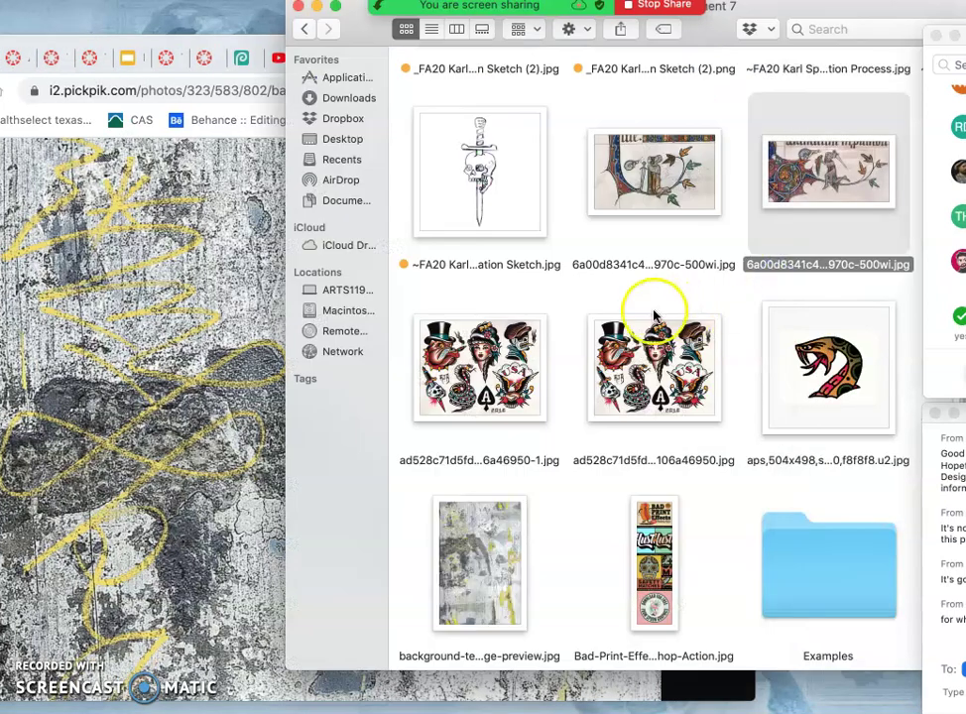
Step: Browse the Finder folders, peek into Examples and back, then show the desktop with F11
{"action": "scroll", "coordinate": [654, 316], "scroll_direction": "down", "scroll_amount": 1}
{"action": "scroll", "coordinate": [552, 479], "scroll_direction": "down", "scroll_amount": 3}
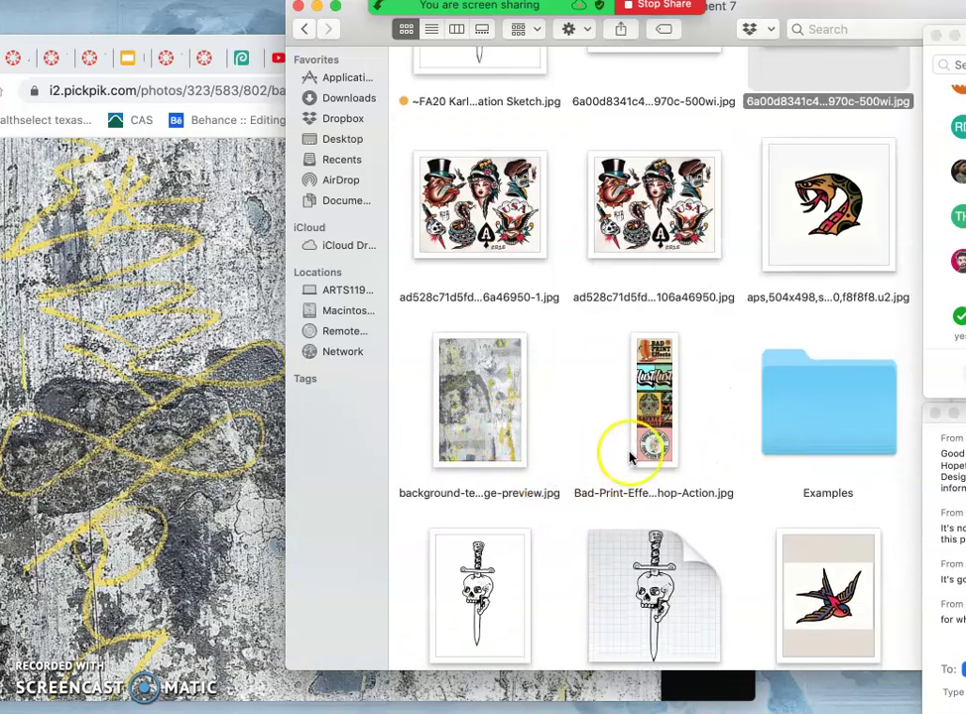
{"action": "scroll", "coordinate": [626, 454], "scroll_direction": "down", "scroll_amount": 3}
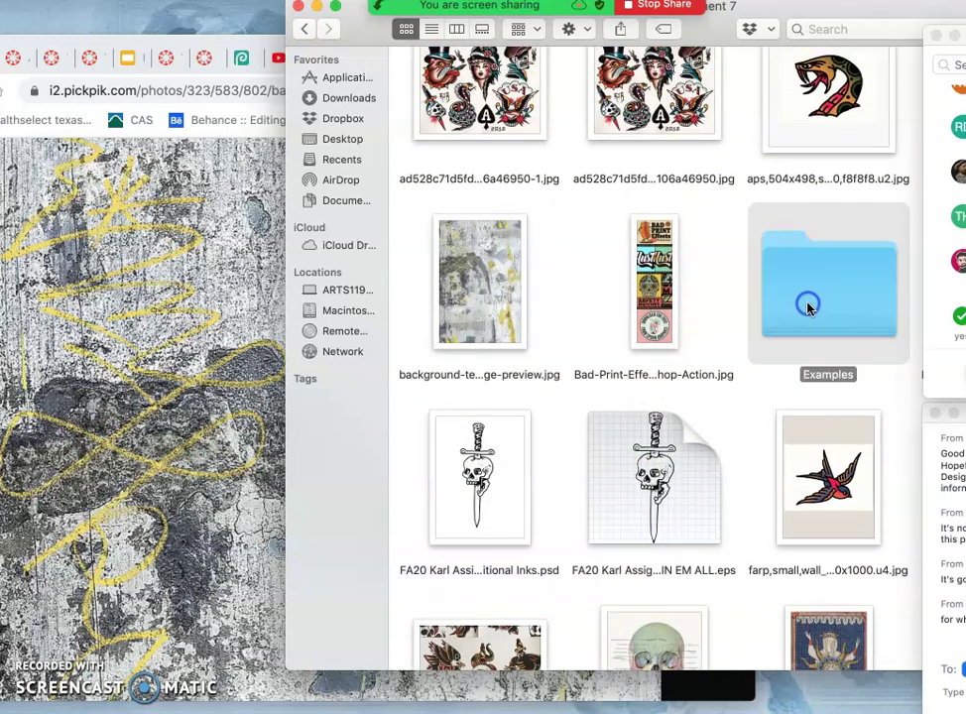
{"action": "double_click", "coordinate": [805, 307]}
{"action": "left_click", "coordinate": [304, 31]}
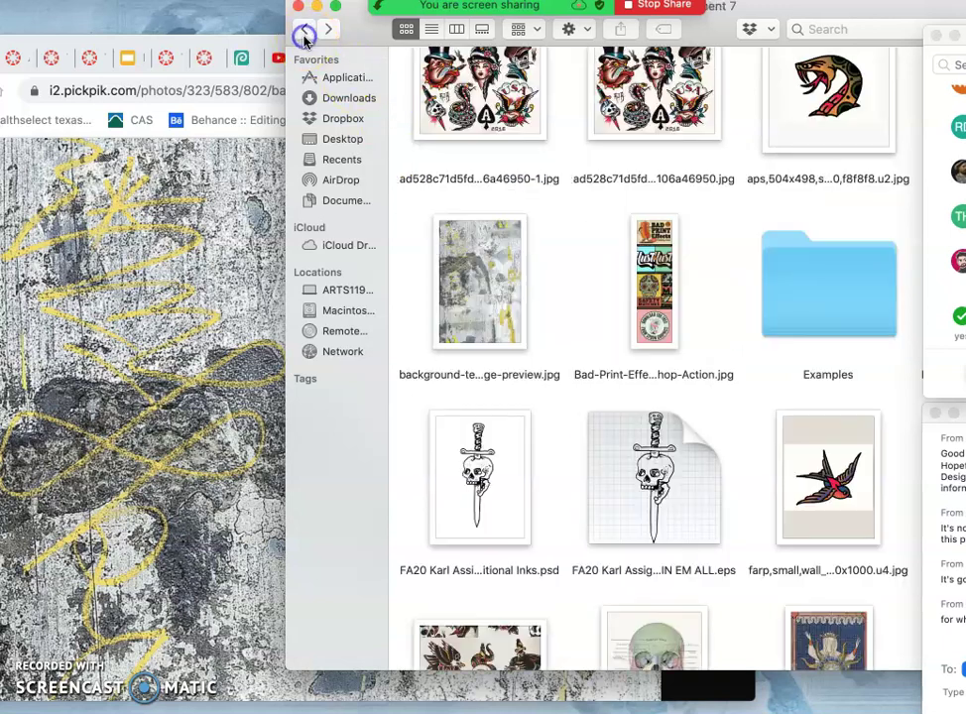
{"action": "key", "text": "F11"}
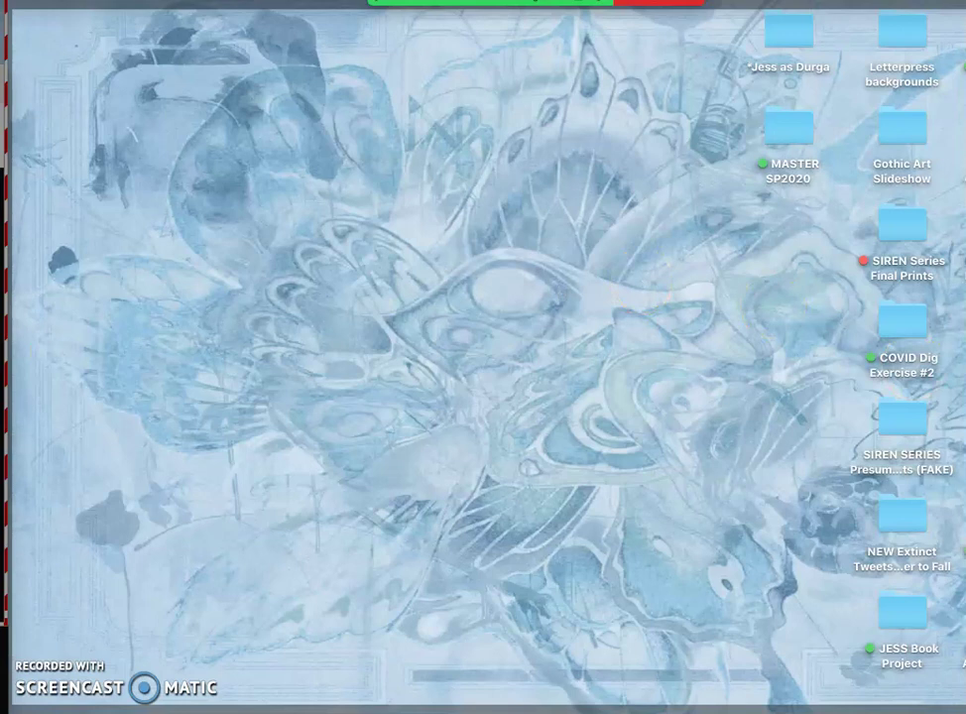
Step: Open the ~Ink Stamp Textures PNG folder, select 7.png, and bring the wall texture photo forward
{"action": "key", "text": "F11"}
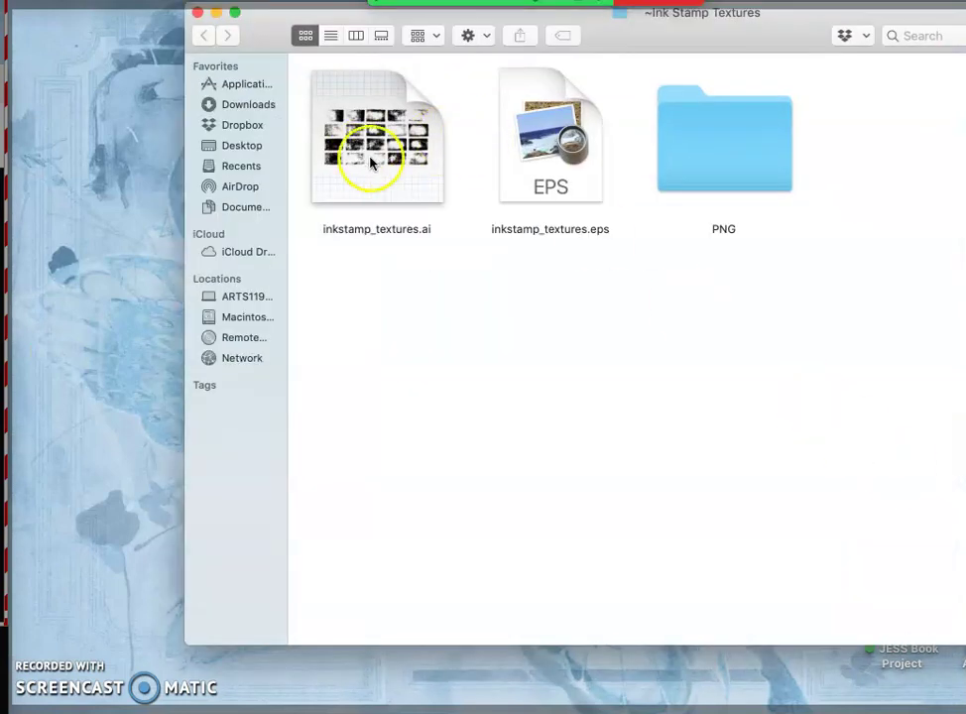
{"action": "double_click", "coordinate": [710, 162]}
{"action": "scroll", "coordinate": [689, 309], "scroll_direction": "down", "scroll_amount": 5}
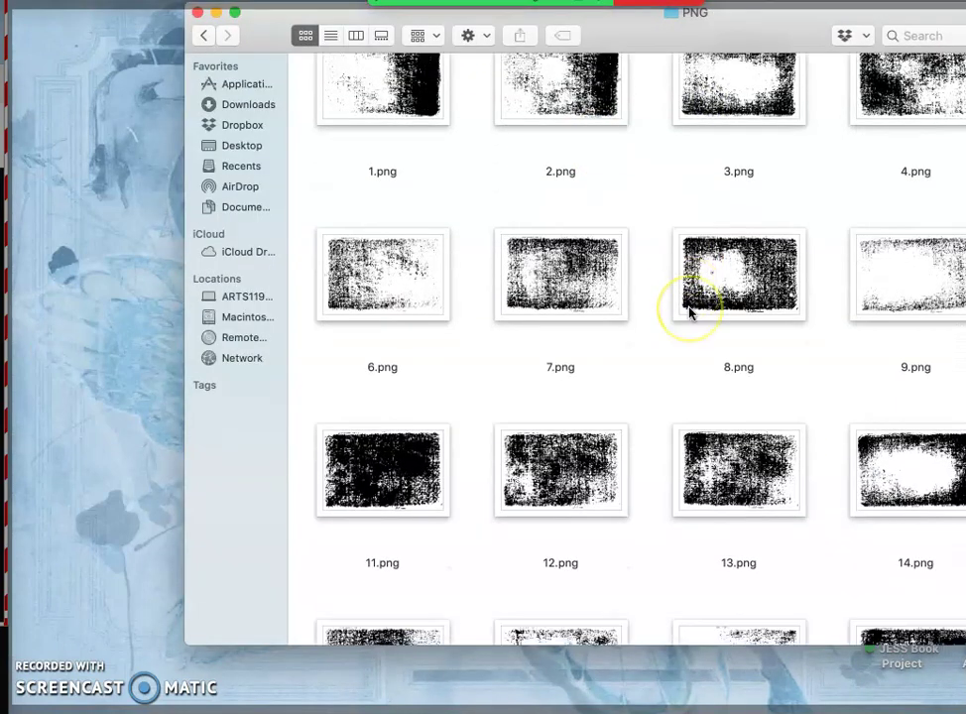
{"action": "scroll", "coordinate": [689, 309], "scroll_direction": "up", "scroll_amount": 4}
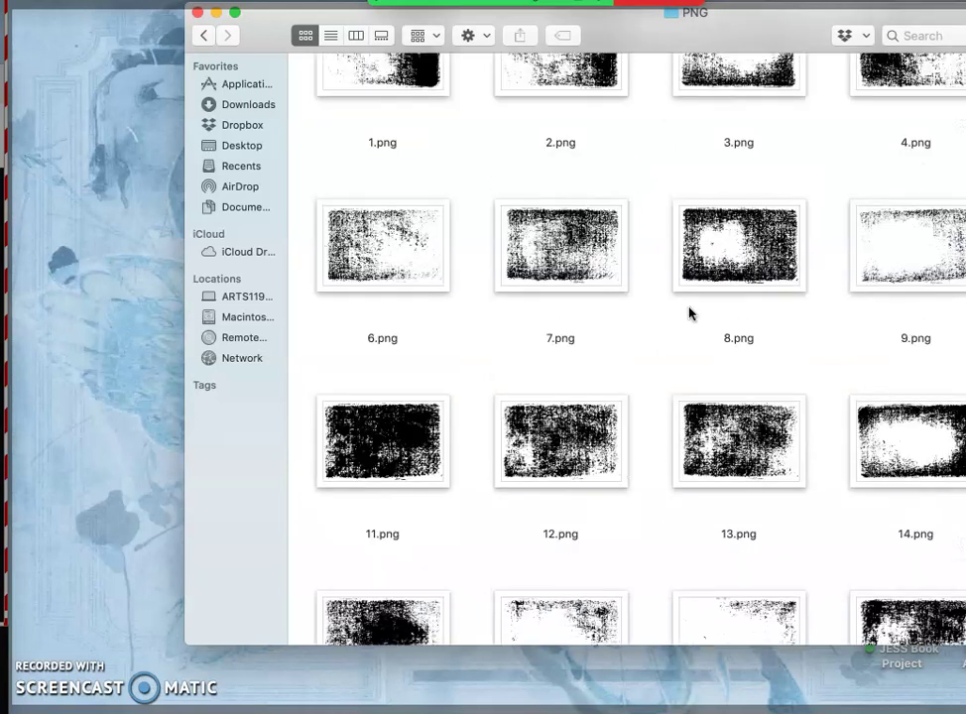
{"action": "left_click", "coordinate": [580, 306]}
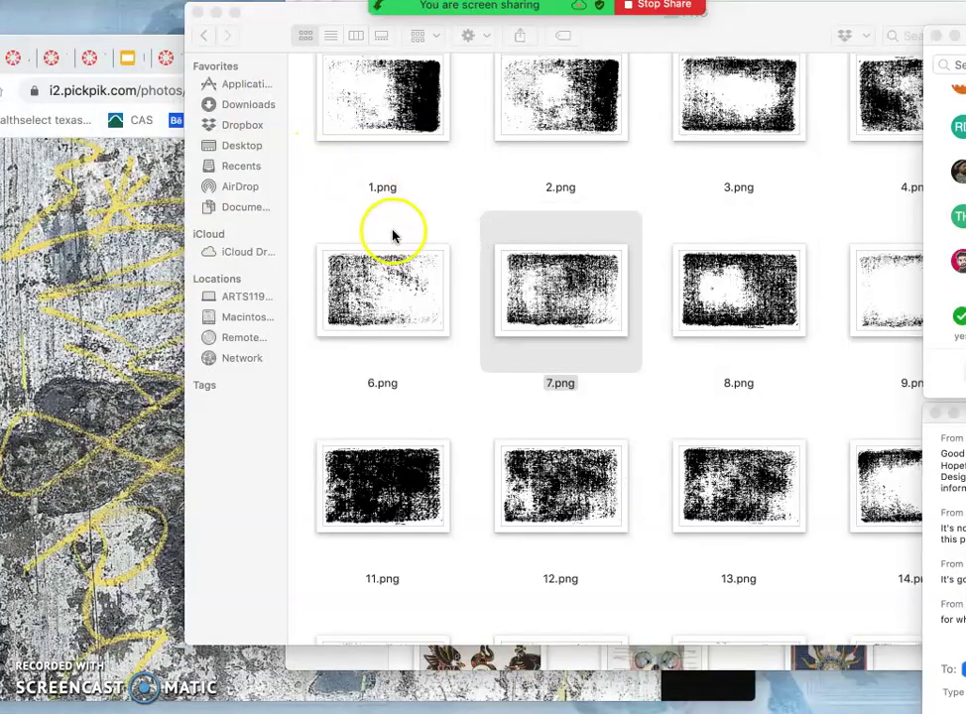
{"action": "scroll", "coordinate": [518, 286], "scroll_direction": "up", "scroll_amount": 2}
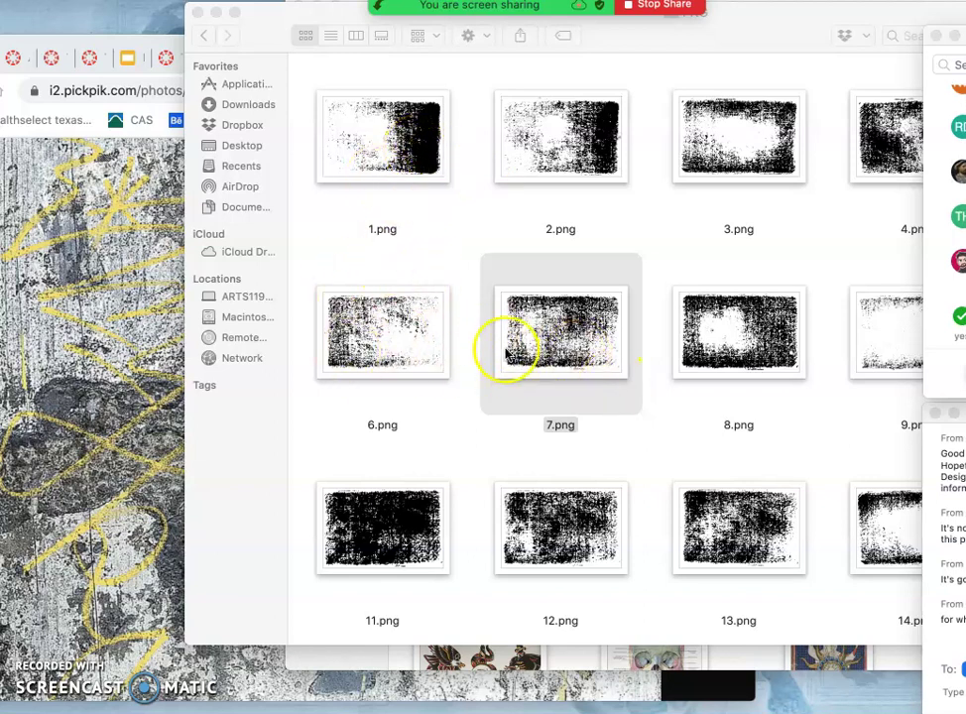
{"action": "left_click", "coordinate": [123, 318]}
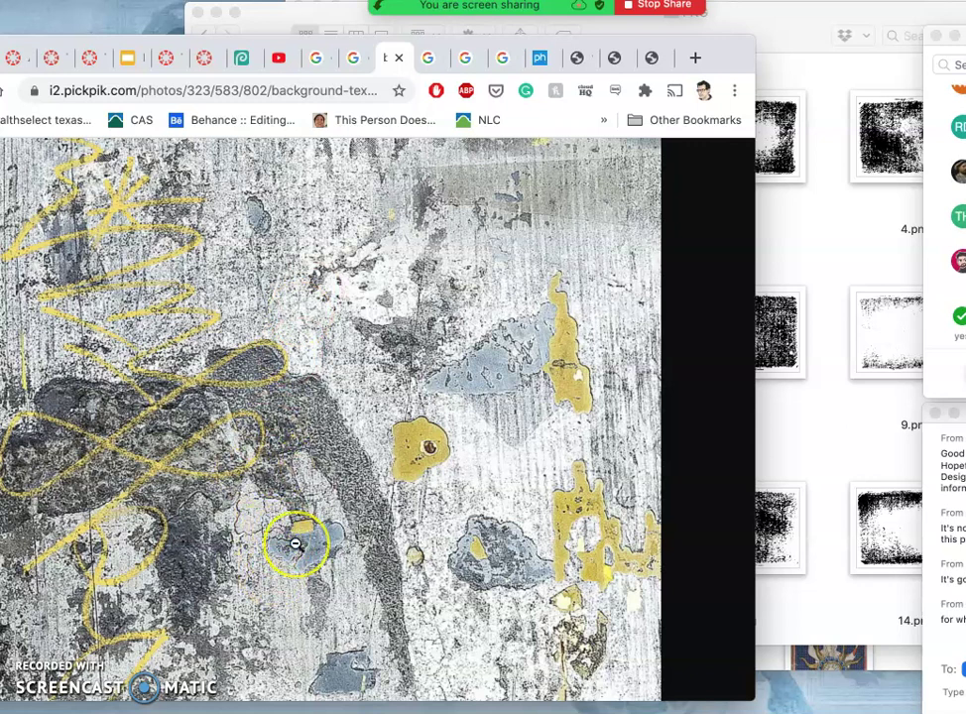
Step: Zoom the Chrome page out and minimize the ink stamp PNG Finder window
{"action": "key", "text": "super+minus"}
{"action": "key", "text": "super+minus"}
{"action": "key", "text": "super+minus"}
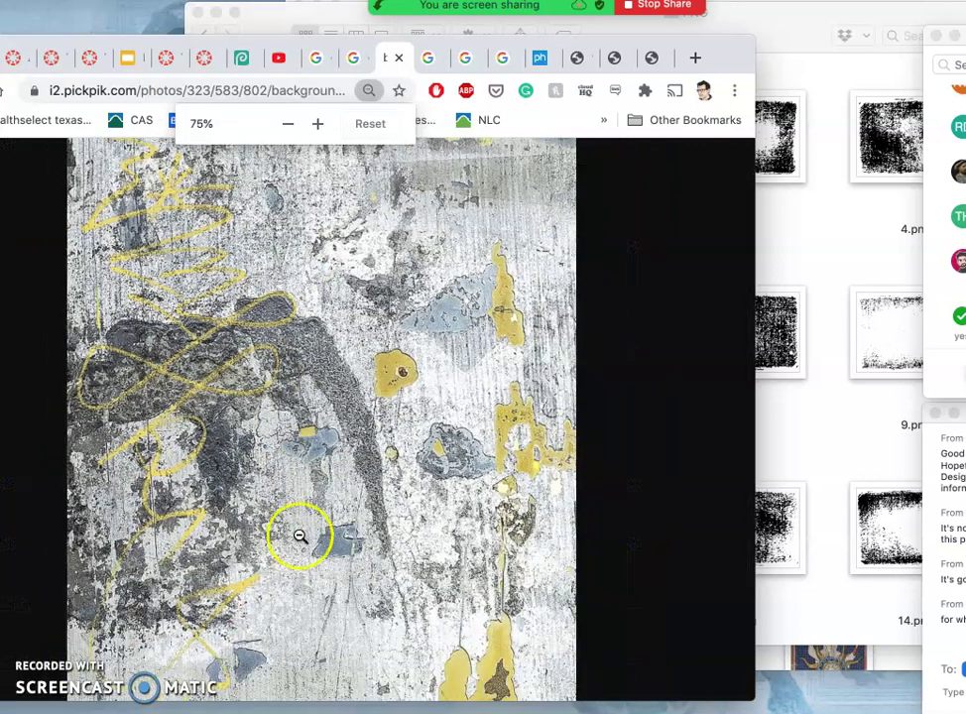
{"action": "left_click", "coordinate": [813, 245]}
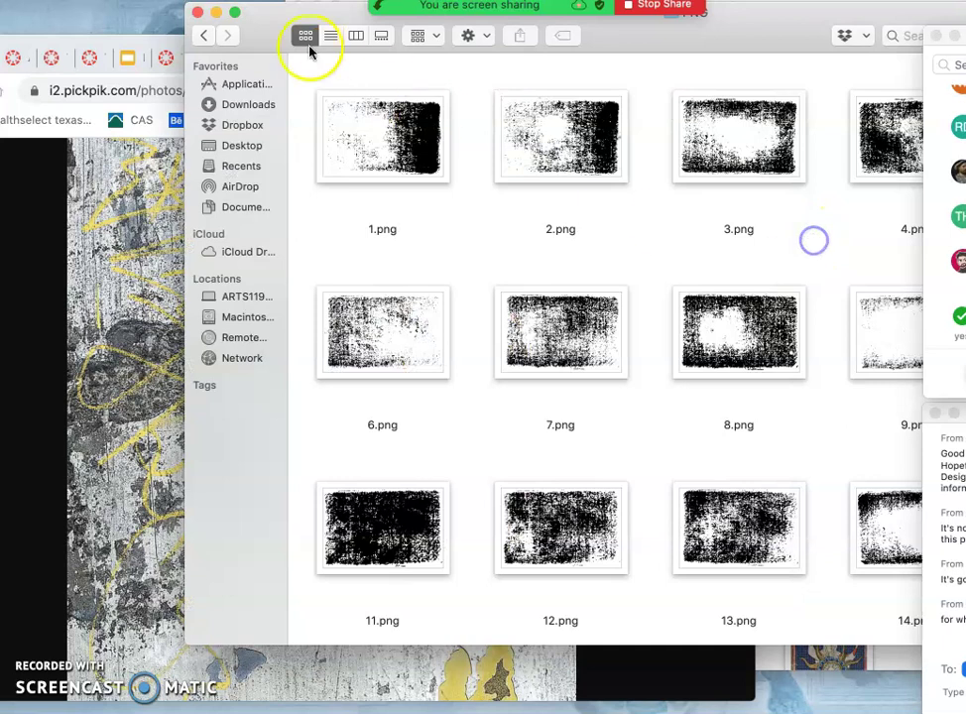
{"action": "left_click", "coordinate": [217, 13]}
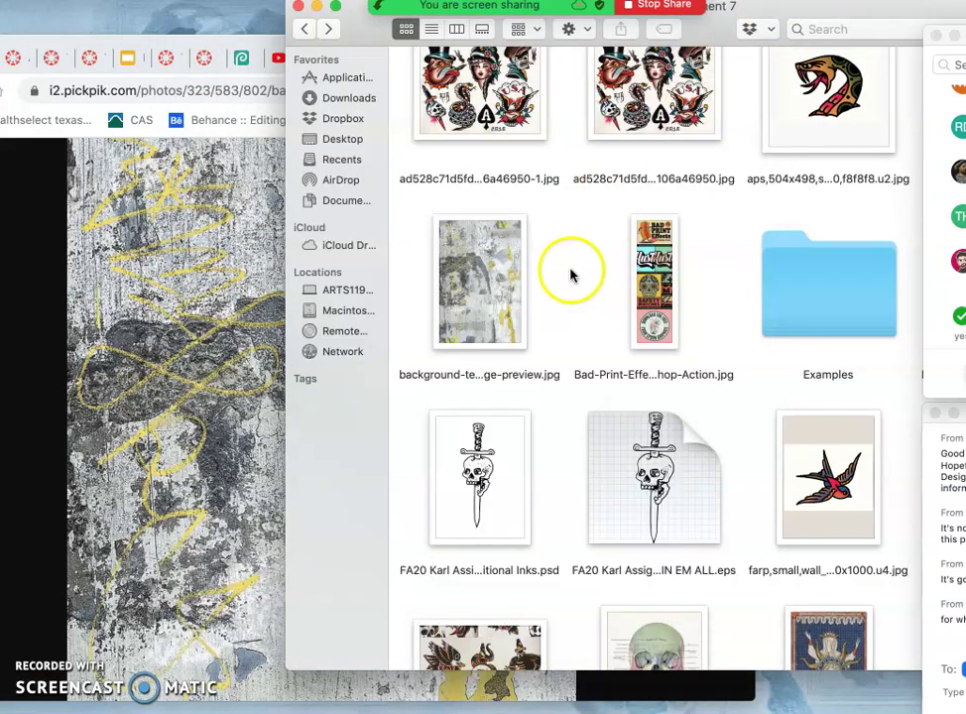
Step: Preview the il_340x270 tattoo flash sheet, close it, and return to the Photopea file
{"action": "scroll", "coordinate": [530, 397], "scroll_direction": "down", "scroll_amount": 3}
{"action": "scroll", "coordinate": [531, 397], "scroll_direction": "down", "scroll_amount": 2}
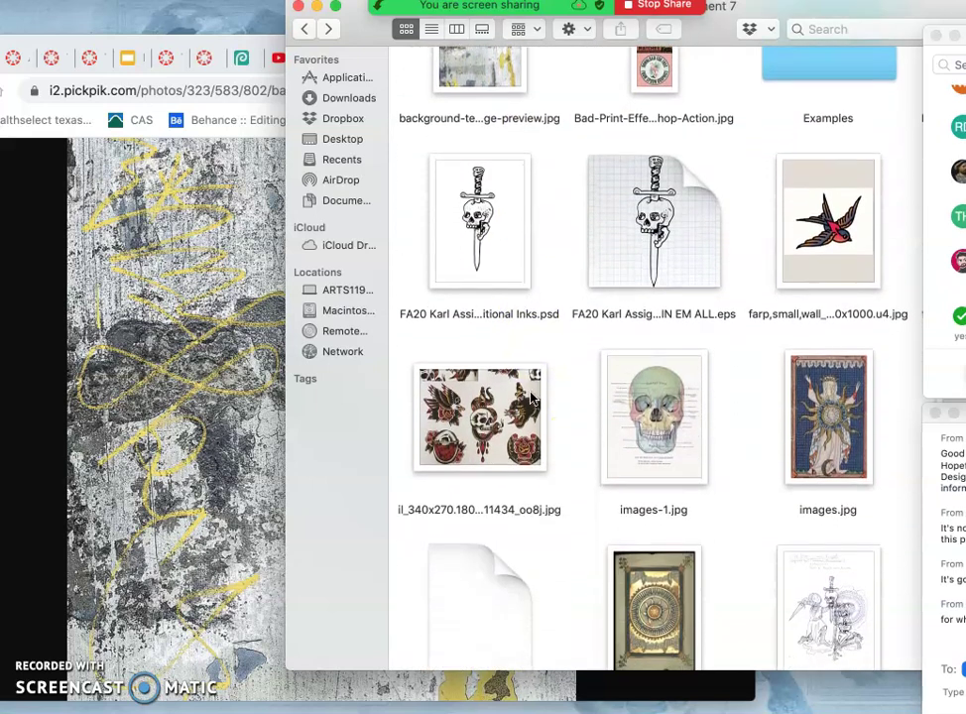
{"action": "left_click", "coordinate": [502, 395]}
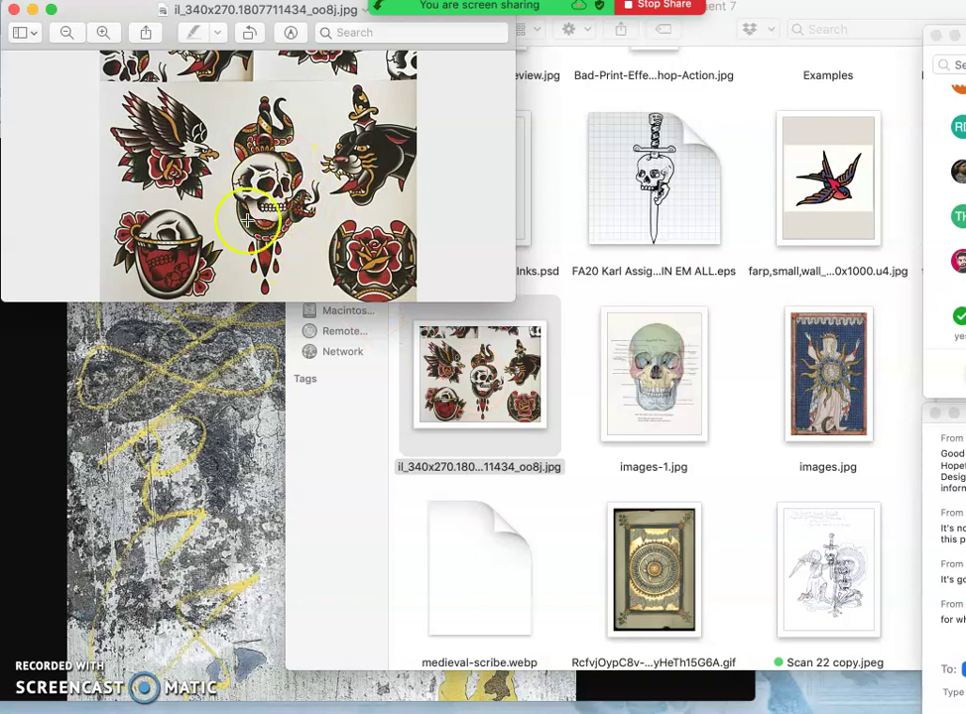
{"action": "left_click", "coordinate": [15, 16]}
{"action": "left_click", "coordinate": [153, 227]}
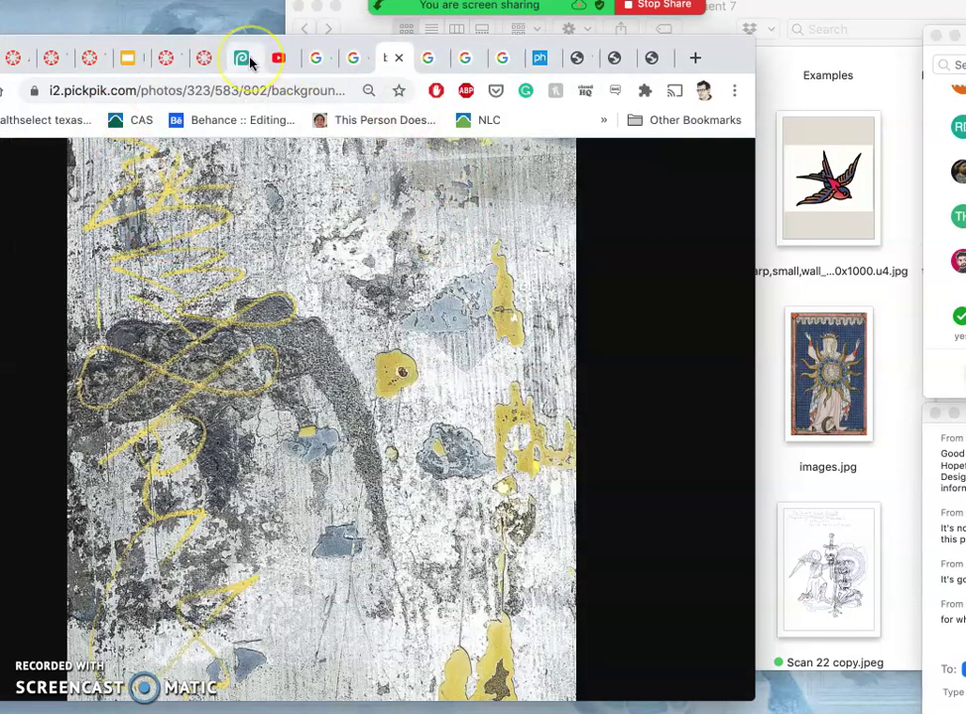
{"action": "left_click", "coordinate": [250, 61]}
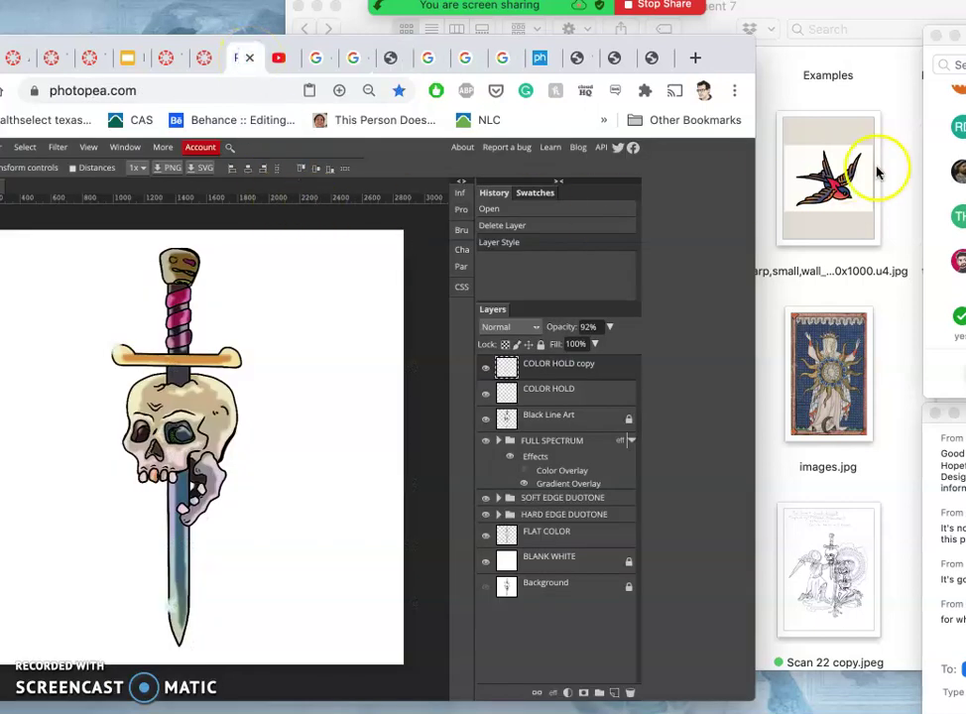
{"action": "left_click", "coordinate": [876, 109]}
{"action": "scroll", "coordinate": [578, 200], "scroll_direction": "down", "scroll_amount": 10}
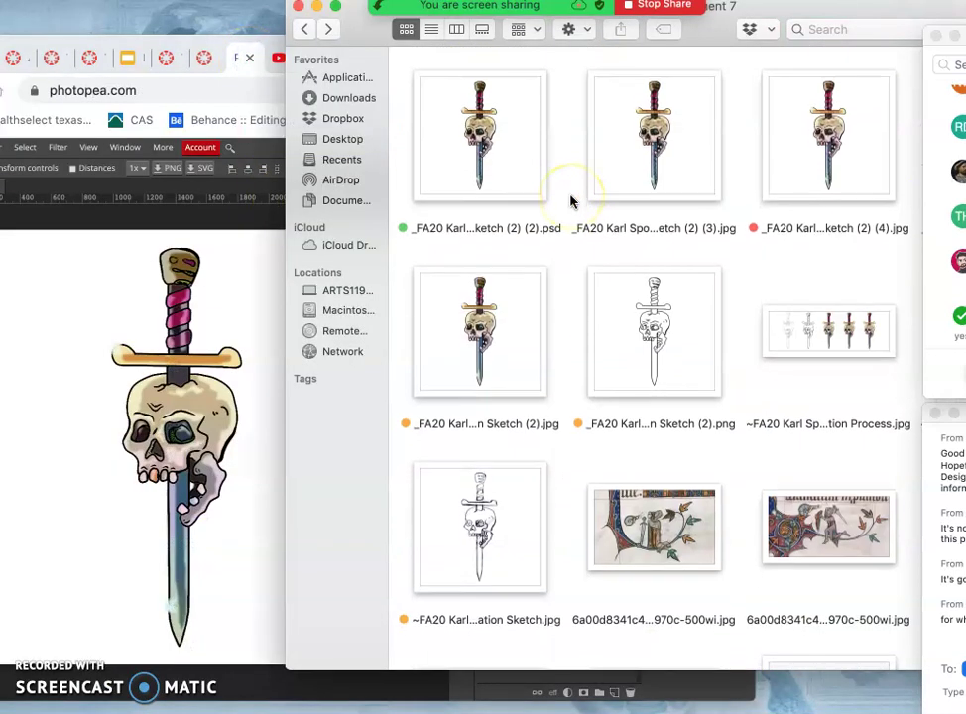
{"action": "left_click", "coordinate": [306, 30]}
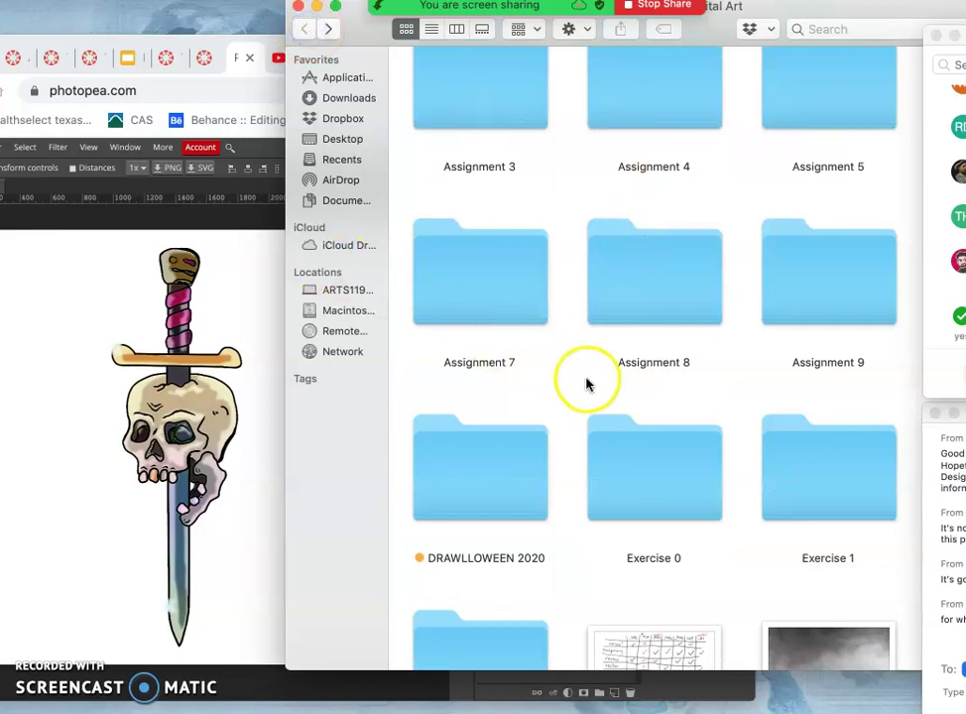
{"action": "double_click", "coordinate": [505, 295]}
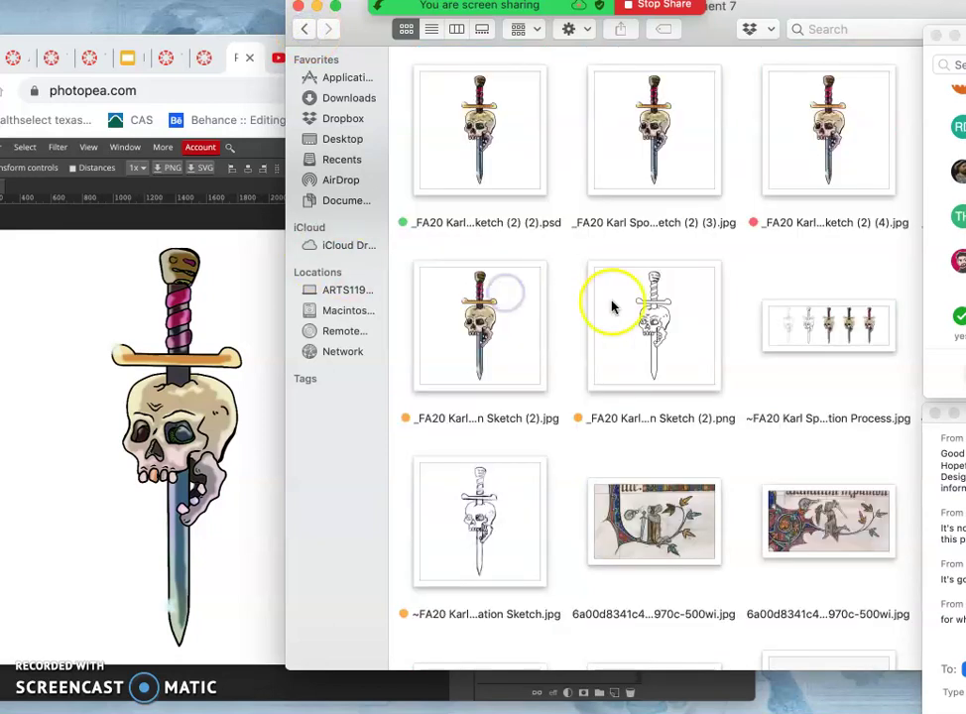
{"action": "scroll", "coordinate": [609, 302], "scroll_direction": "down", "scroll_amount": 5}
{"action": "scroll", "coordinate": [635, 359], "scroll_direction": "down", "scroll_amount": 5}
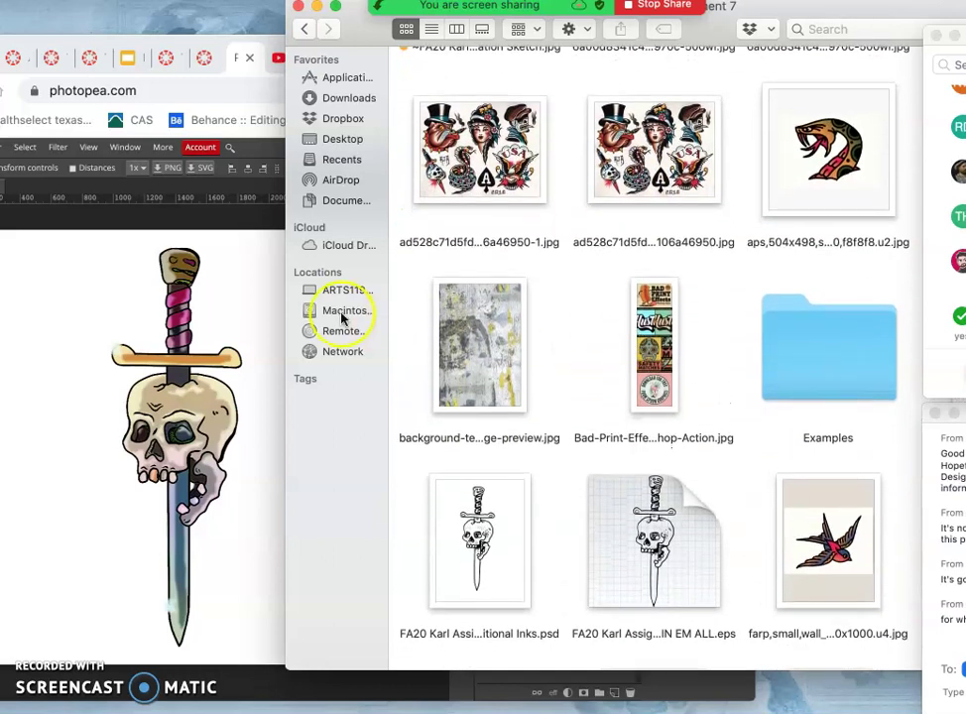
{"action": "left_click", "coordinate": [218, 288]}
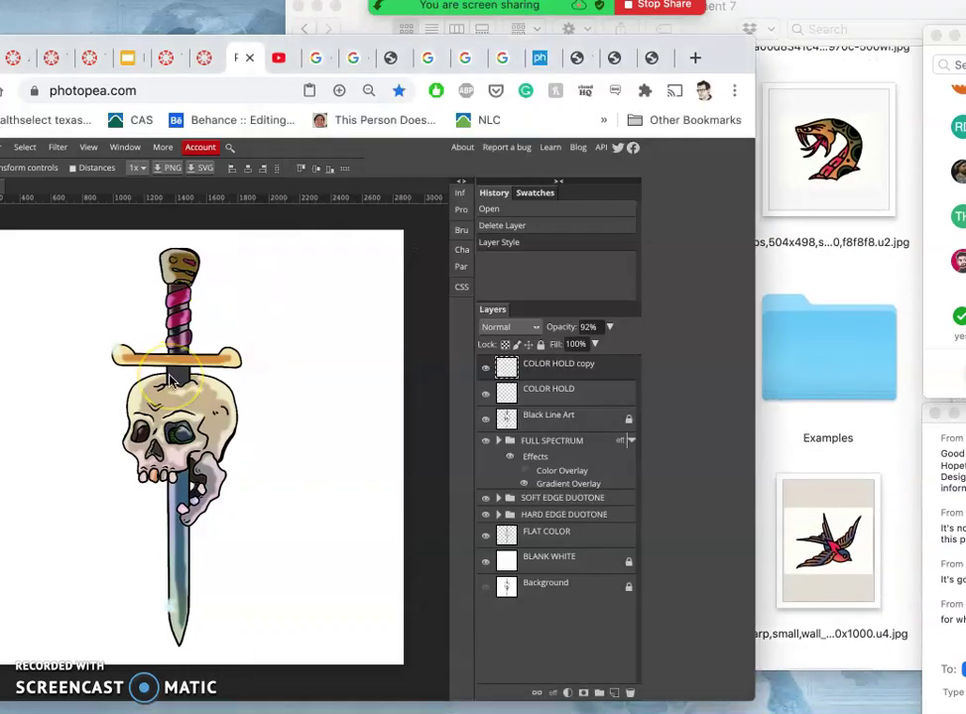
{"action": "left_click_drag", "start_coordinate": [733, 65], "coordinate": [882, 47]}
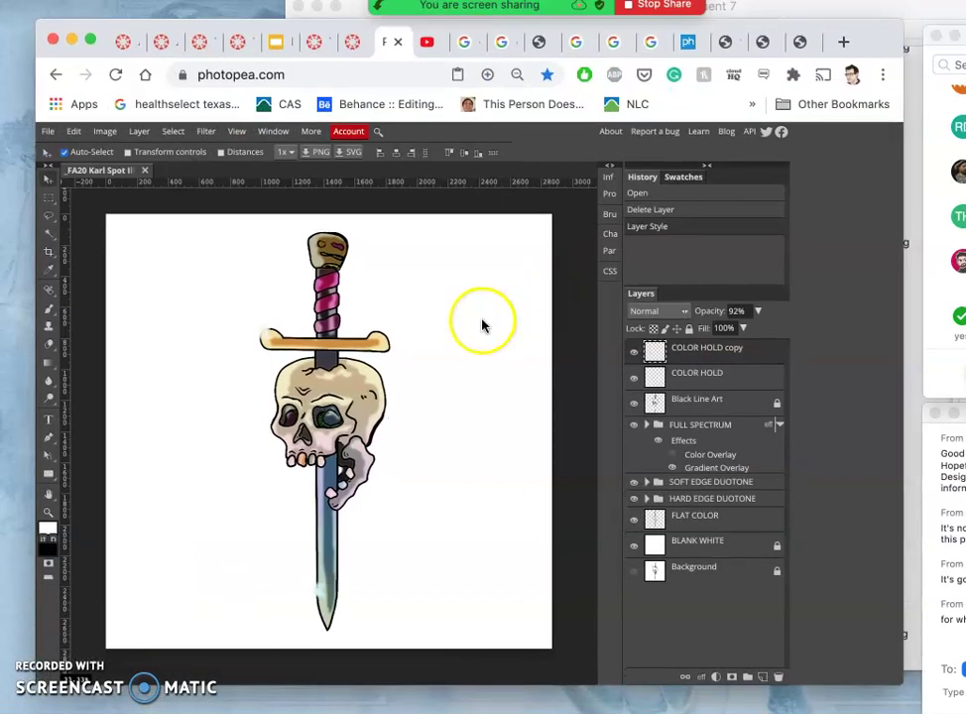
Step: Resize the canvas to 9.00 inches tall with the artwork anchored at the top
{"action": "left_click", "coordinate": [105, 130]}
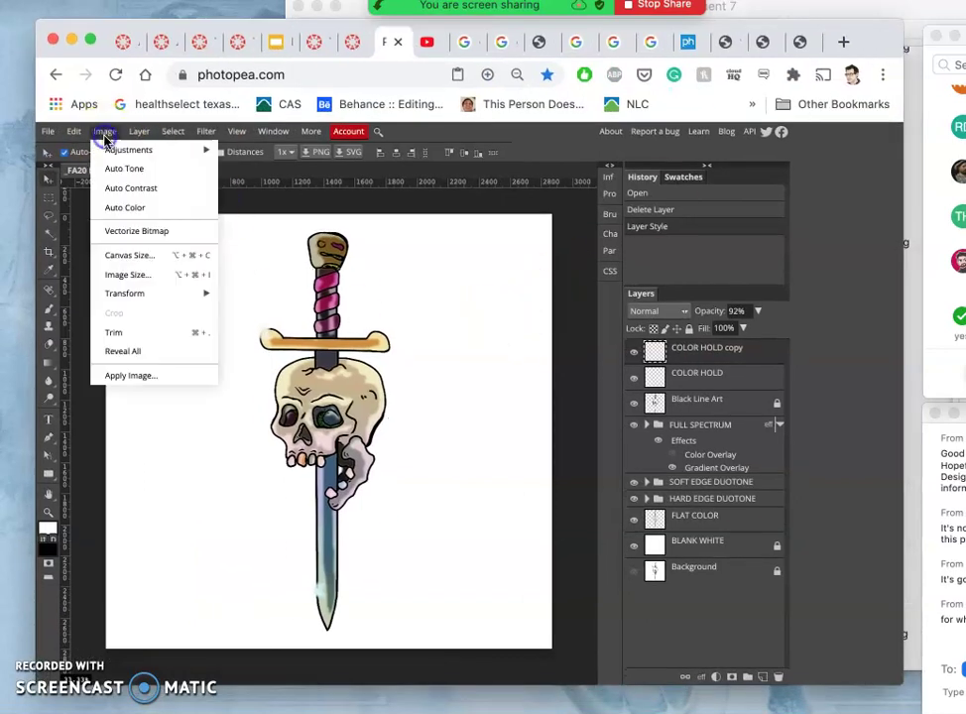
{"action": "left_click", "coordinate": [137, 254]}
{"action": "left_click", "coordinate": [182, 311]}
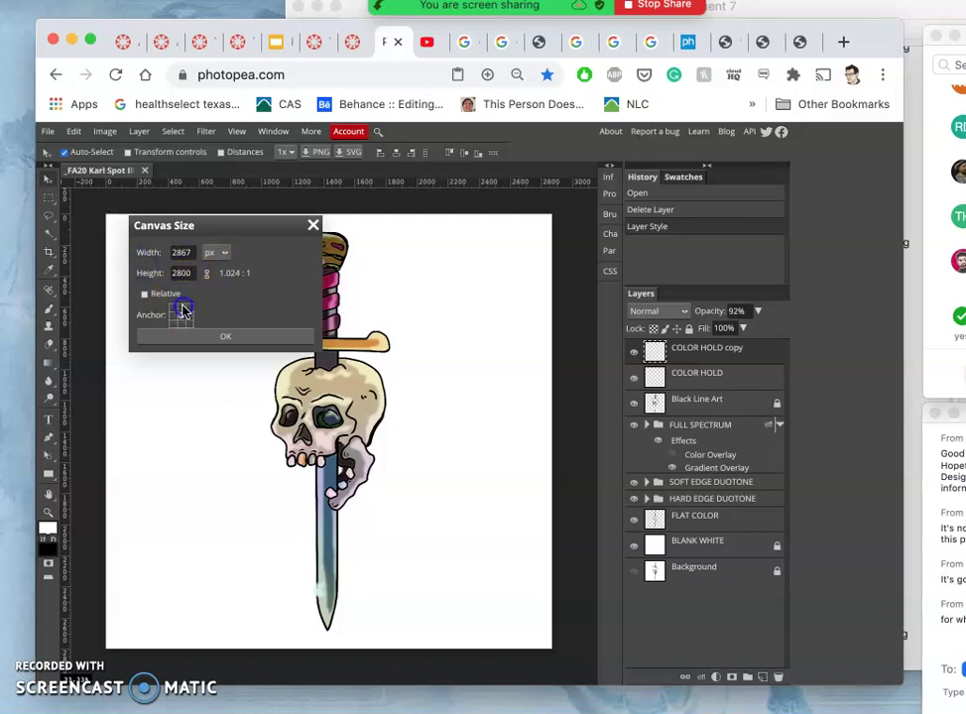
{"action": "left_click", "coordinate": [222, 251]}
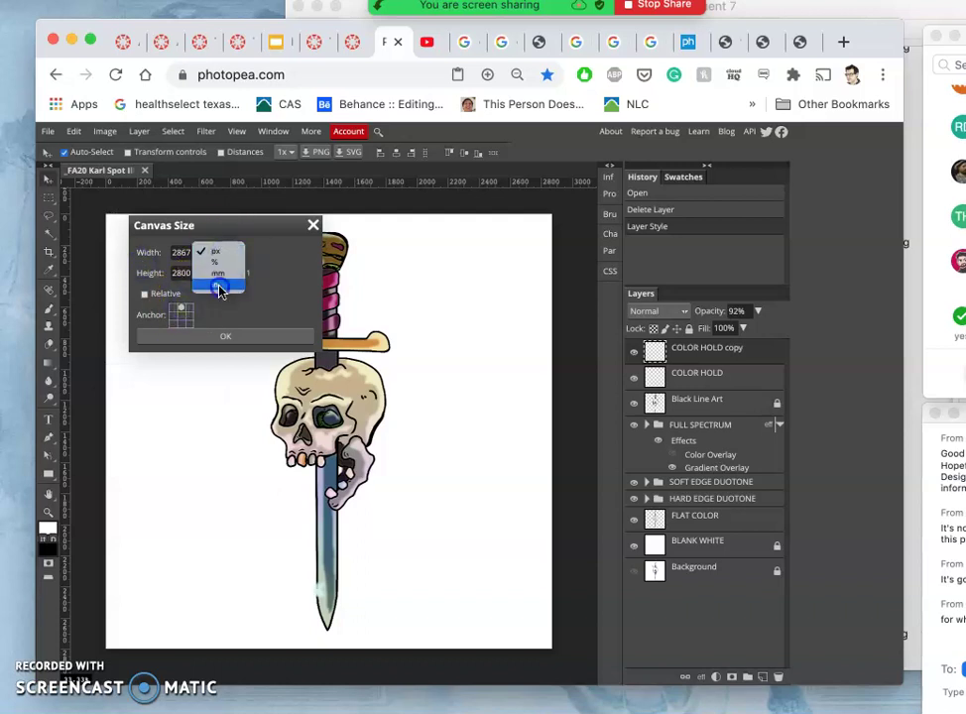
{"action": "left_click", "coordinate": [217, 282]}
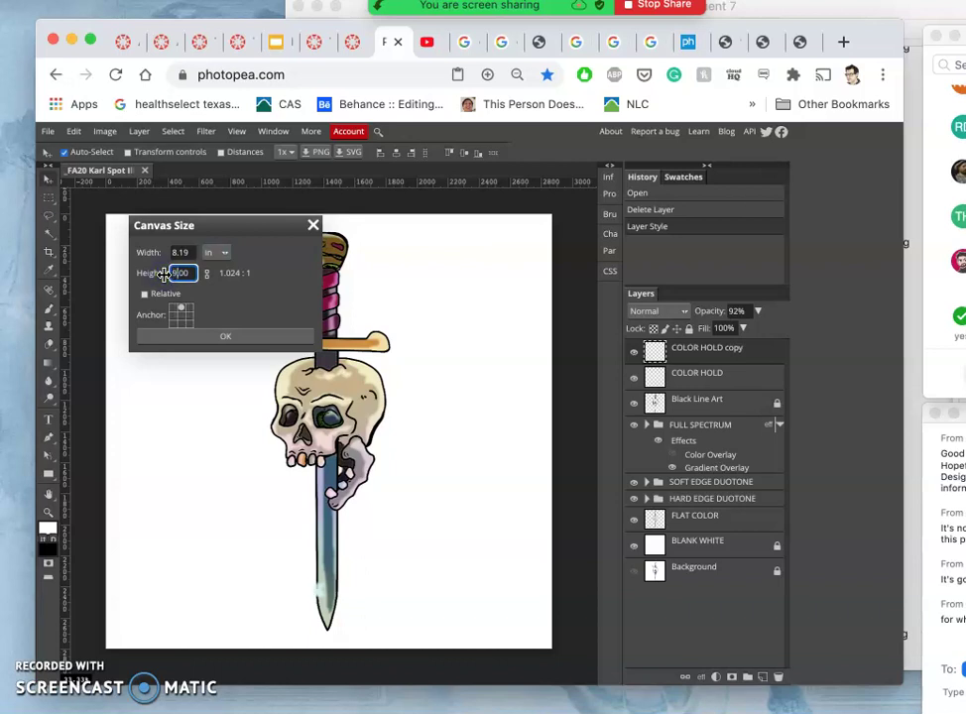
{"action": "left_click", "coordinate": [226, 339]}
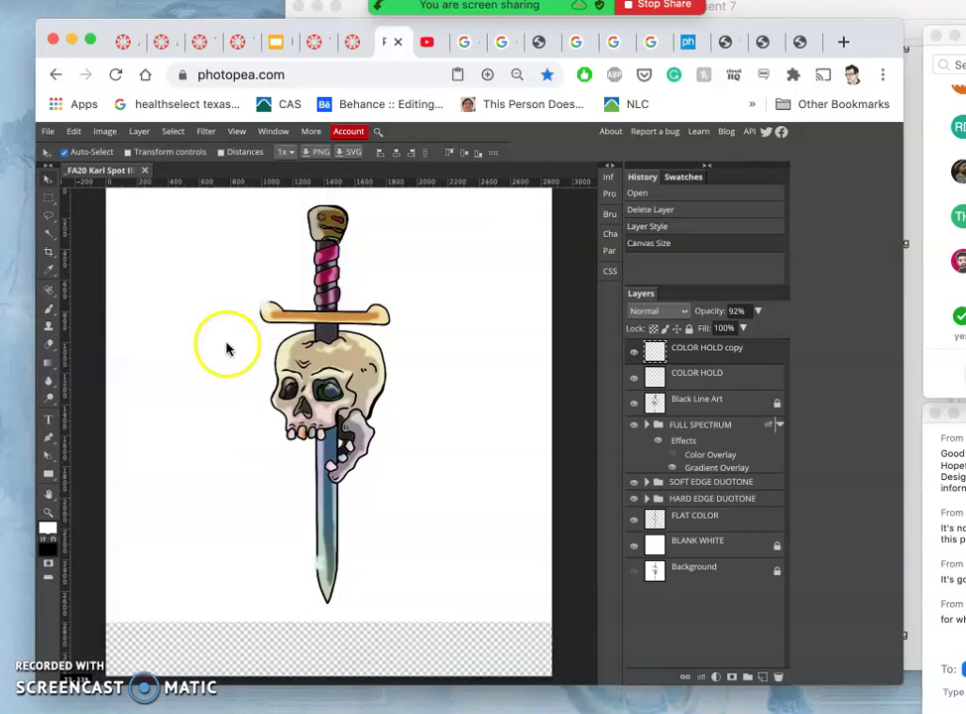
Step: Unlock the BLANK WHITE layer and fill it with gray
{"action": "double_click", "coordinate": [716, 545]}
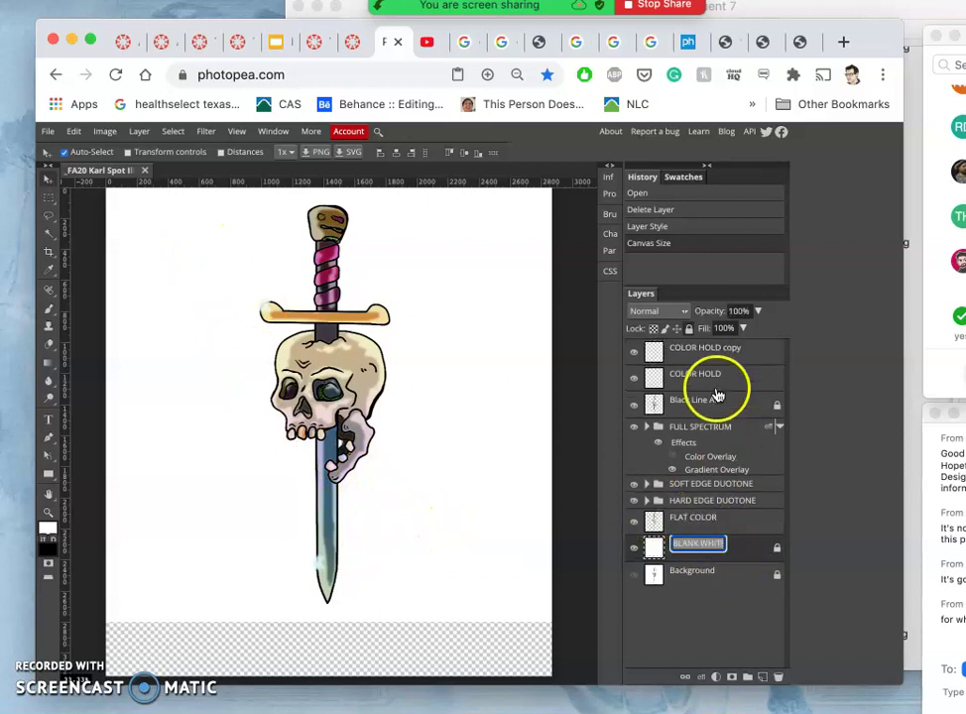
{"action": "left_click", "coordinate": [690, 330]}
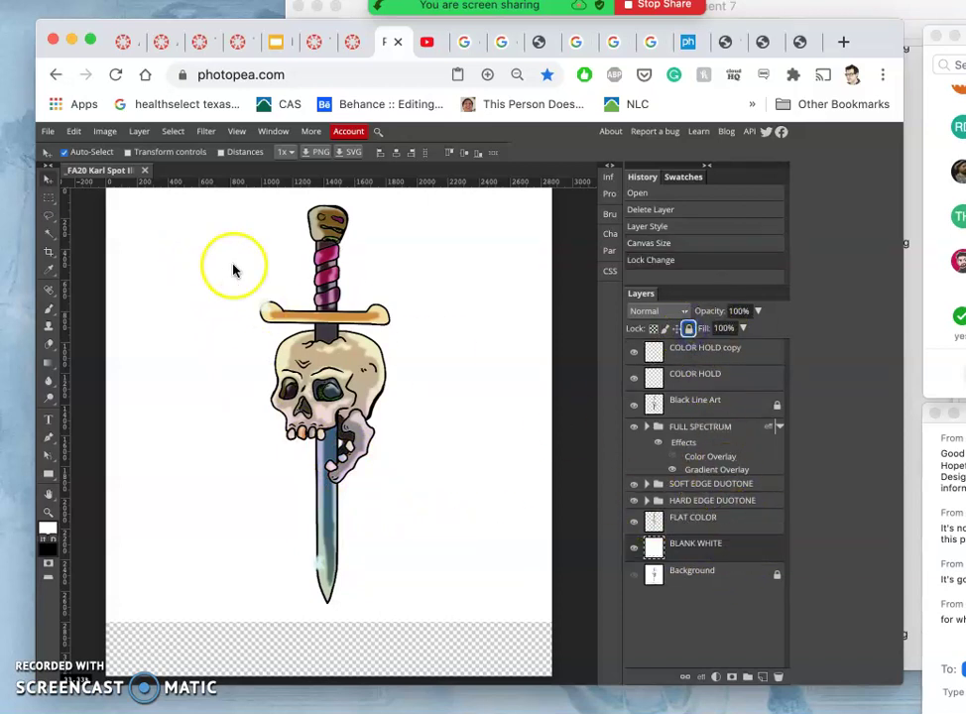
{"action": "left_click", "coordinate": [76, 131]}
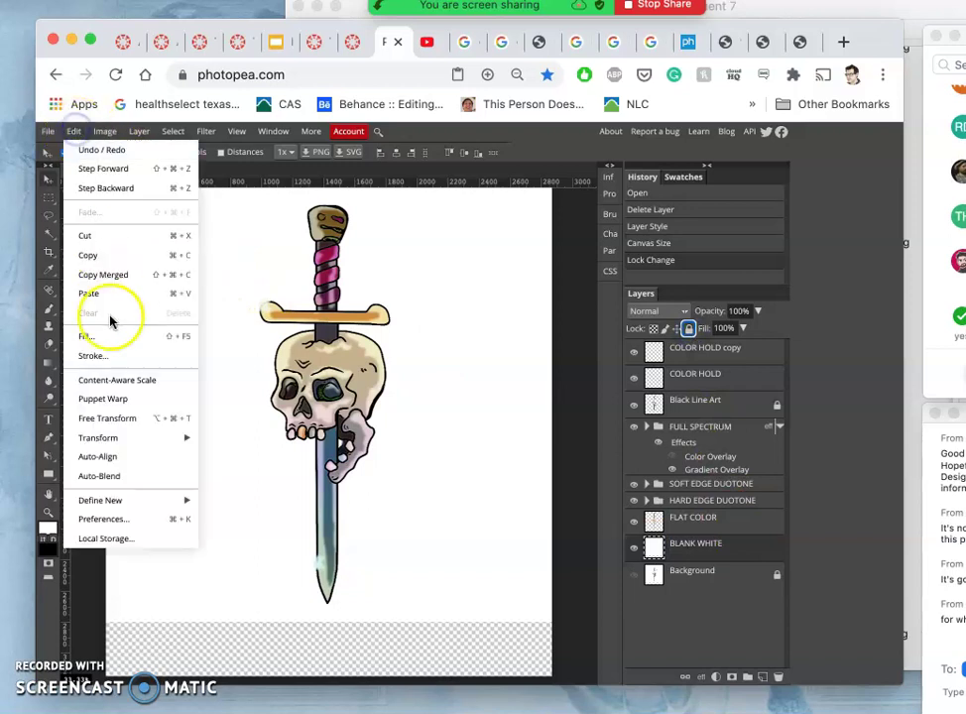
{"action": "left_click", "coordinate": [86, 335]}
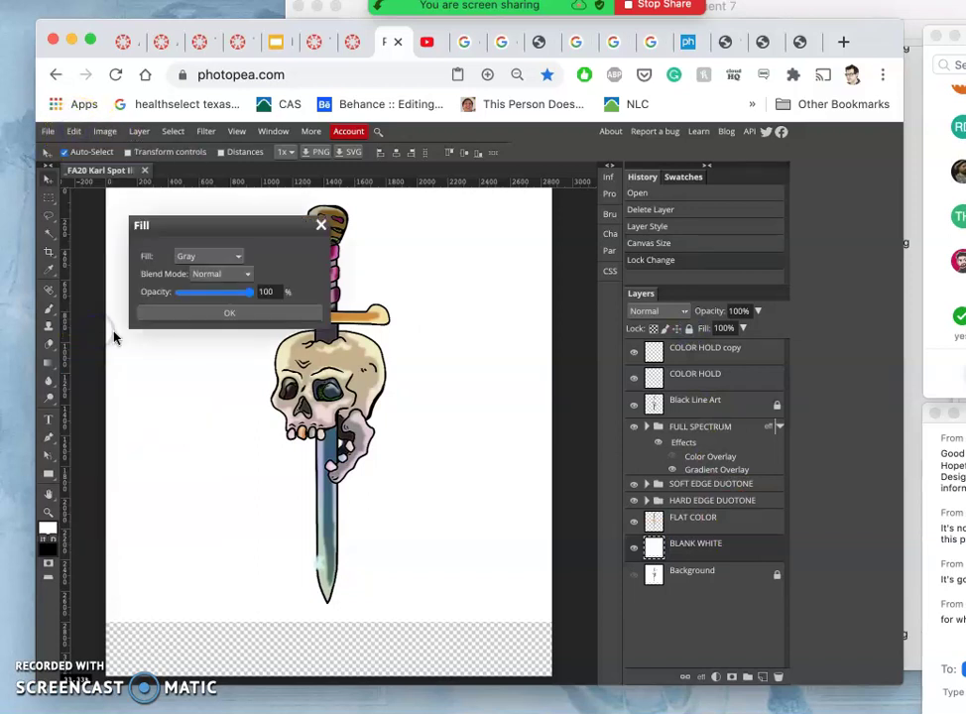
{"action": "left_click", "coordinate": [223, 315]}
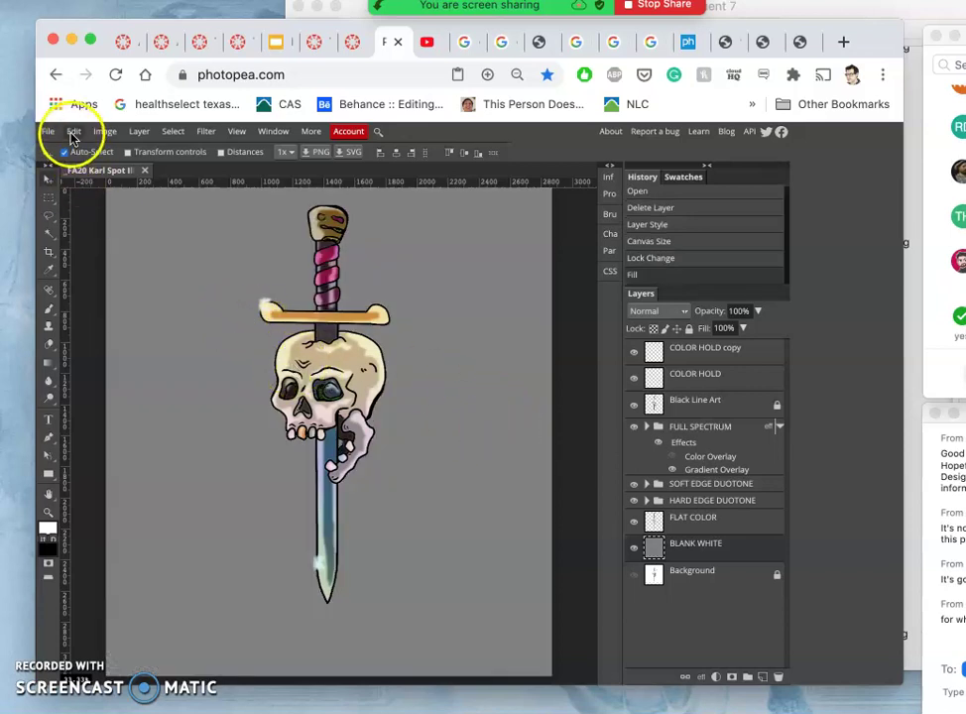
Step: Lock the BLANK WHITE layer again
{"action": "left_click", "coordinate": [73, 132]}
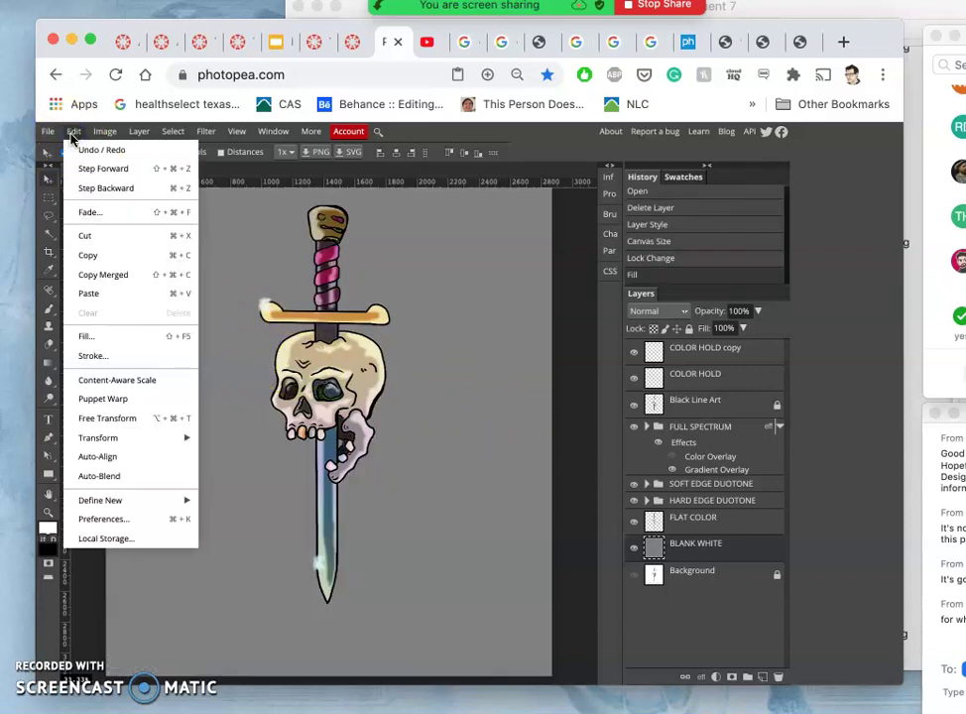
{"action": "left_click", "coordinate": [715, 545]}
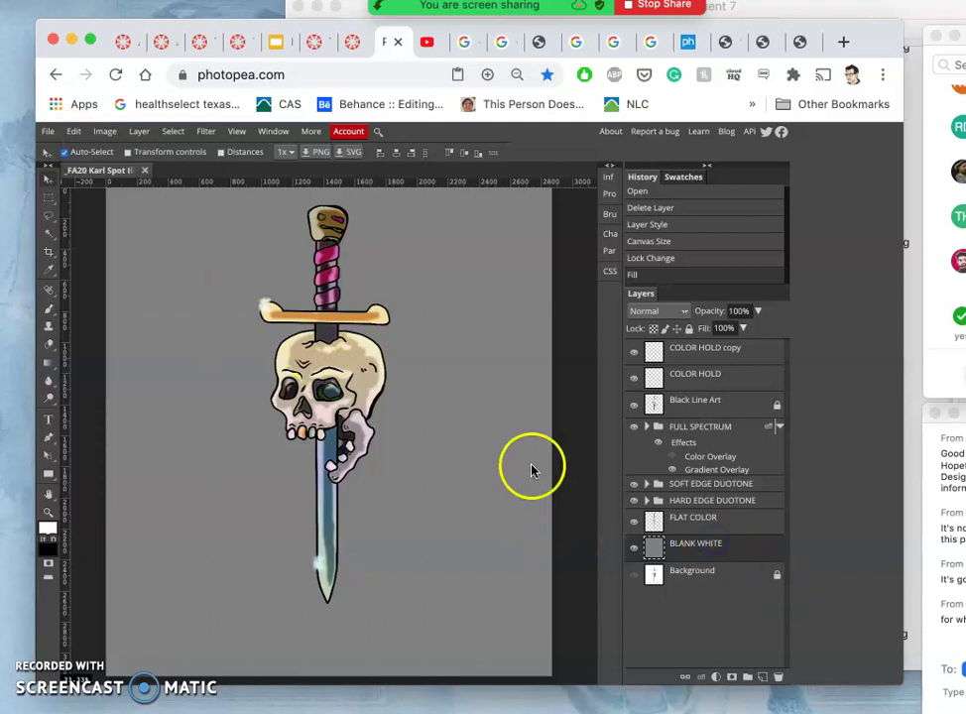
{"action": "left_click", "coordinate": [689, 328]}
Step: Add a new empty Layer 1 at the top and lasso a drip shape at the sword tip
{"action": "scroll", "coordinate": [417, 458], "scroll_direction": "up", "scroll_amount": 5}
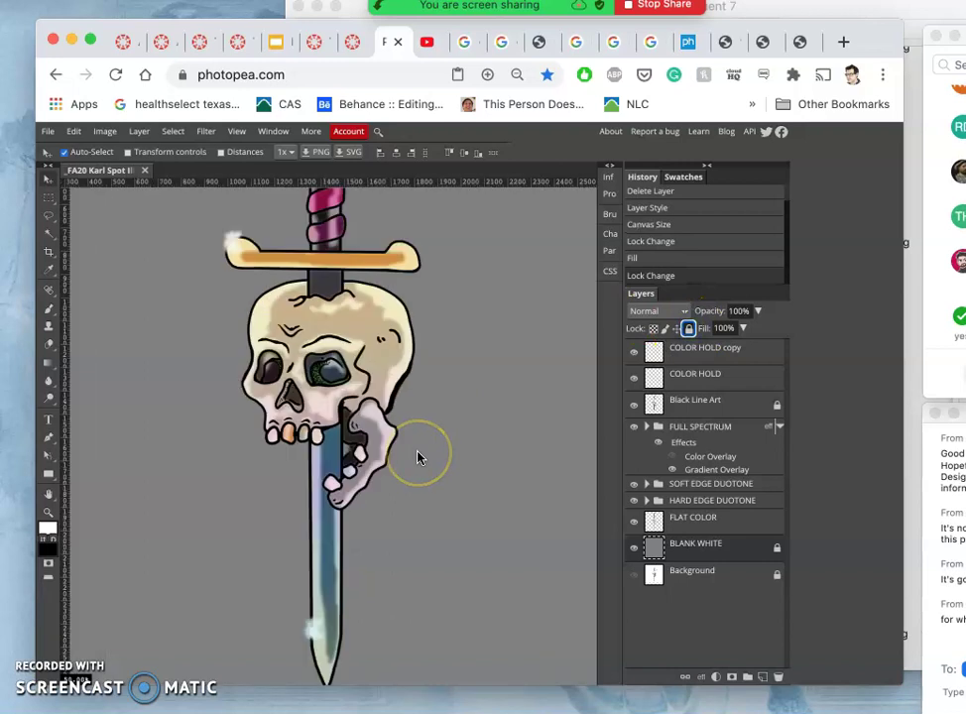
{"action": "scroll", "coordinate": [418, 458], "scroll_direction": "down", "scroll_amount": 3}
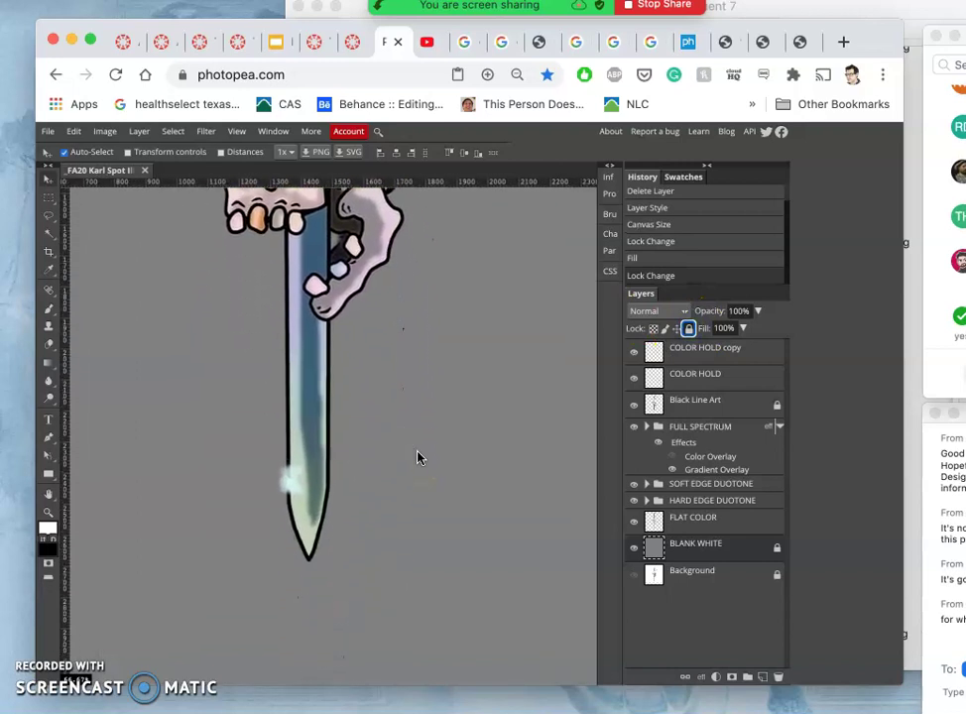
{"action": "left_click", "coordinate": [171, 319]}
{"action": "left_click", "coordinate": [50, 218]}
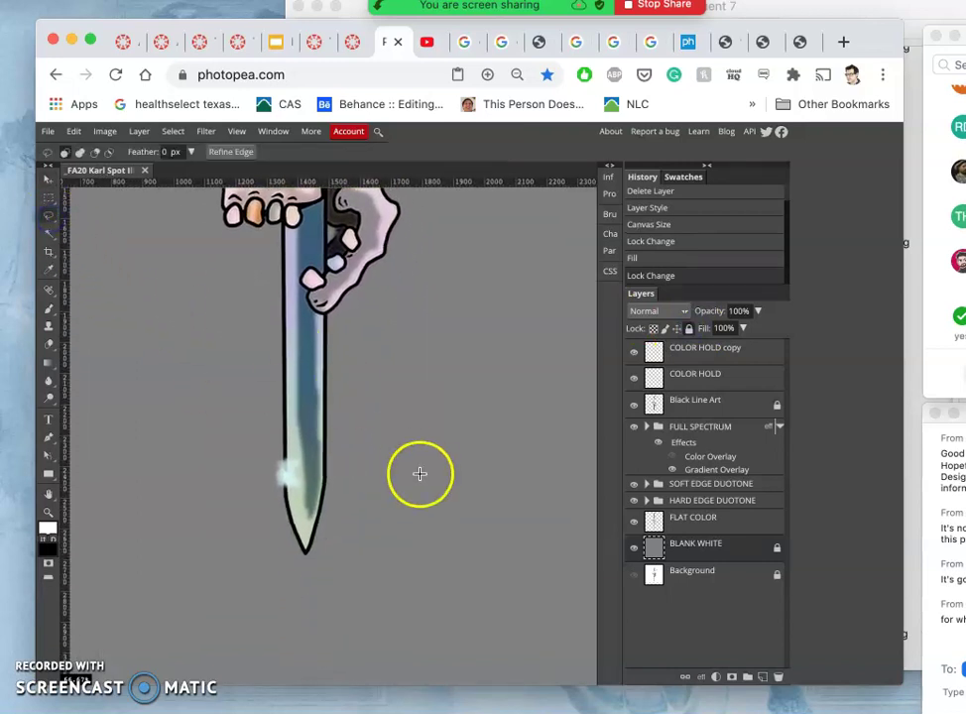
{"action": "scroll", "coordinate": [727, 373], "scroll_direction": "down", "scroll_amount": 1}
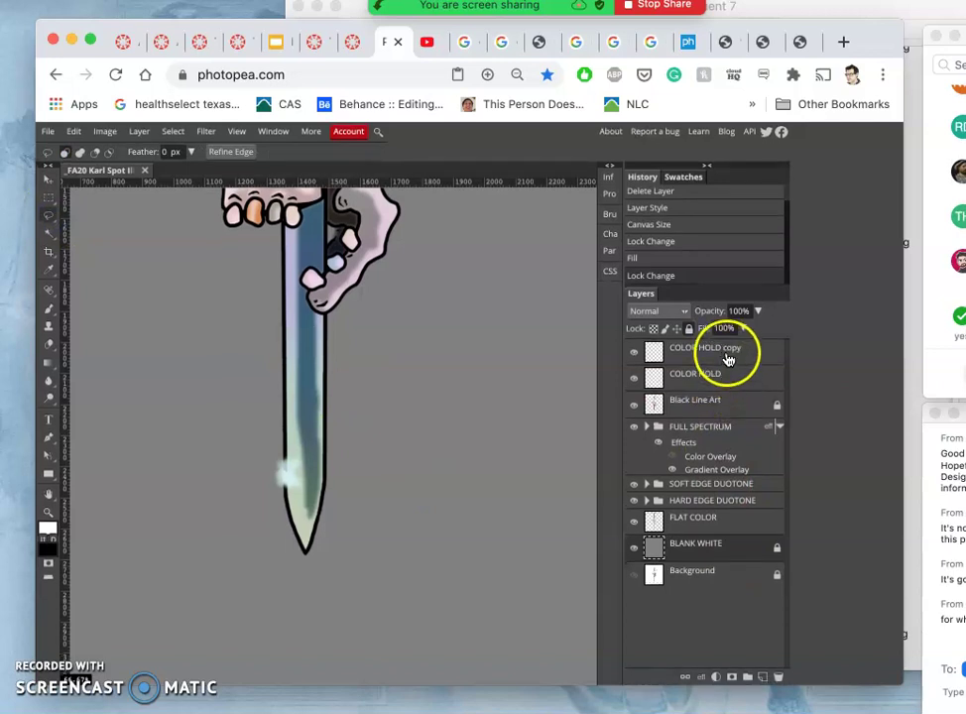
{"action": "left_click", "coordinate": [763, 676]}
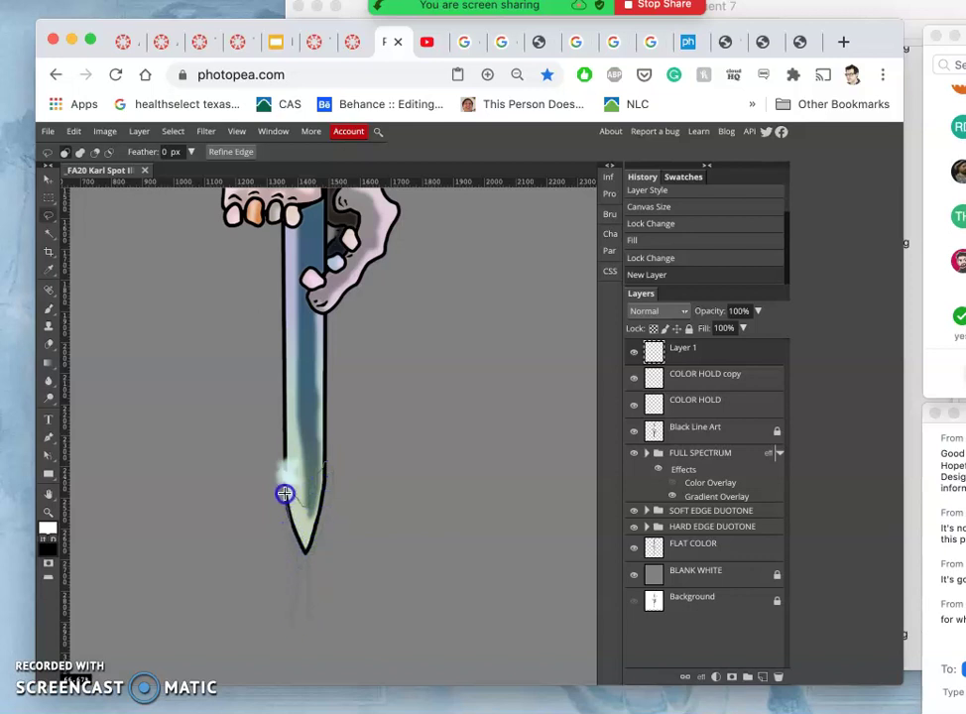
{"action": "left_click_drag", "start_coordinate": [284, 494], "coordinate": [295, 534]}
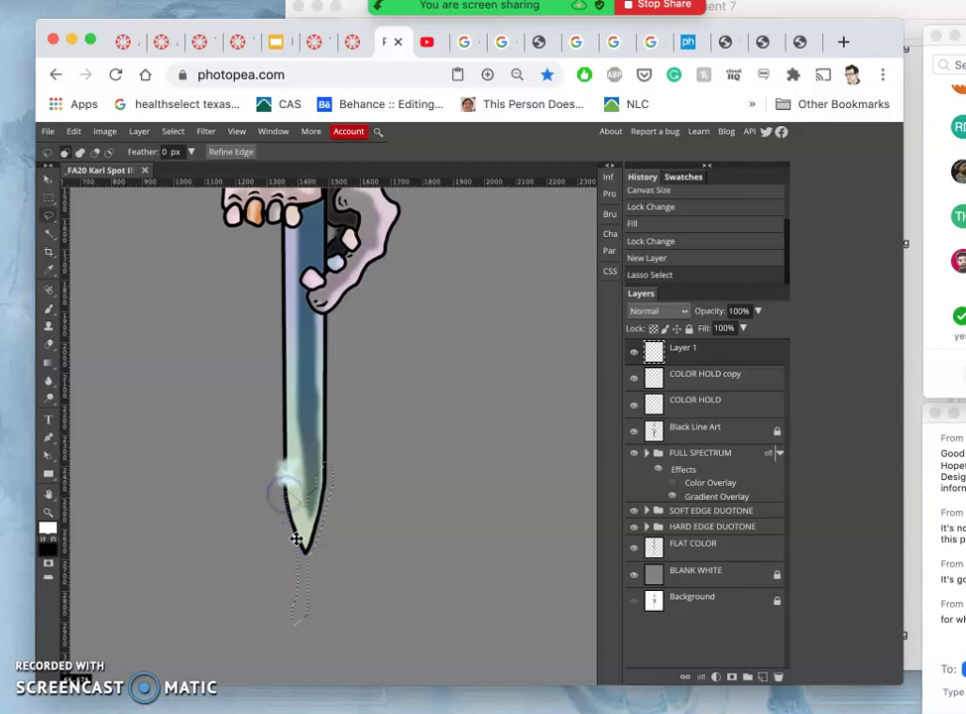
Step: Fill the drip selection on Layer 1 with a custom bright red (ff0000)
{"action": "left_click", "coordinate": [75, 132]}
{"action": "left_click", "coordinate": [101, 336]}
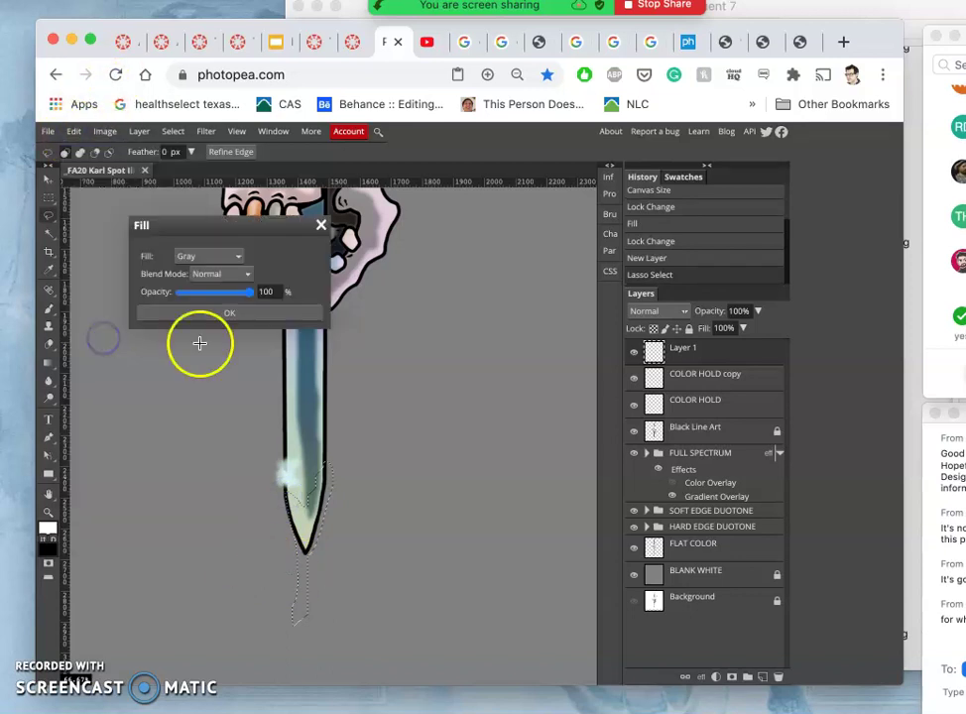
{"action": "left_click", "coordinate": [229, 257]}
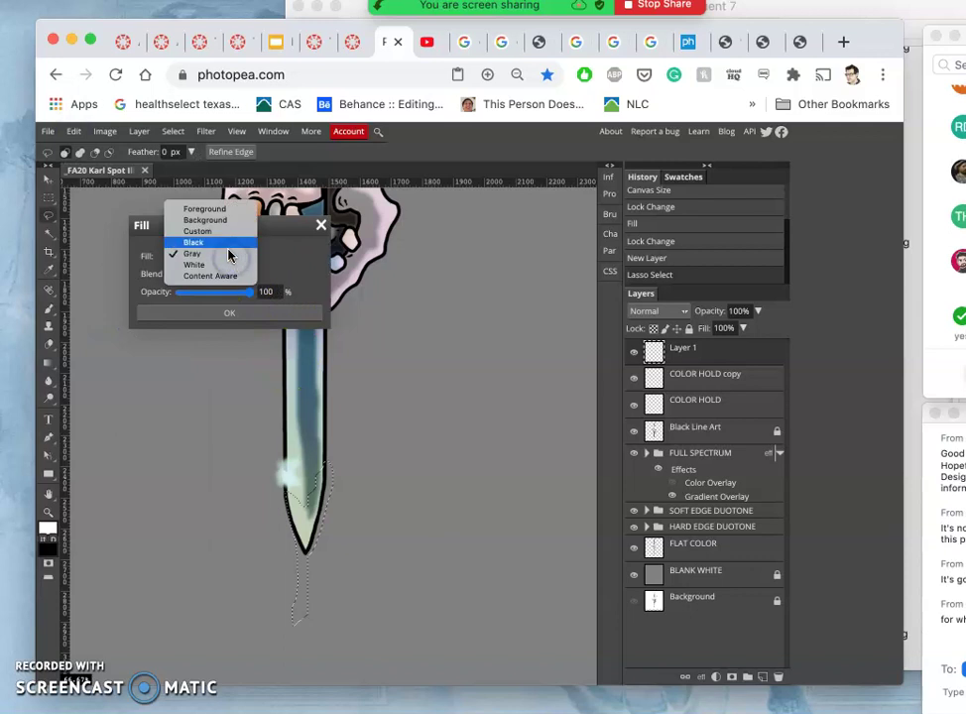
{"action": "mouse_move", "coordinate": [229, 256]}
{"action": "left_mouse_down"}
{"action": "mouse_move", "coordinate": [230, 211]}
{"action": "mouse_move", "coordinate": [218, 236]}
{"action": "left_mouse_up"}
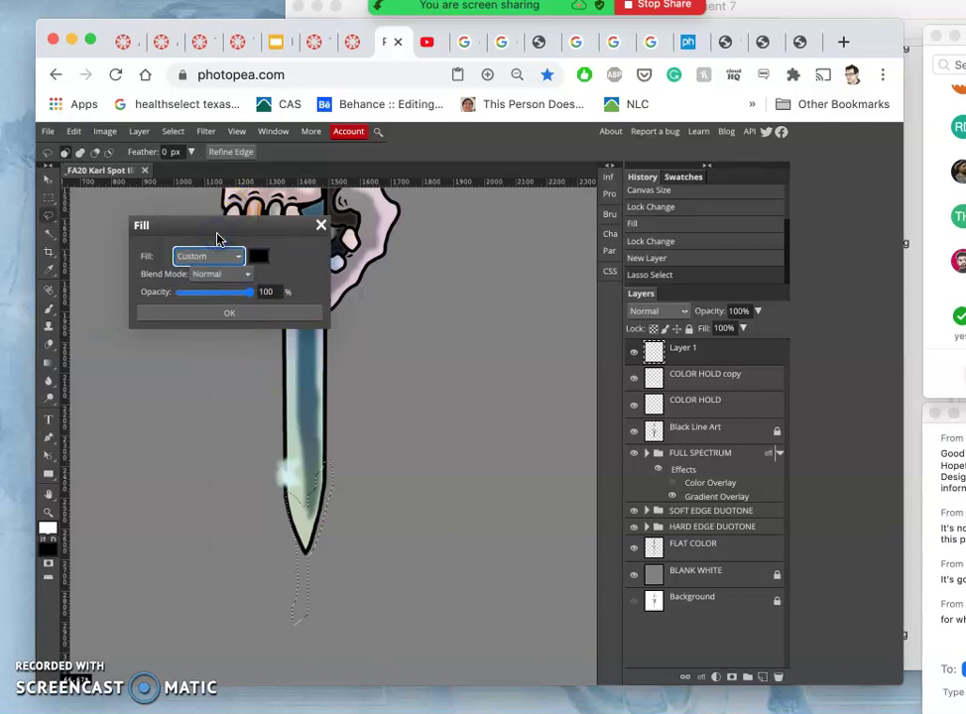
{"action": "left_click", "coordinate": [258, 259]}
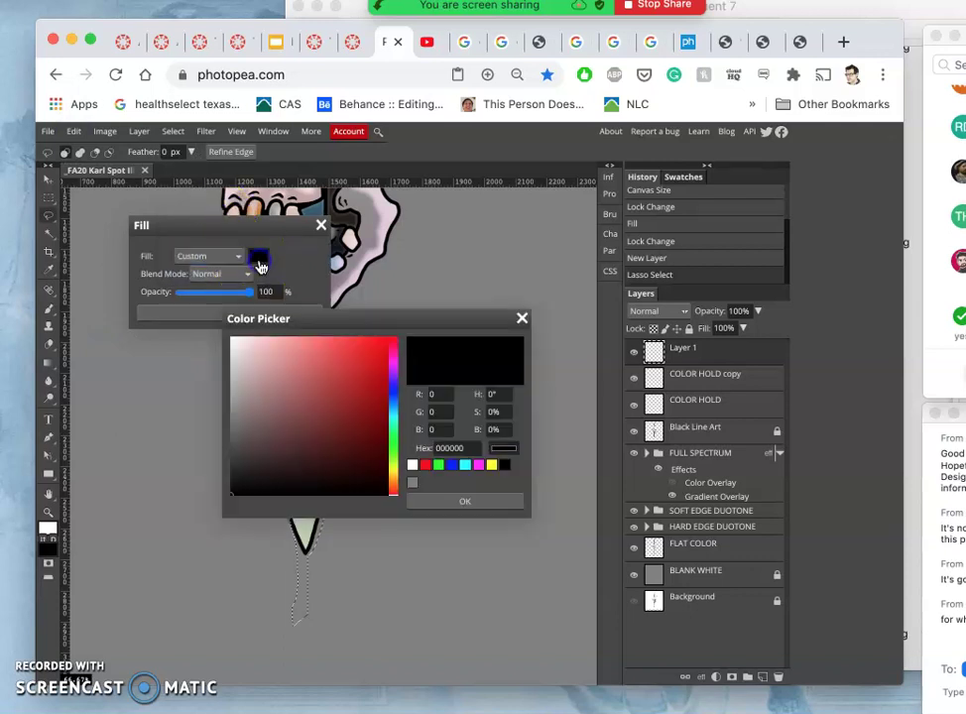
{"action": "mouse_move", "coordinate": [378, 349]}
{"action": "left_mouse_down"}
{"action": "mouse_move", "coordinate": [384, 334]}
{"action": "mouse_move", "coordinate": [364, 338]}
{"action": "left_mouse_up"}
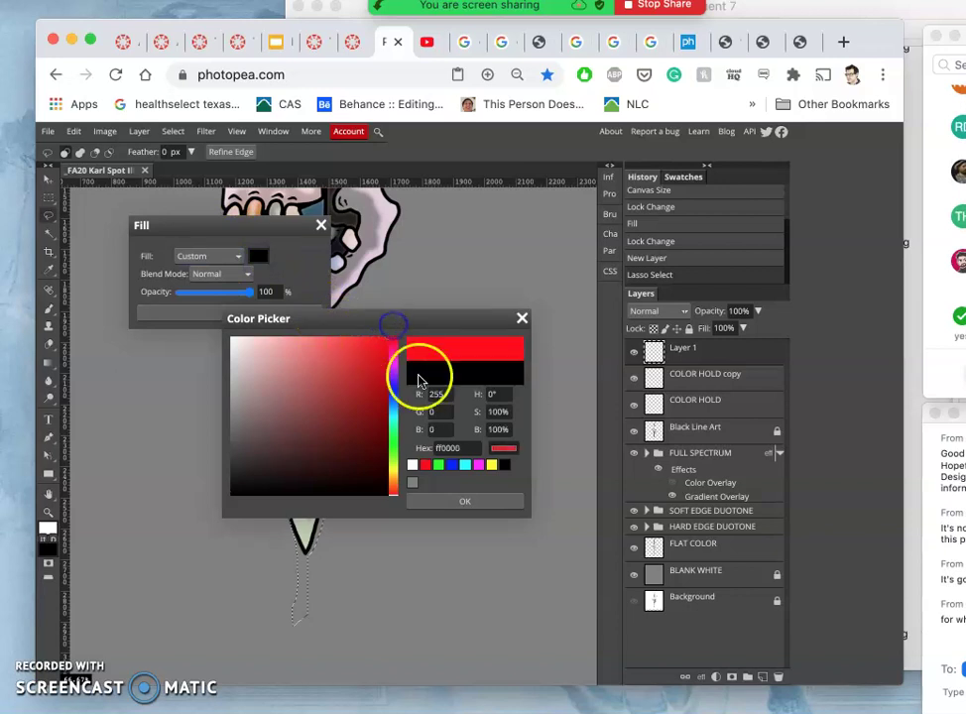
{"action": "left_click", "coordinate": [445, 501]}
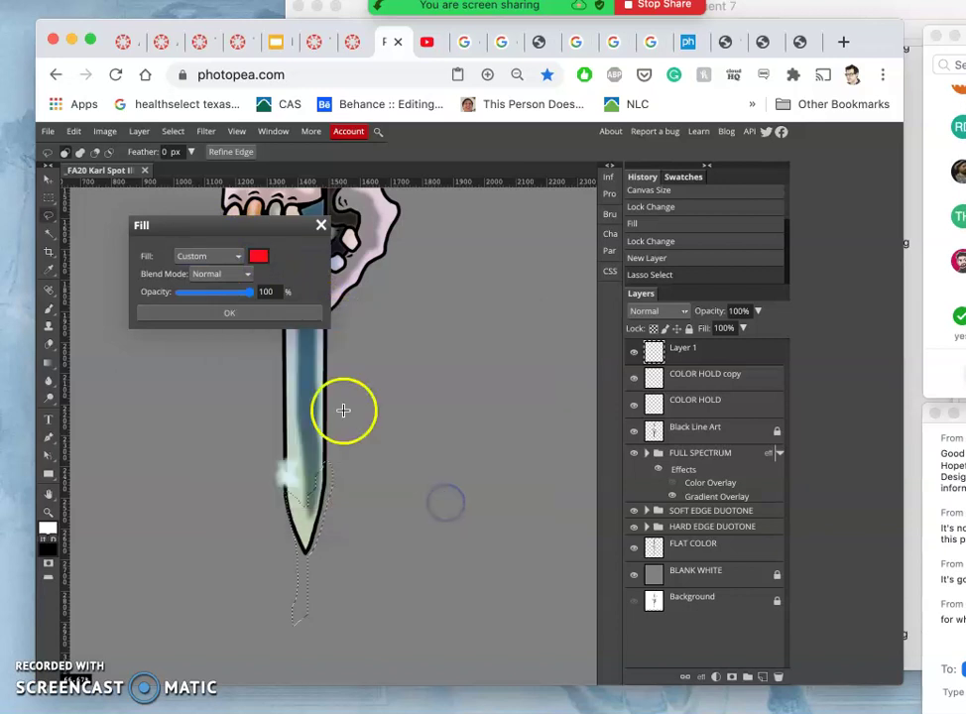
{"action": "left_click", "coordinate": [265, 314]}
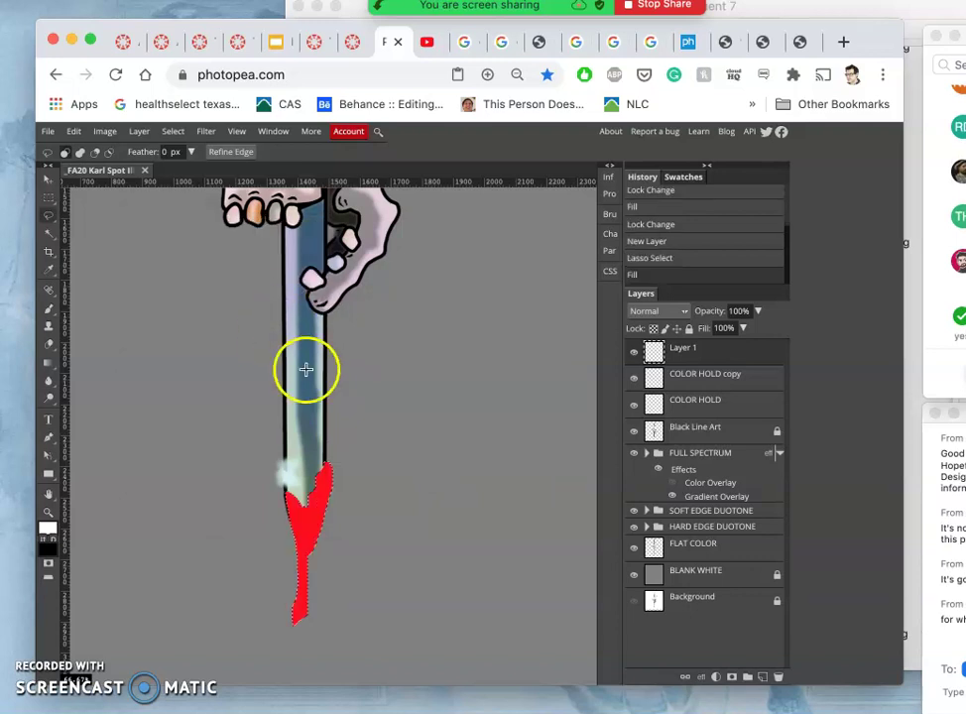
Step: Deselect and nudge the red drip slightly left and down
{"action": "key", "text": "ctrl+plus"}
{"action": "key", "text": "ctrl+plus"}
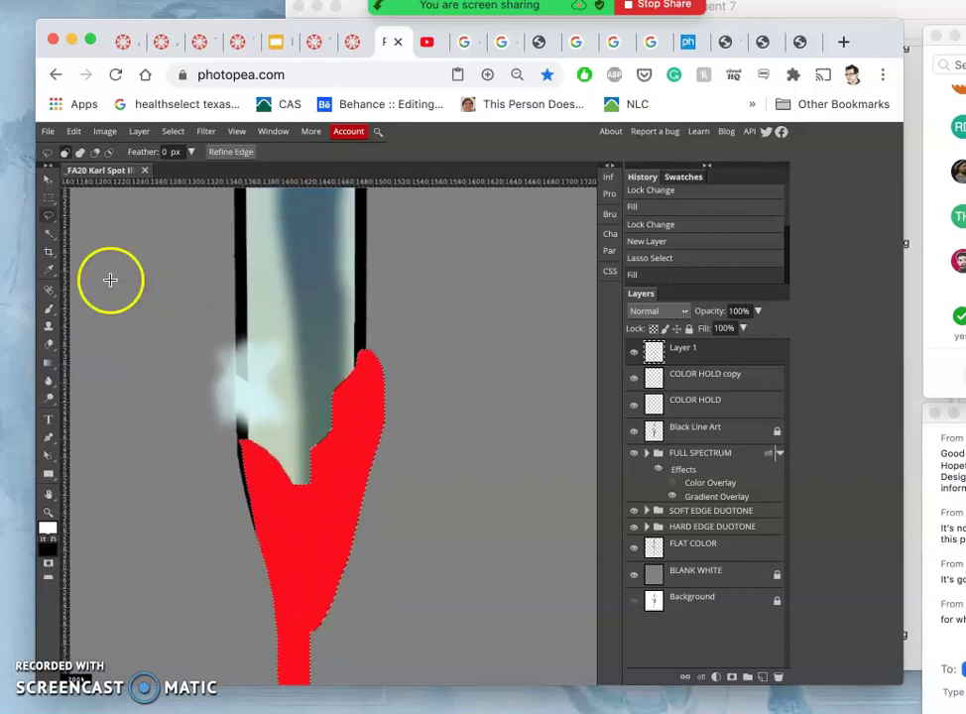
{"action": "left_click", "coordinate": [48, 180]}
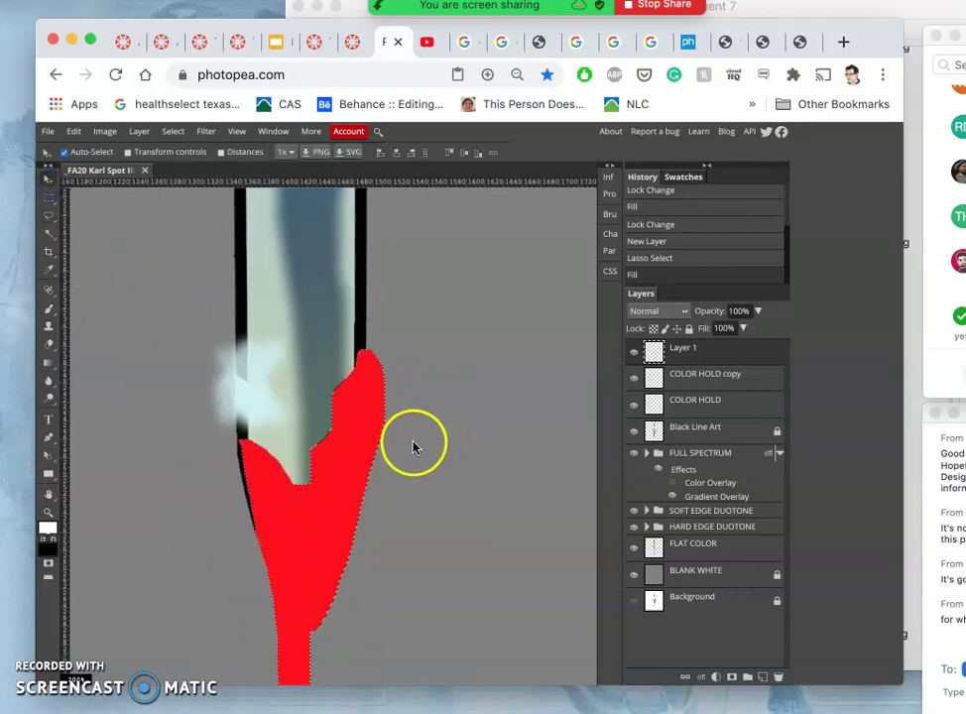
{"action": "key", "text": "super+d"}
{"action": "left_click", "coordinate": [368, 443]}
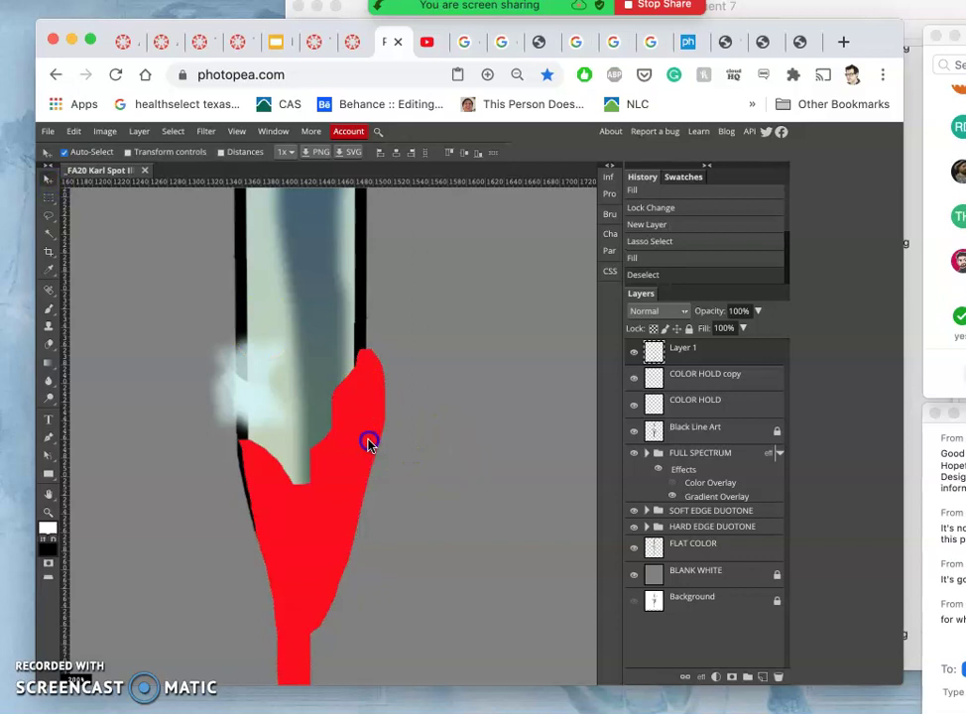
{"action": "mouse_move", "coordinate": [368, 443]}
{"action": "left_mouse_down"}
{"action": "mouse_move", "coordinate": [358, 442]}
{"action": "mouse_move", "coordinate": [361, 455]}
{"action": "left_mouse_up"}
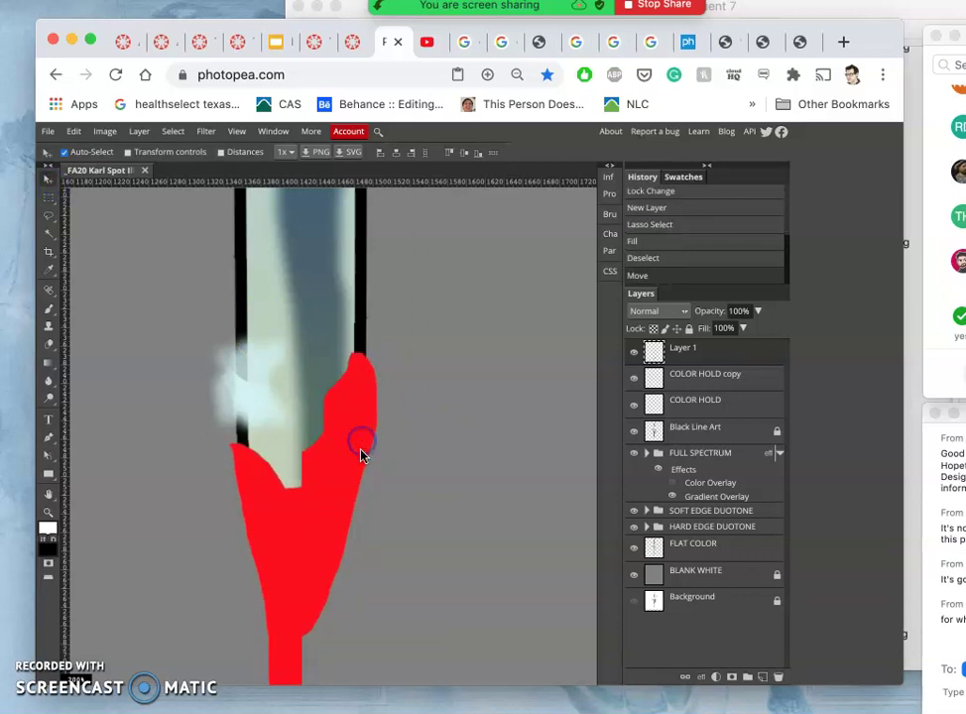
Step: Warp the red drip so it fits the blade and tapers below the tip
{"action": "key", "text": "super+t"}
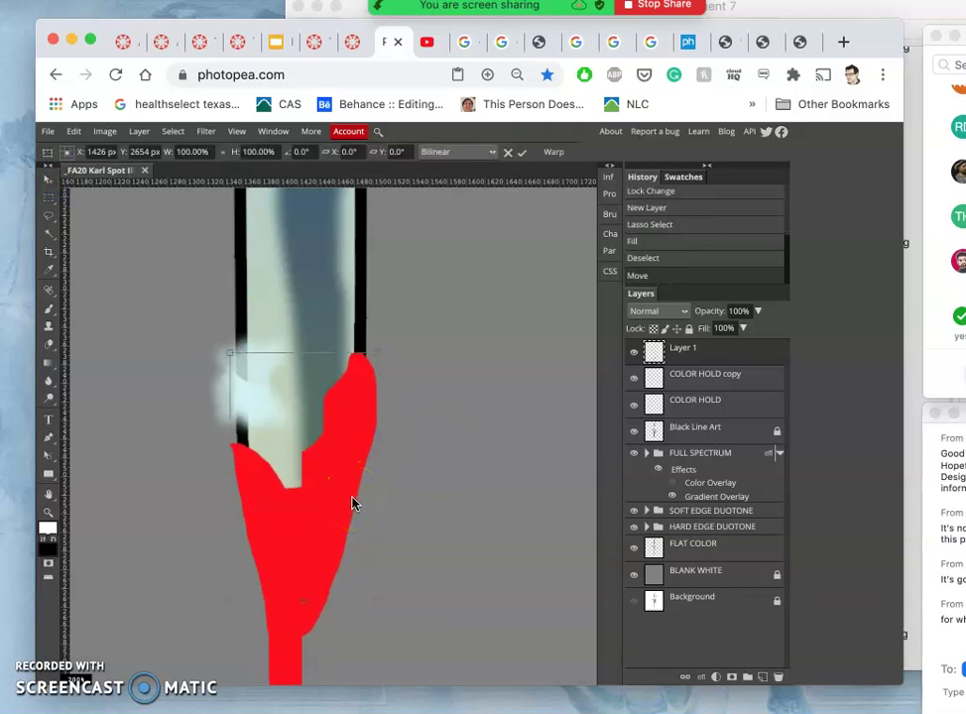
{"action": "right_click", "coordinate": [346, 464]}
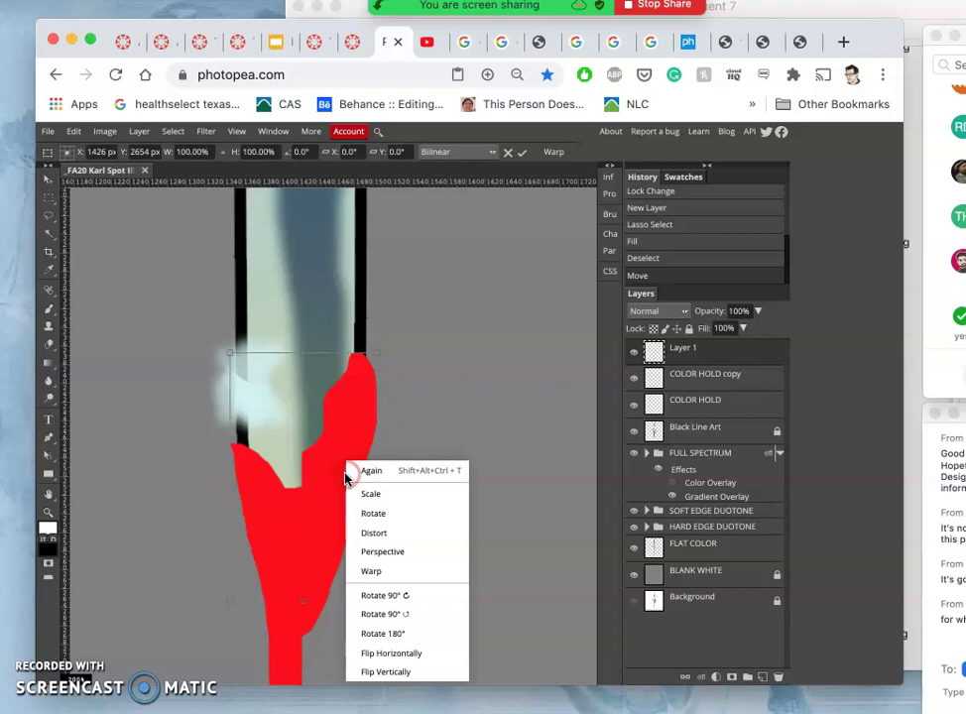
{"action": "left_click", "coordinate": [387, 575]}
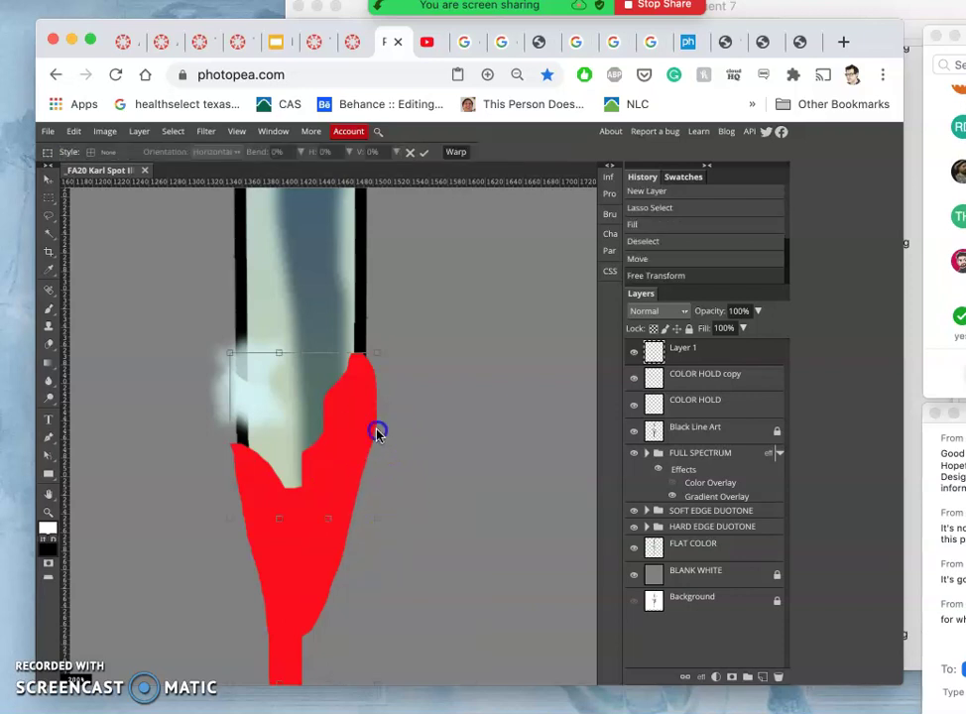
{"action": "left_click_drag", "start_coordinate": [358, 428], "coordinate": [362, 324]}
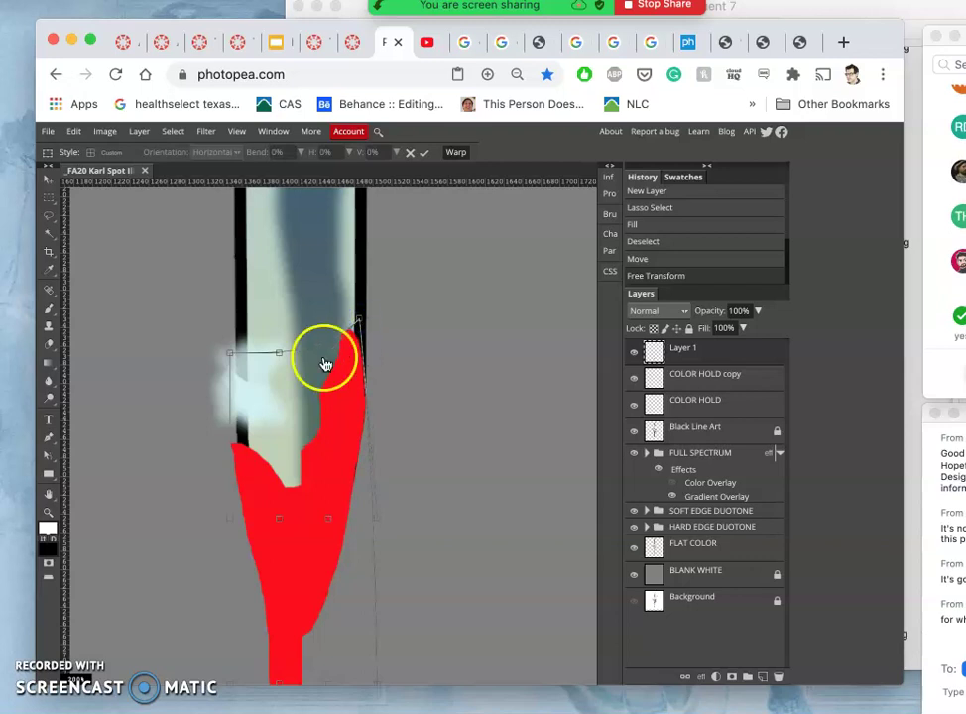
{"action": "left_click_drag", "start_coordinate": [231, 355], "coordinate": [241, 347]}
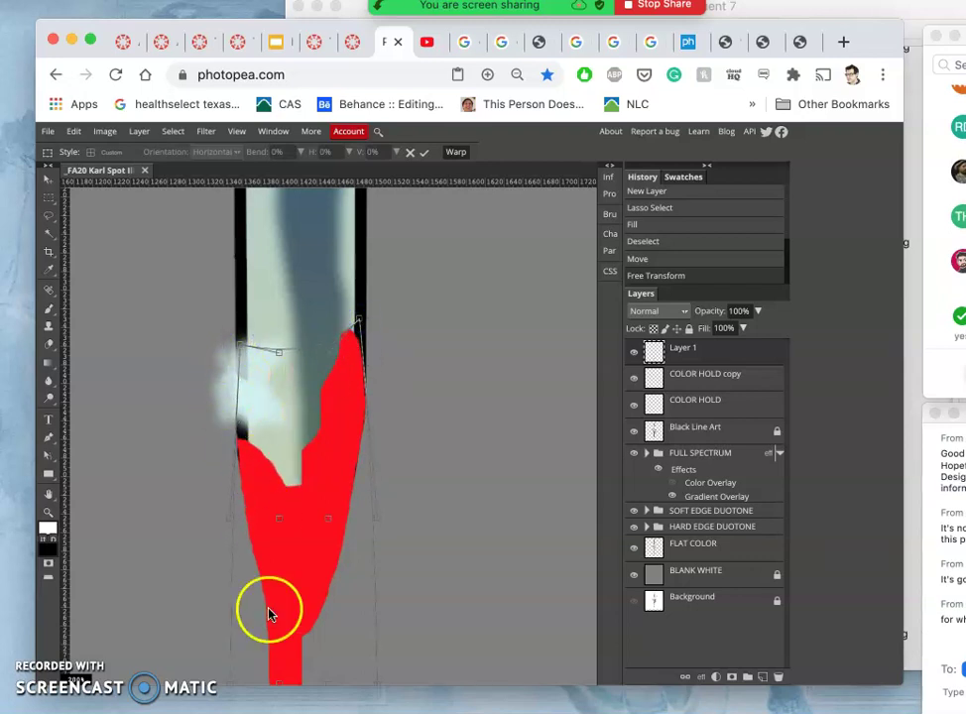
{"action": "scroll", "coordinate": [261, 645], "scroll_direction": "down", "scroll_amount": 5}
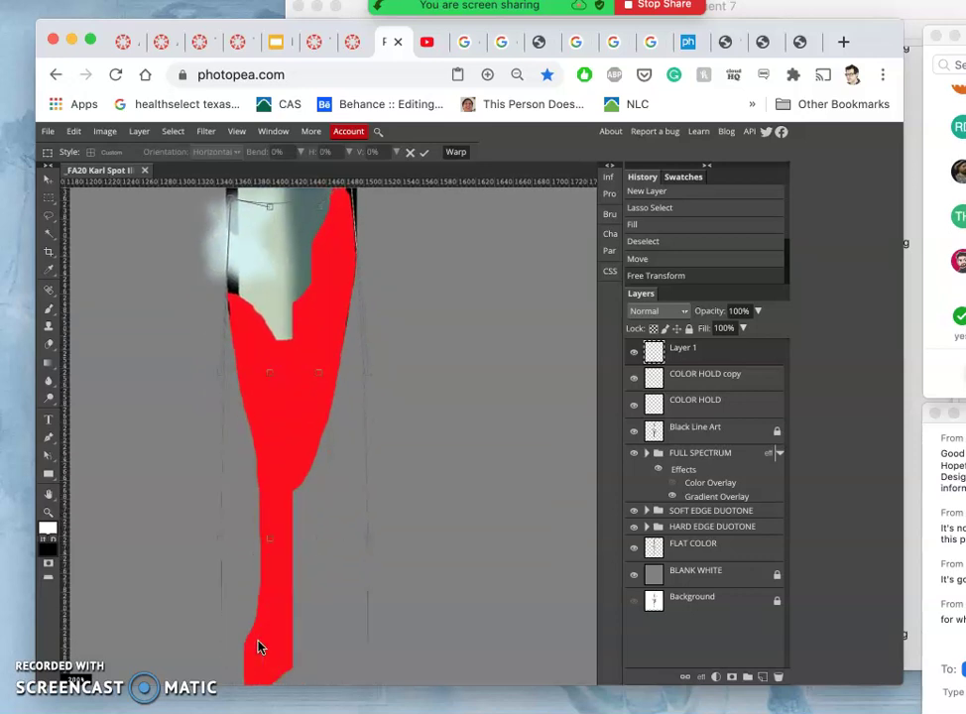
{"action": "scroll", "coordinate": [258, 645], "scroll_direction": "down", "scroll_amount": 3}
{"action": "mouse_move", "coordinate": [251, 575]}
{"action": "left_mouse_down"}
{"action": "mouse_move", "coordinate": [250, 593]}
{"action": "mouse_move", "coordinate": [248, 573]}
{"action": "left_mouse_up"}
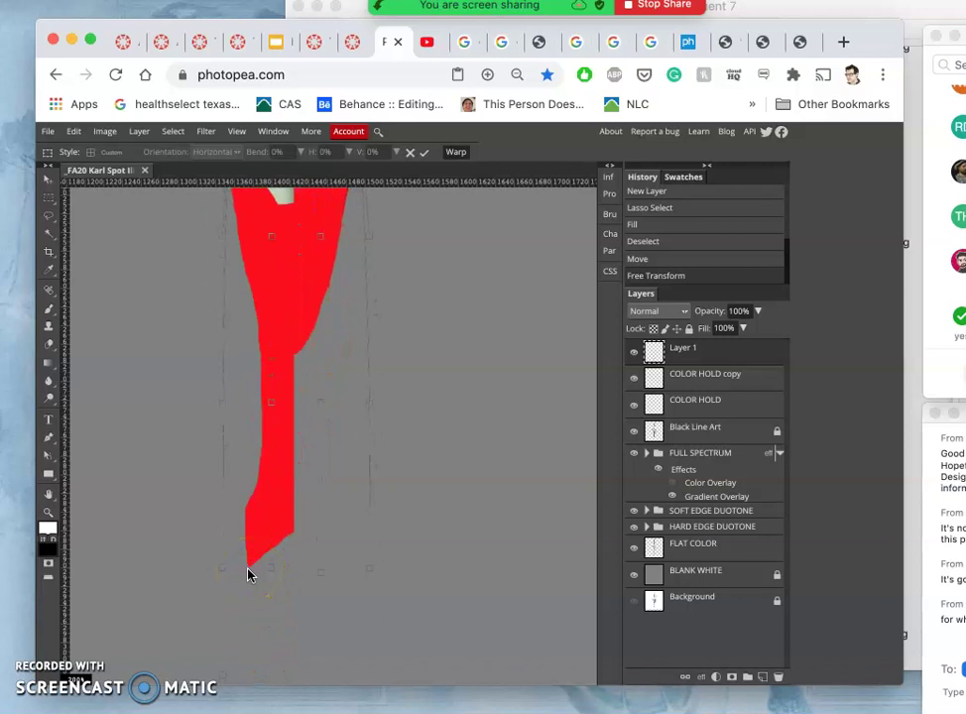
{"action": "key", "text": "Return"}
{"action": "key", "text": "ctrl+minus"}
{"action": "key", "text": "ctrl+minus"}
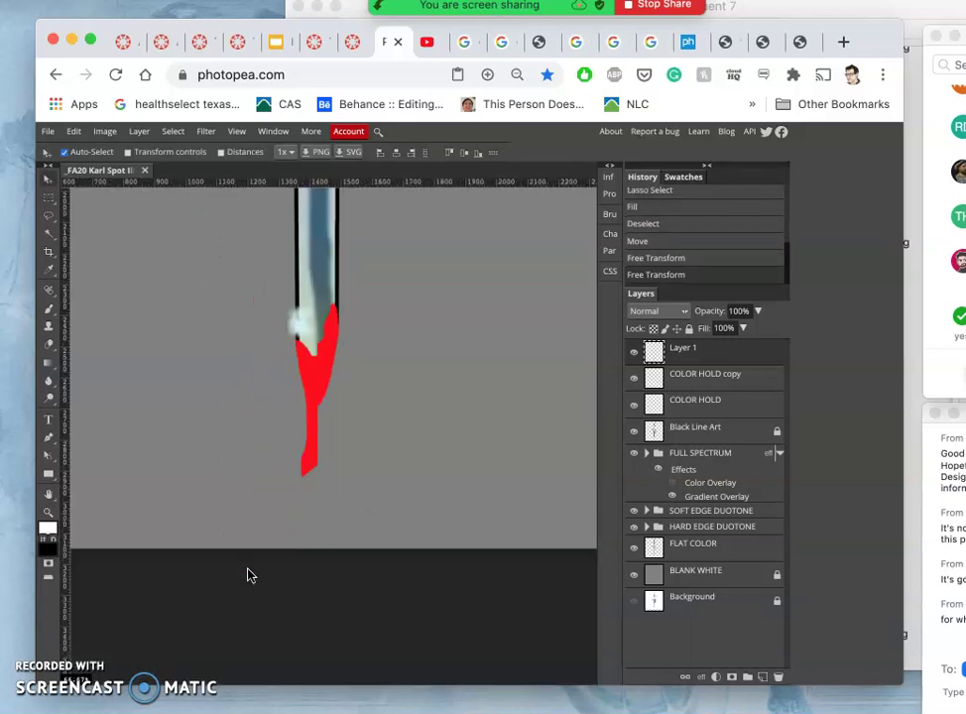
Step: Lasso and delete the ragged tip of the red drip
{"action": "mouse_move", "coordinate": [248, 573]}
{"action": "left_mouse_down"}
{"action": "mouse_move", "coordinate": [330, 528]}
{"action": "mouse_move", "coordinate": [49, 239]}
{"action": "left_mouse_up"}
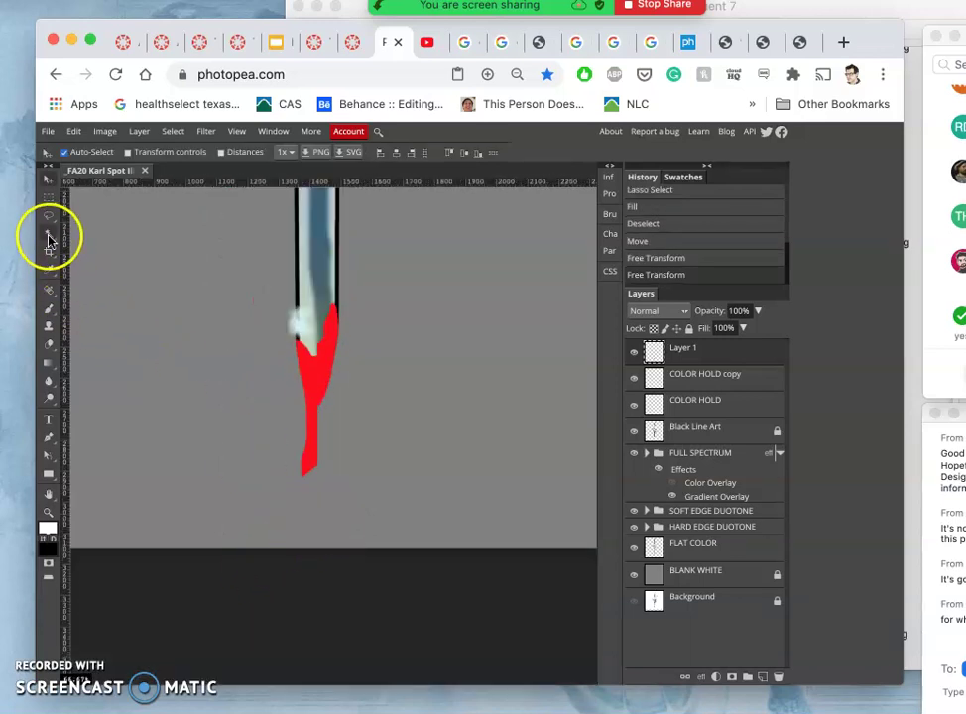
{"action": "left_click", "coordinate": [48, 215]}
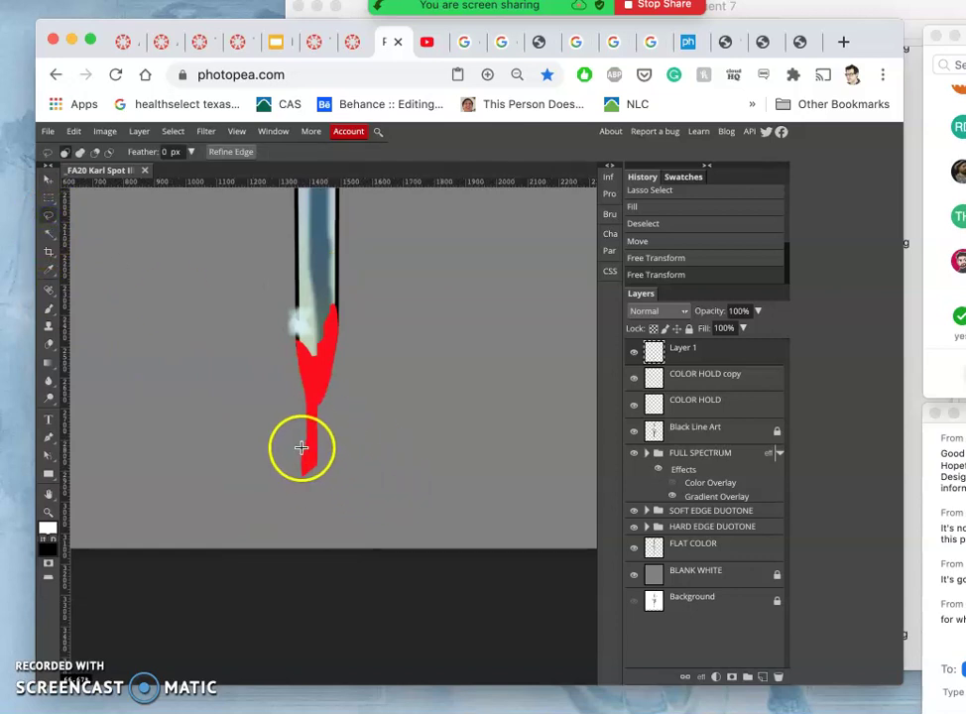
{"action": "left_click_drag", "start_coordinate": [302, 448], "coordinate": [304, 455]}
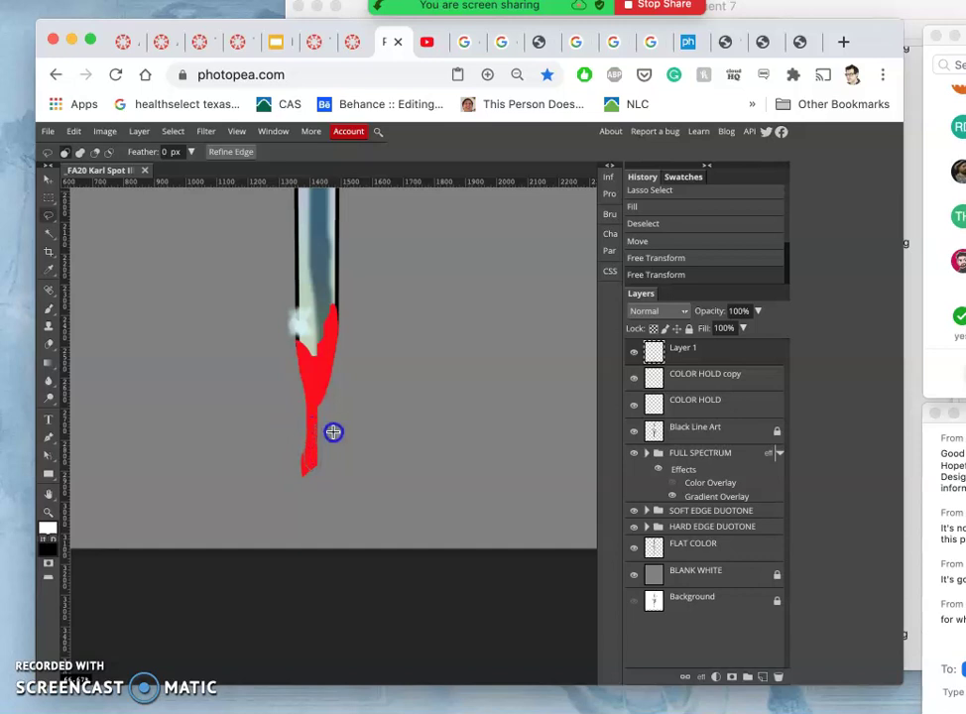
{"action": "left_click", "coordinate": [332, 432]}
{"action": "left_click_drag", "start_coordinate": [333, 432], "coordinate": [304, 453]}
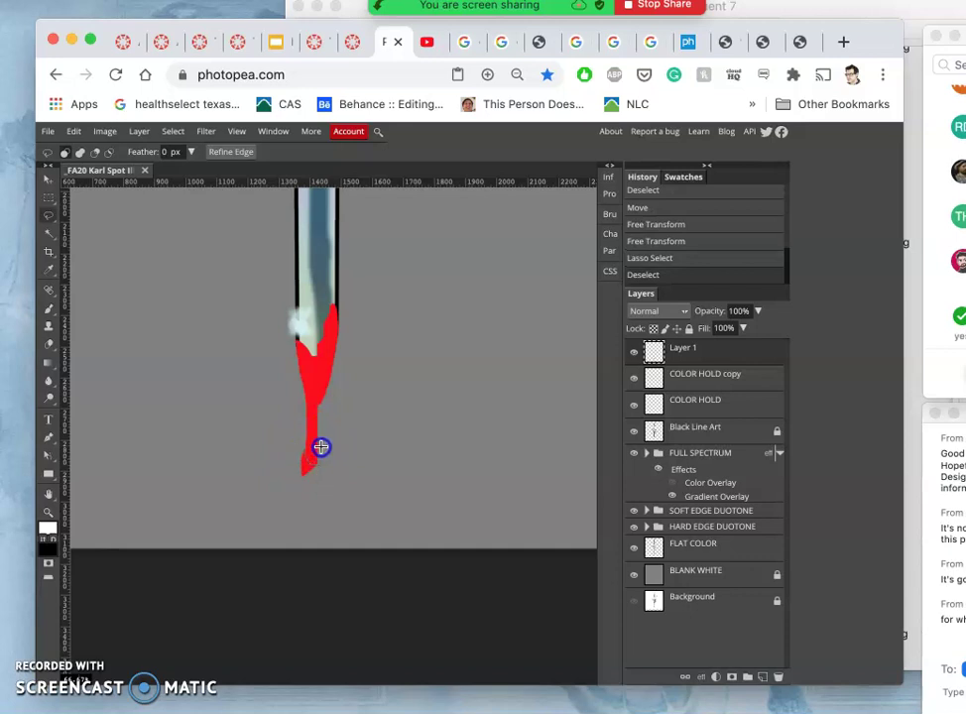
{"action": "mouse_move", "coordinate": [333, 442]}
{"action": "left_mouse_down"}
{"action": "mouse_move", "coordinate": [295, 512]}
{"action": "mouse_move", "coordinate": [282, 461]}
{"action": "left_mouse_up"}
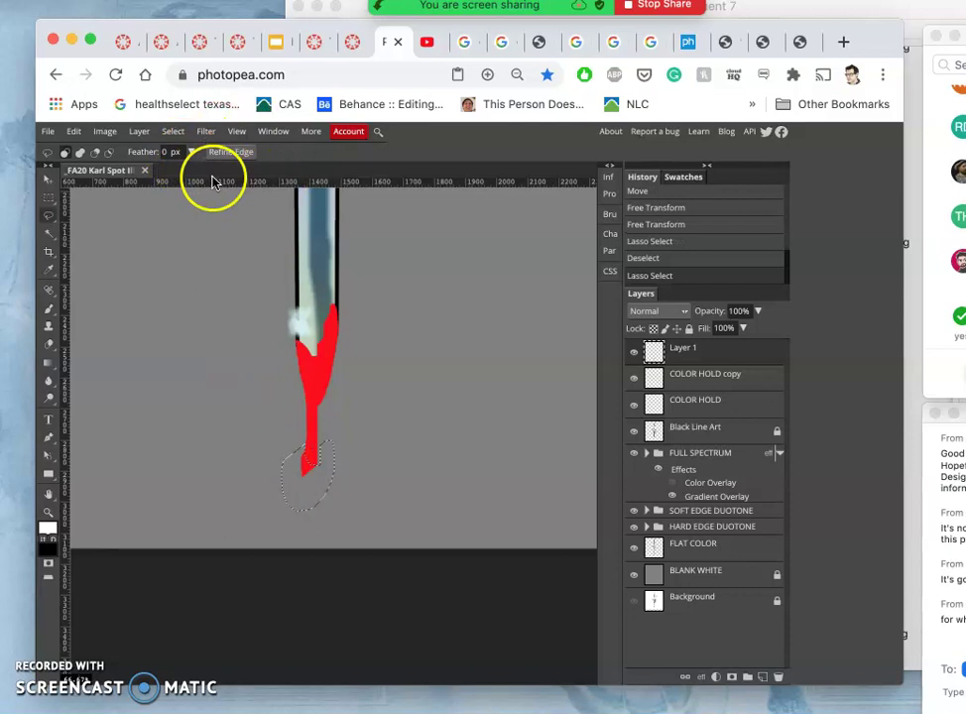
{"action": "key", "text": "Delete"}
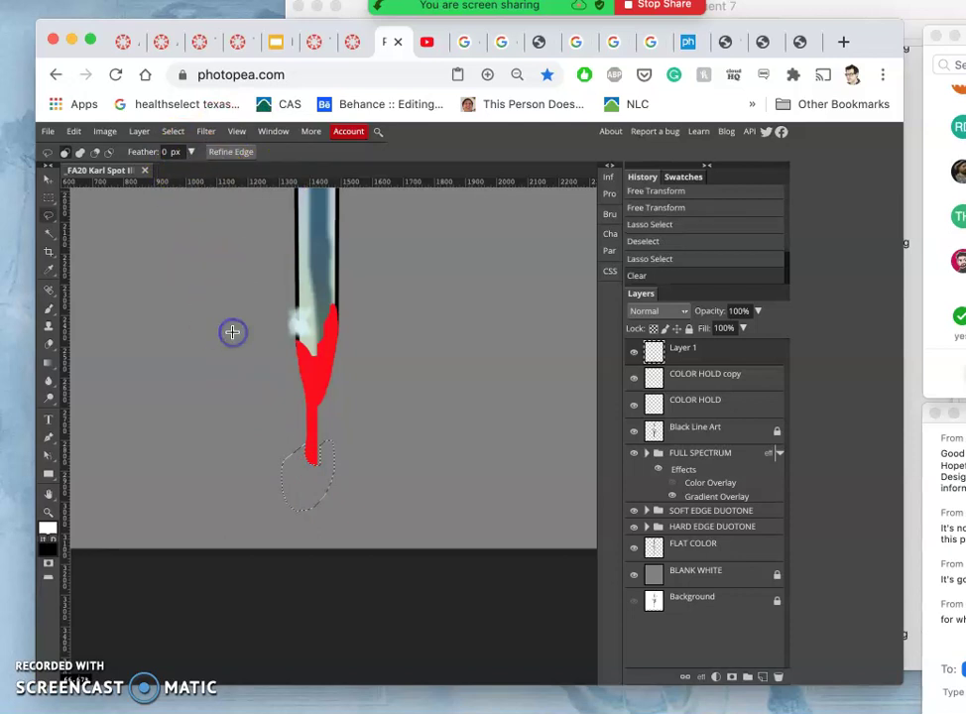
{"action": "left_click", "coordinate": [240, 448]}
{"action": "left_click", "coordinate": [327, 472]}
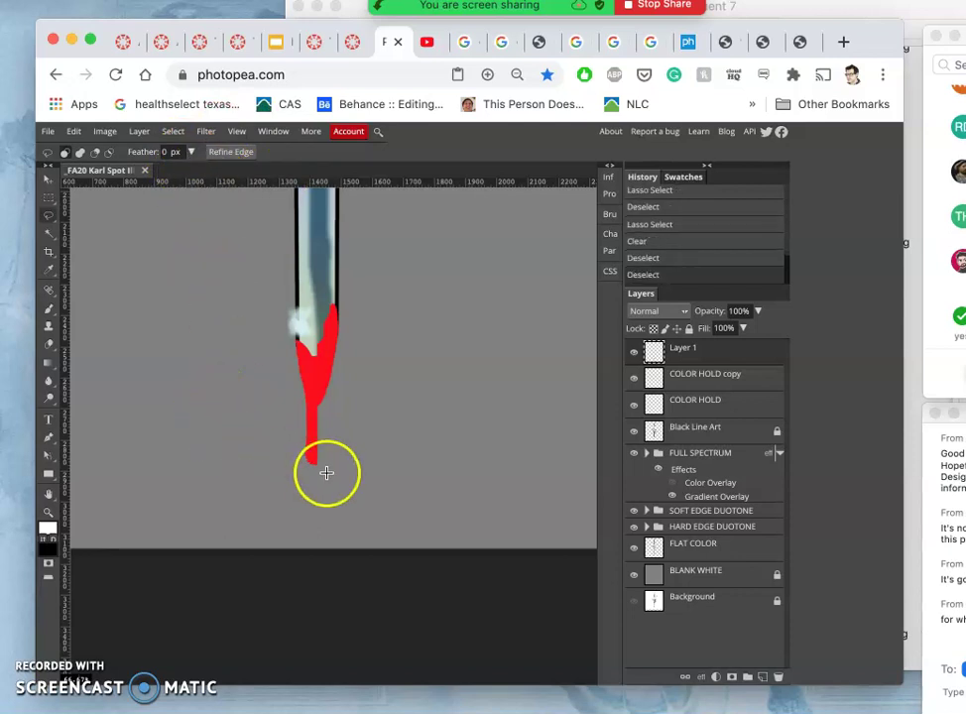
Step: Lasso and delete excess red beside the stem and below the tip, then deselect
{"action": "scroll", "coordinate": [327, 472], "scroll_direction": "up", "scroll_amount": 5}
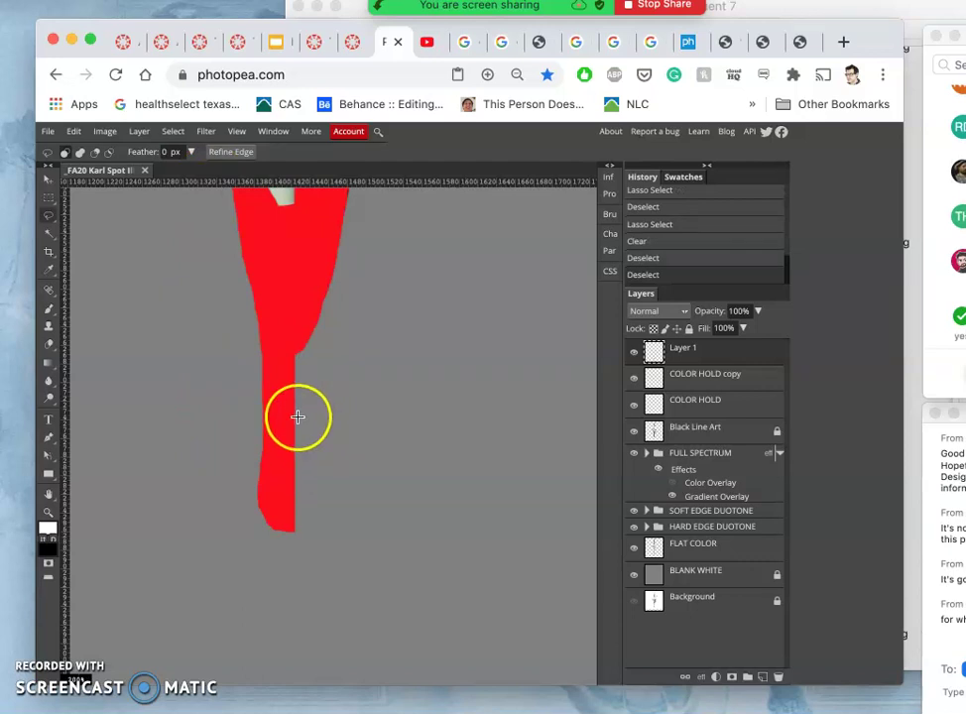
{"action": "left_click", "coordinate": [279, 536]}
{"action": "mouse_move", "coordinate": [291, 501]}
{"action": "left_mouse_down"}
{"action": "mouse_move", "coordinate": [308, 426]}
{"action": "mouse_move", "coordinate": [329, 477]}
{"action": "mouse_move", "coordinate": [329, 571]}
{"action": "mouse_move", "coordinate": [277, 586]}
{"action": "left_mouse_up"}
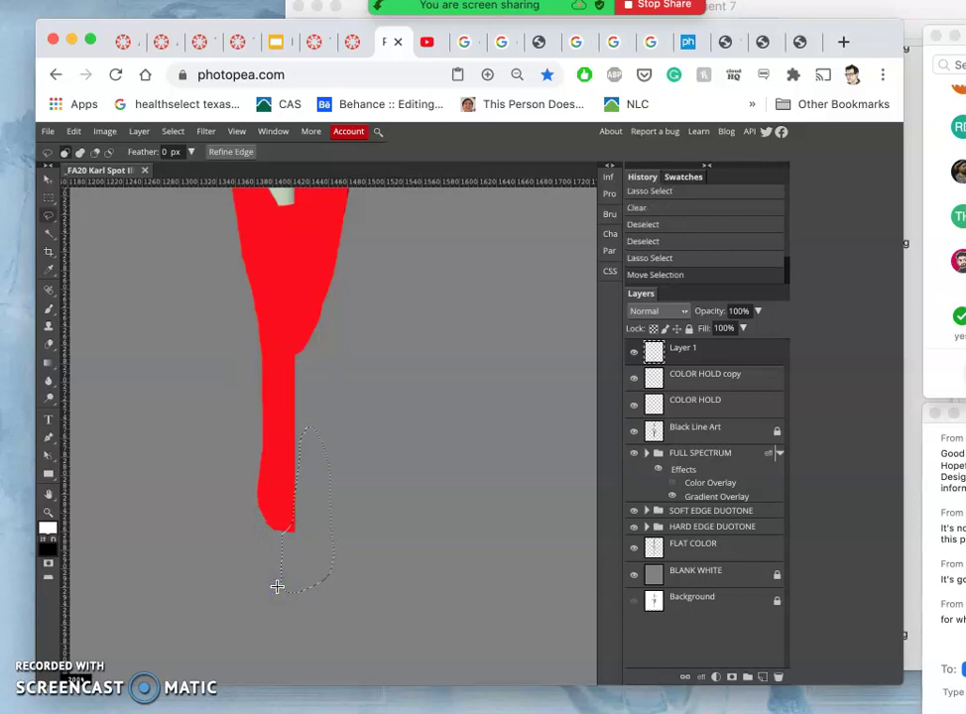
{"action": "key", "text": "Delete"}
{"action": "key", "text": "Delete"}
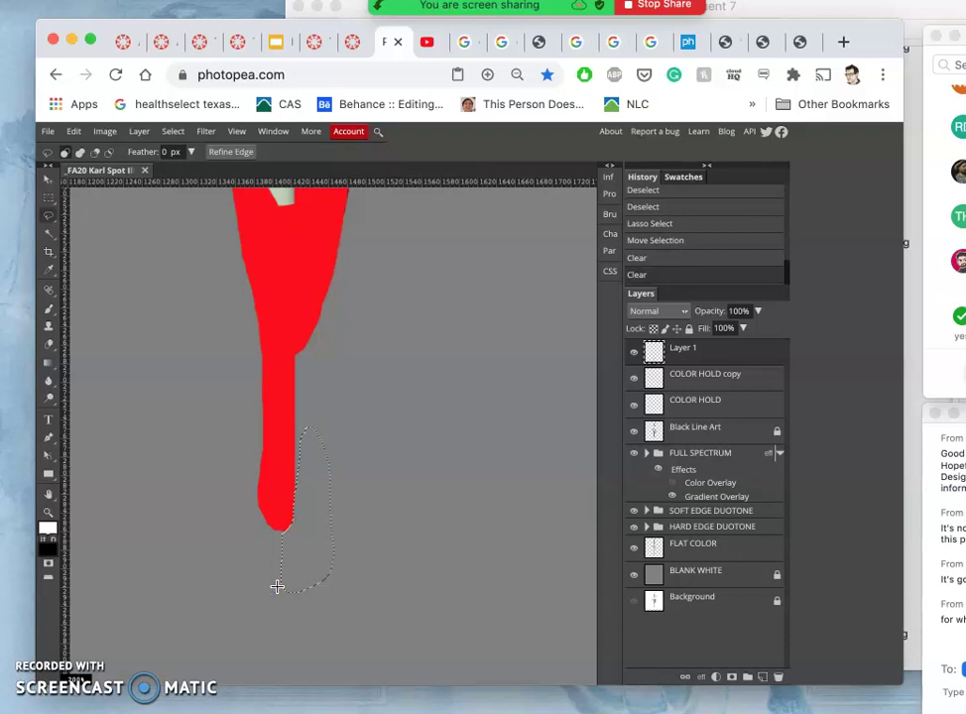
{"action": "key", "text": "ctrl+d"}
{"action": "left_click", "coordinate": [356, 557]}
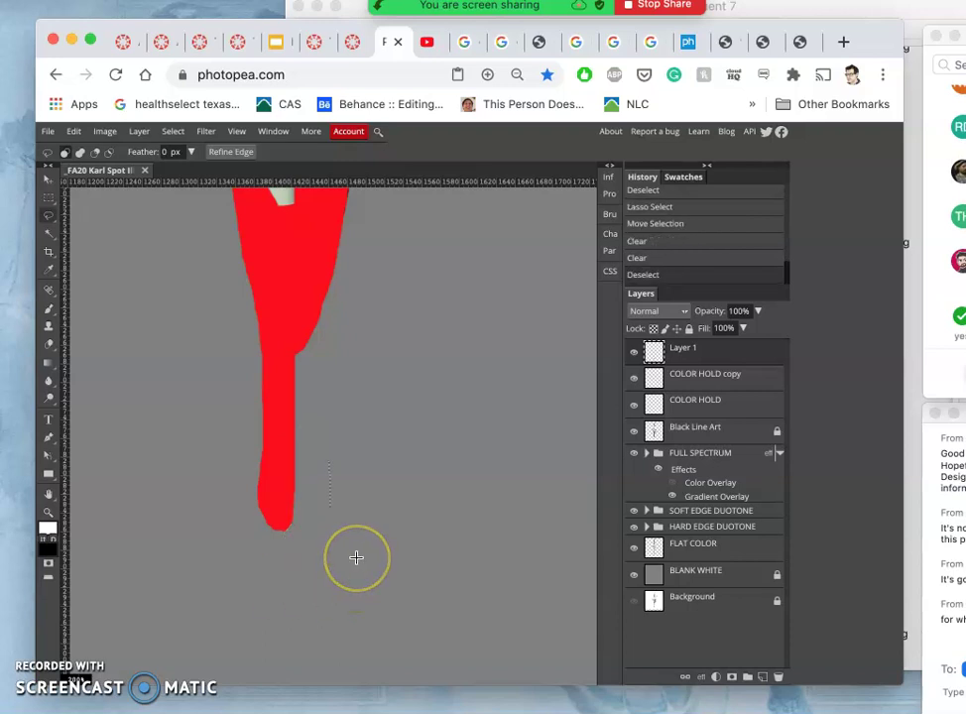
{"action": "key", "text": "ctrl+minus"}
{"action": "left_click_drag", "start_coordinate": [286, 360], "coordinate": [283, 347]}
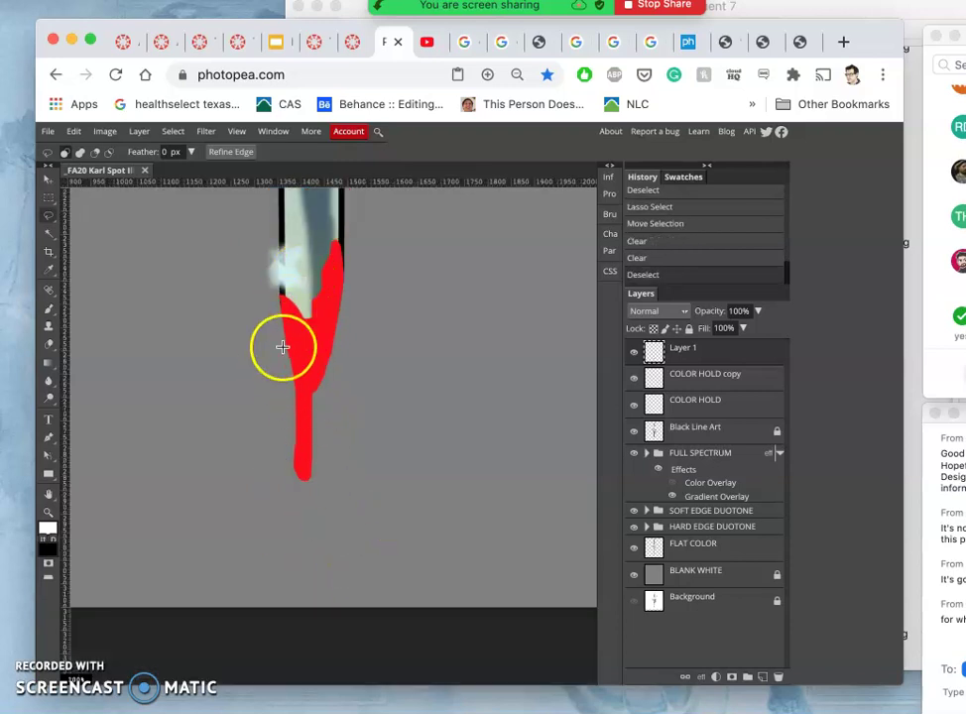
Step: Magic Wand-select the grey around the drip with 3 px feather and delete the fringe
{"action": "left_click", "coordinate": [51, 236]}
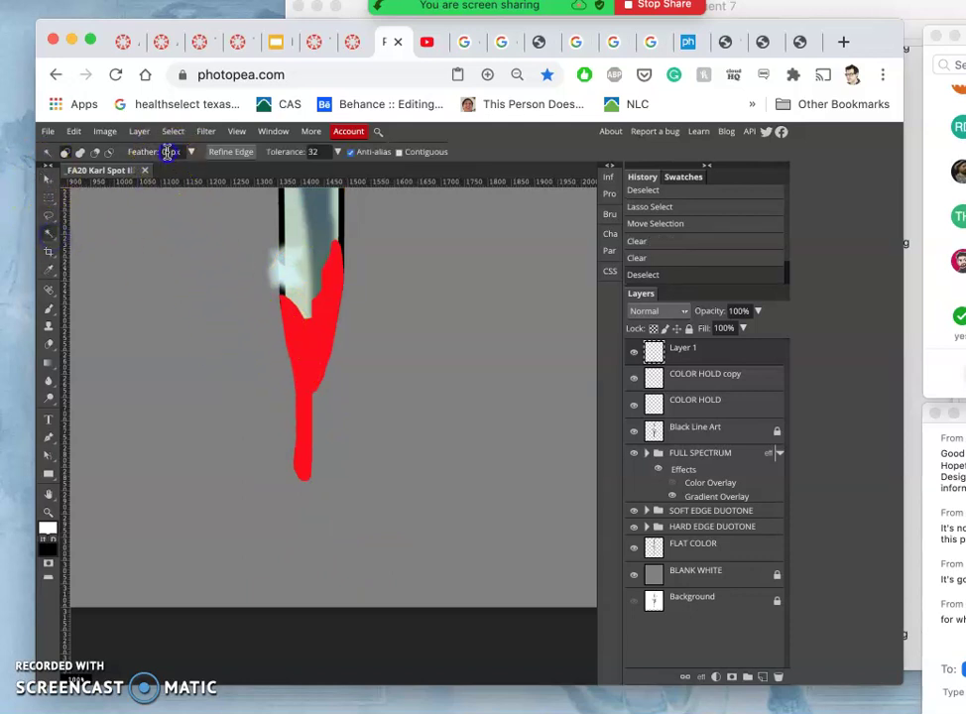
{"action": "type", "text": "3"}
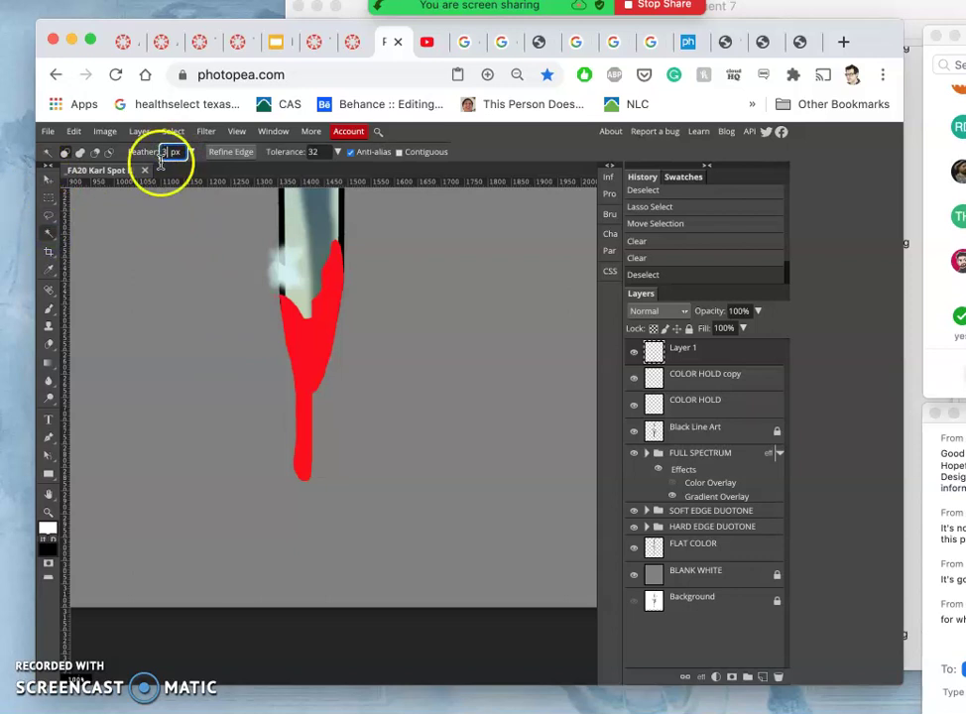
{"action": "left_click", "coordinate": [218, 391]}
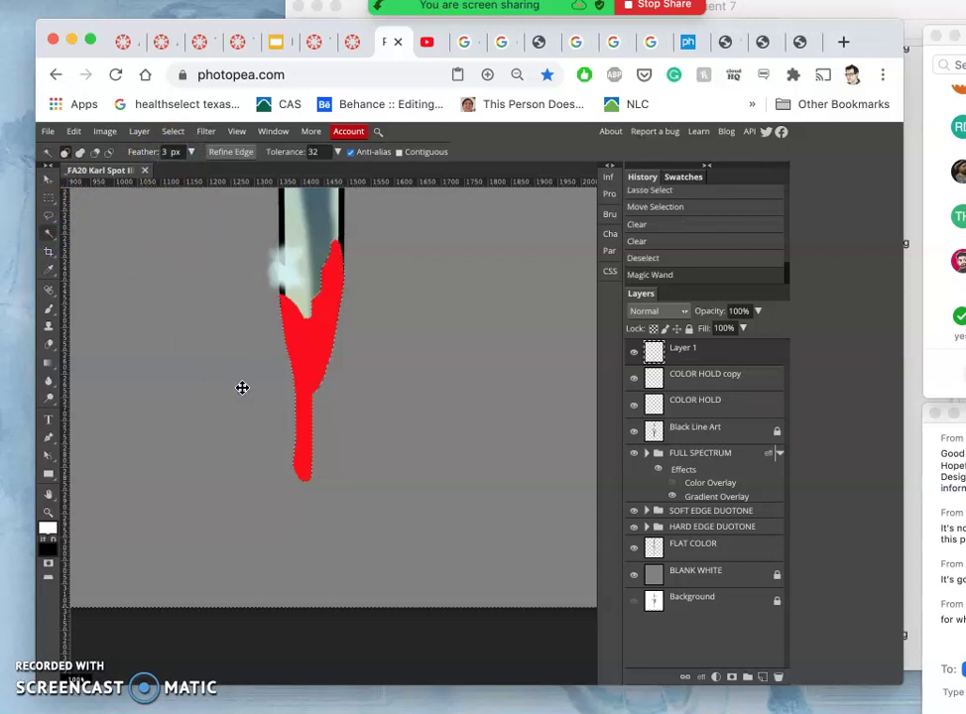
{"action": "left_click", "coordinate": [224, 378]}
{"action": "scroll", "coordinate": [242, 407], "scroll_direction": "up", "scroll_amount": 2}
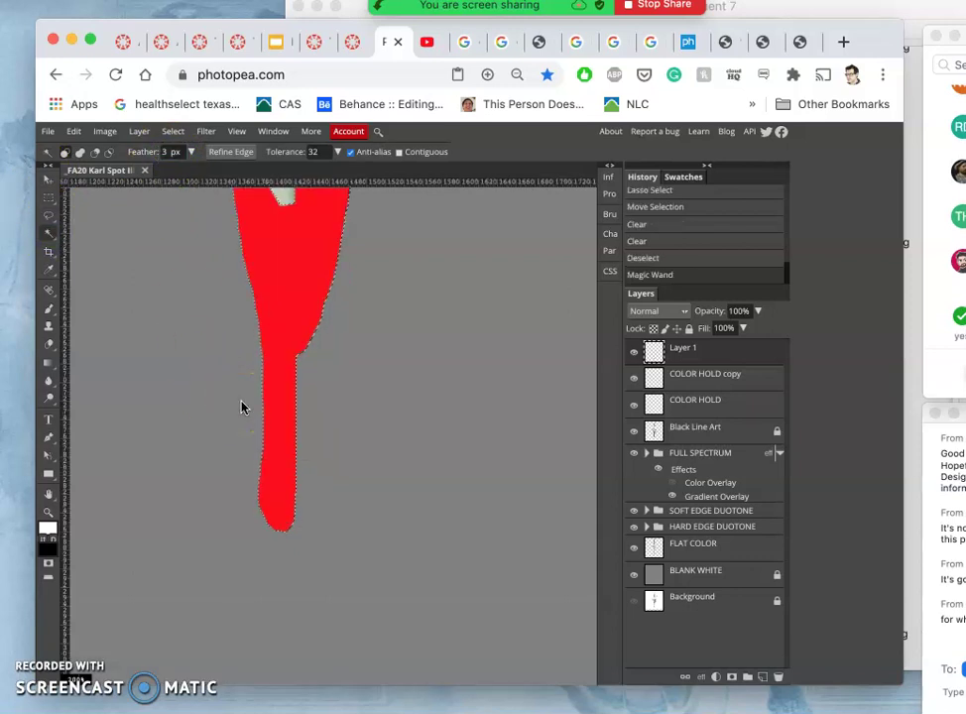
{"action": "scroll", "coordinate": [242, 407], "scroll_direction": "up", "scroll_amount": 2}
{"action": "scroll", "coordinate": [242, 407], "scroll_direction": "up", "scroll_amount": 3}
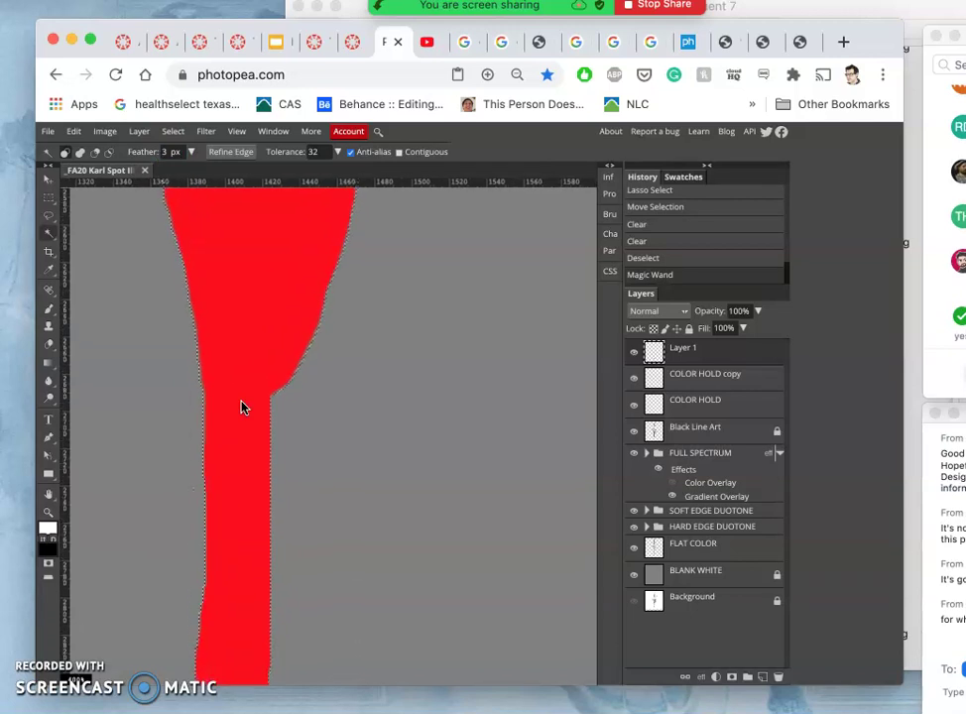
{"action": "key", "text": "Delete"}
{"action": "key", "text": "Delete"}
{"action": "key", "text": "Delete"}
{"action": "key", "text": "Delete"}
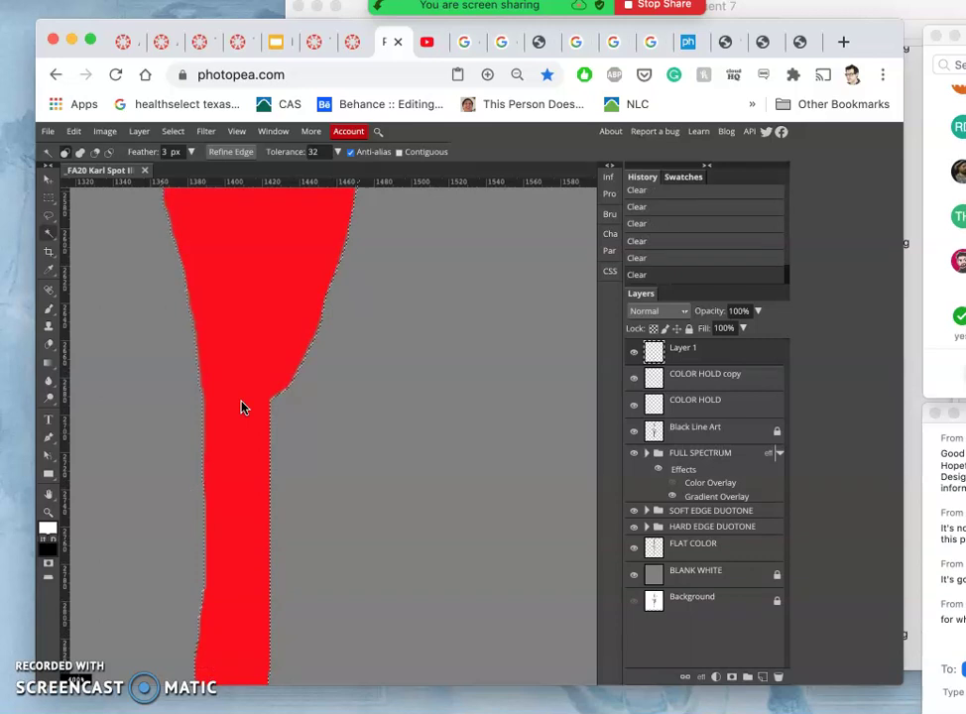
Step: Switch back to the Lasso and drop the feathered selection
{"action": "left_click", "coordinate": [47, 219]}
{"action": "left_click", "coordinate": [222, 340]}
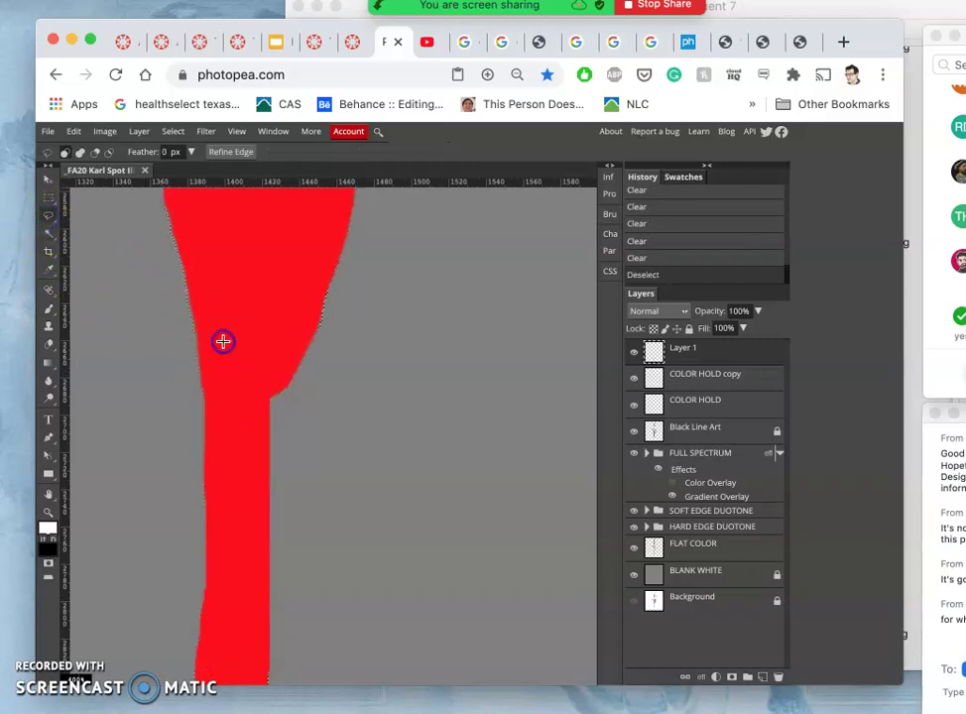
{"action": "scroll", "coordinate": [273, 408], "scroll_direction": "down", "scroll_amount": 5}
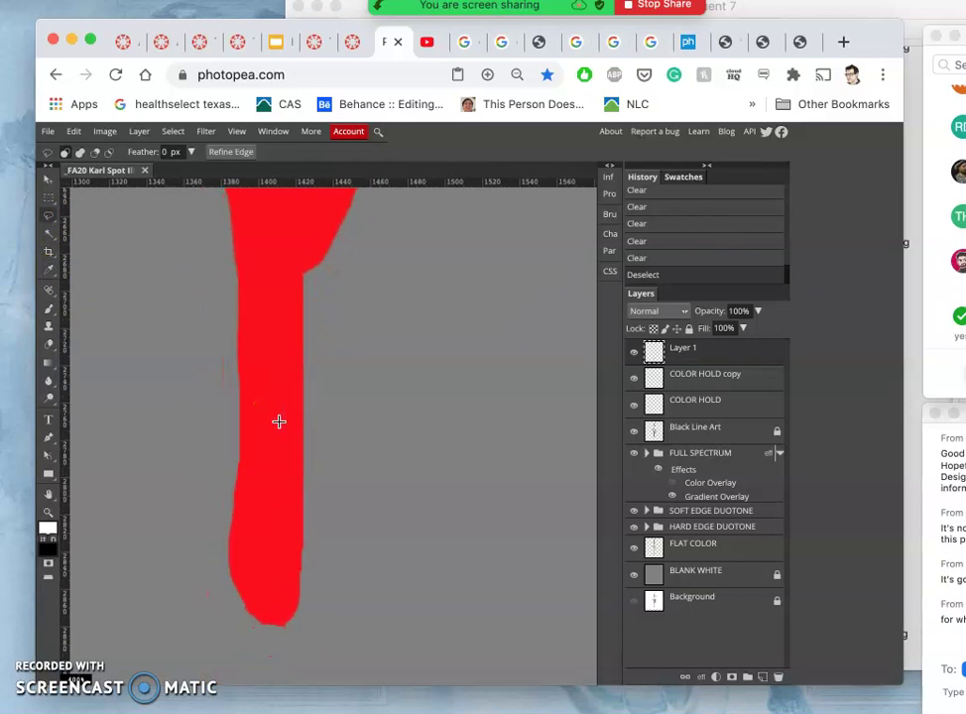
Step: Show the Filter > Blur submenu
{"action": "left_click", "coordinate": [207, 132]}
{"action": "mouse_move", "coordinate": [258, 257]}
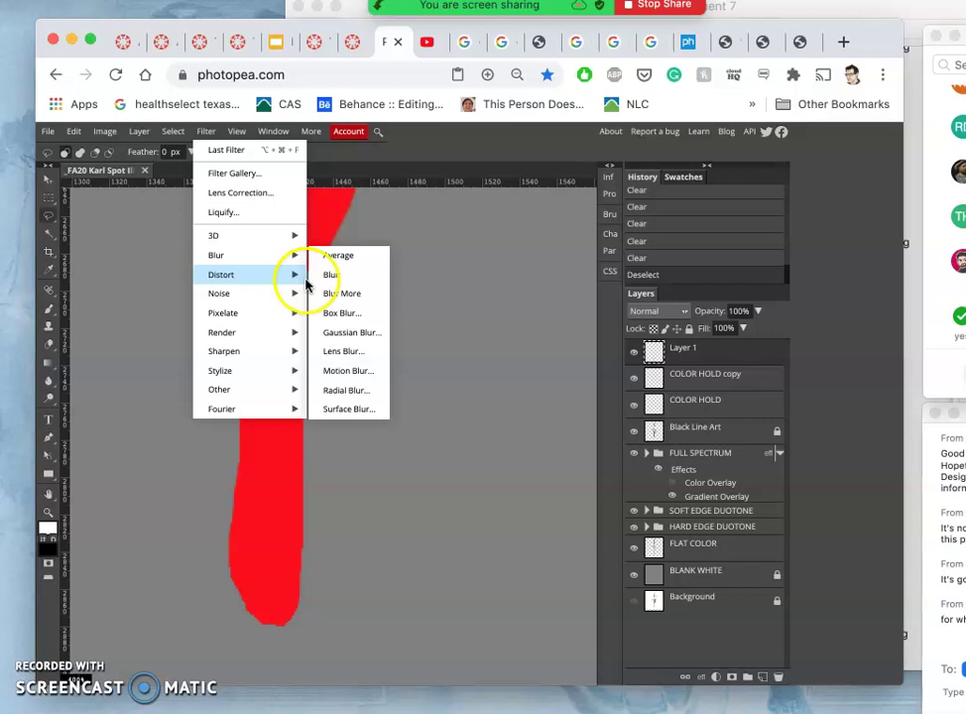